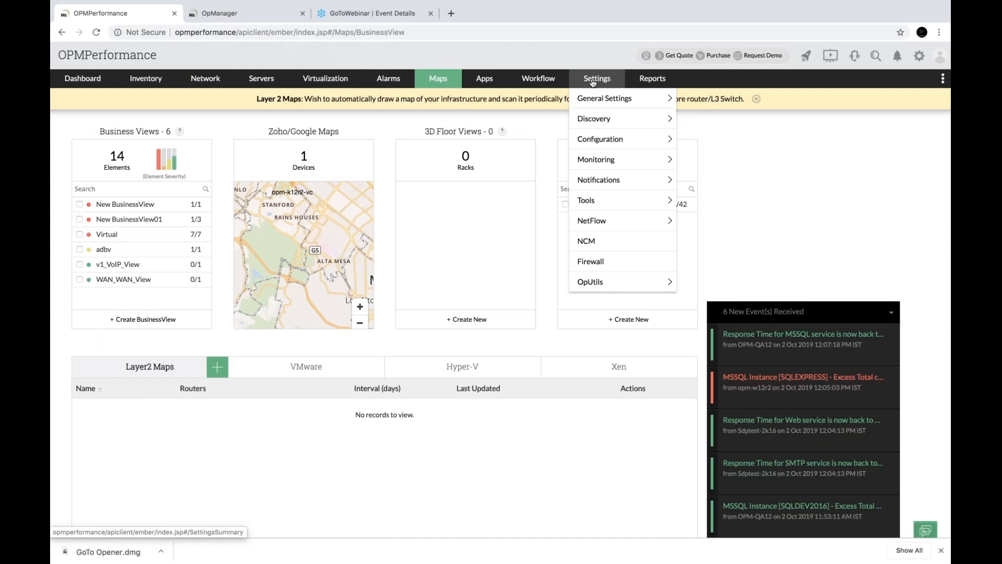
Search the settings for 'users' and open User Management under General Settings
{"action": "left_click", "coordinate": [593, 80]}
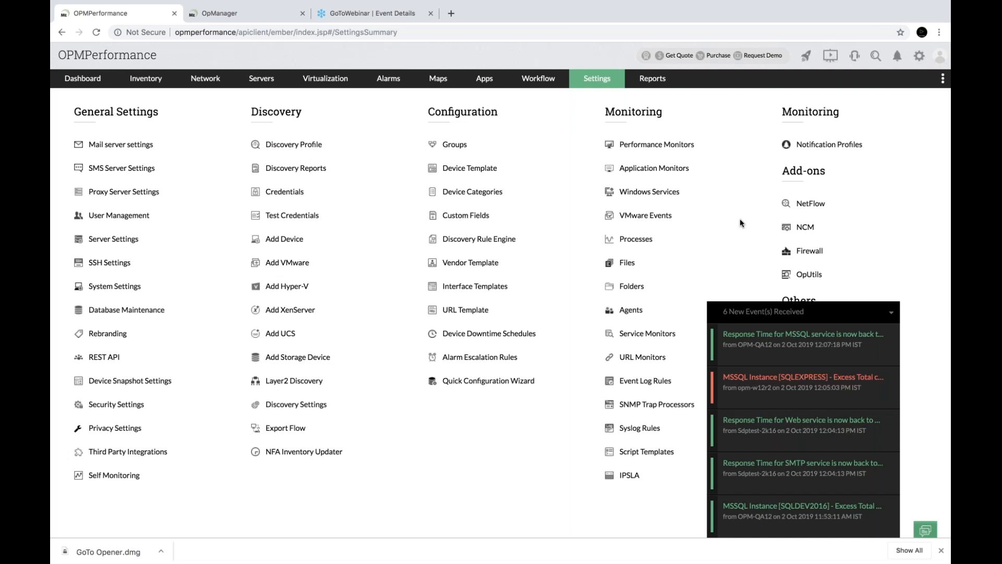
{"action": "key", "text": "super+f"}
{"action": "type", "text": "users"}
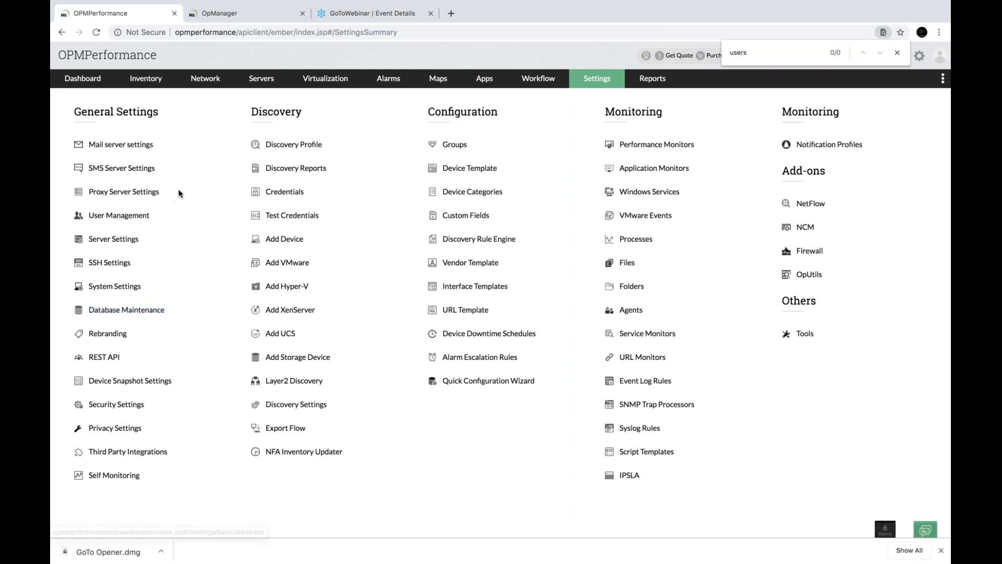
{"action": "left_click", "coordinate": [120, 218]}
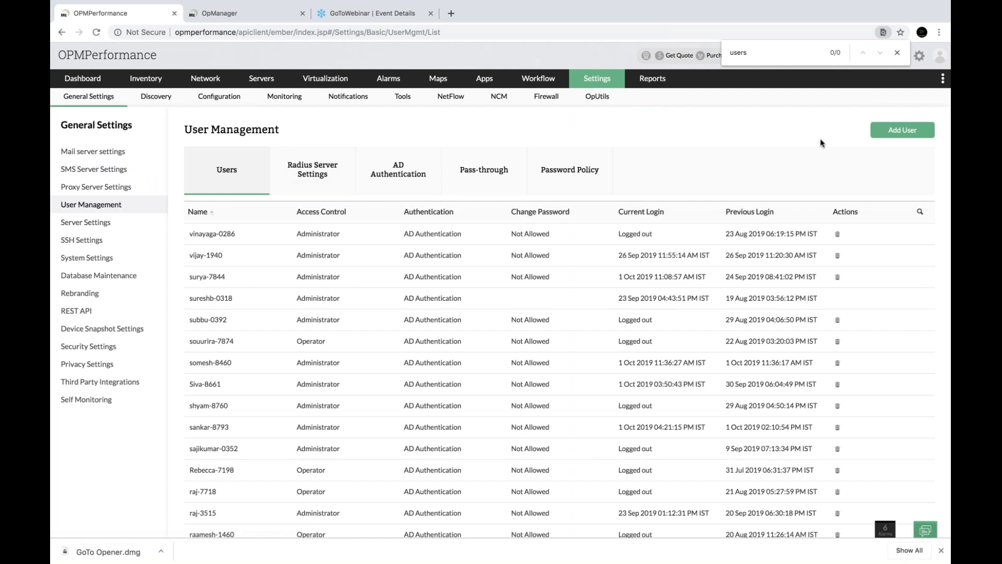
Open the Add User form, close it without saving, and return to the settings overview
{"action": "left_click", "coordinate": [901, 130]}
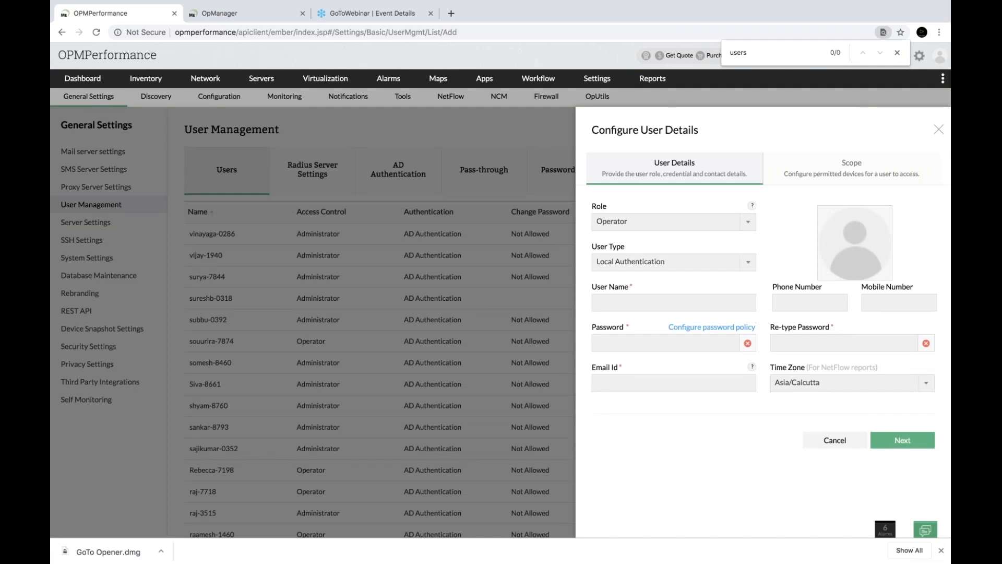
{"action": "left_click", "coordinate": [938, 130]}
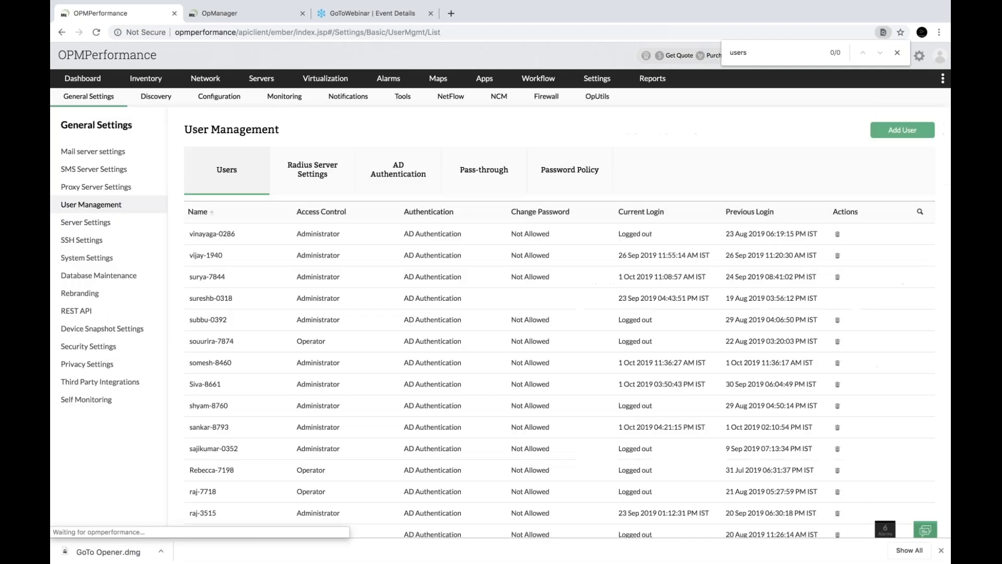
{"action": "scroll", "coordinate": [653, 363], "scroll_direction": "down", "scroll_amount": 8}
{"action": "scroll", "coordinate": [653, 363], "scroll_direction": "up", "scroll_amount": 8}
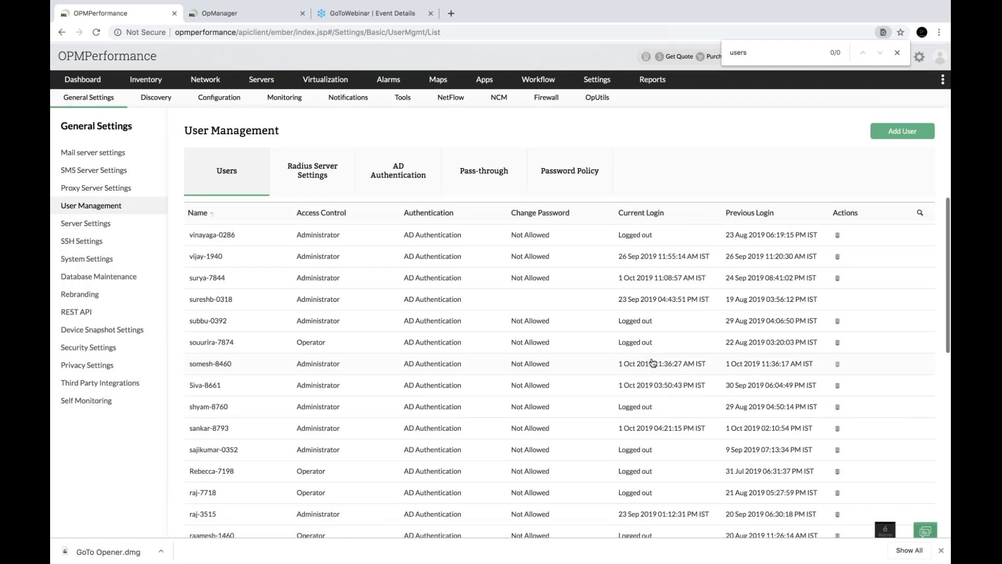
{"action": "left_click", "coordinate": [601, 81]}
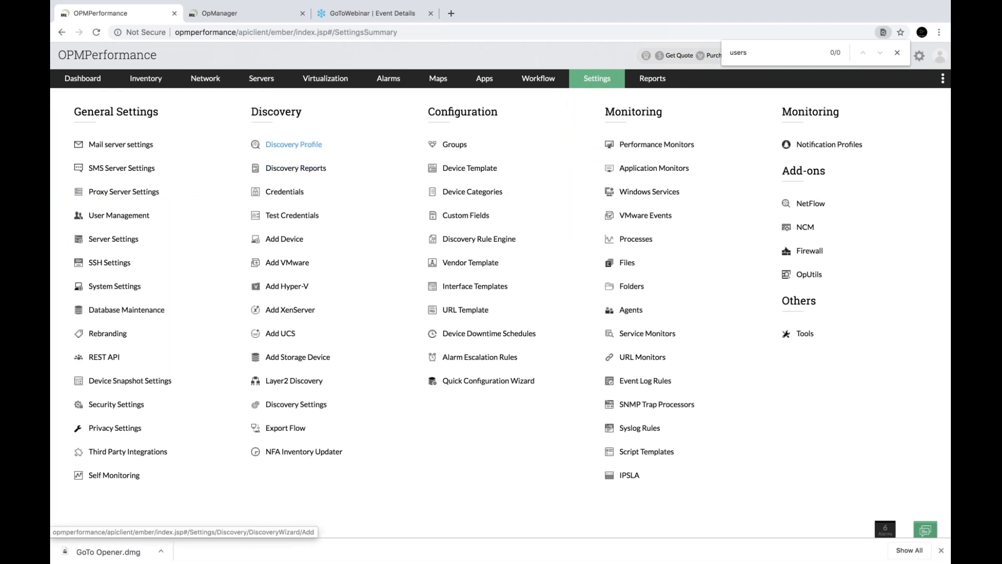
{"action": "left_click", "coordinate": [294, 145]}
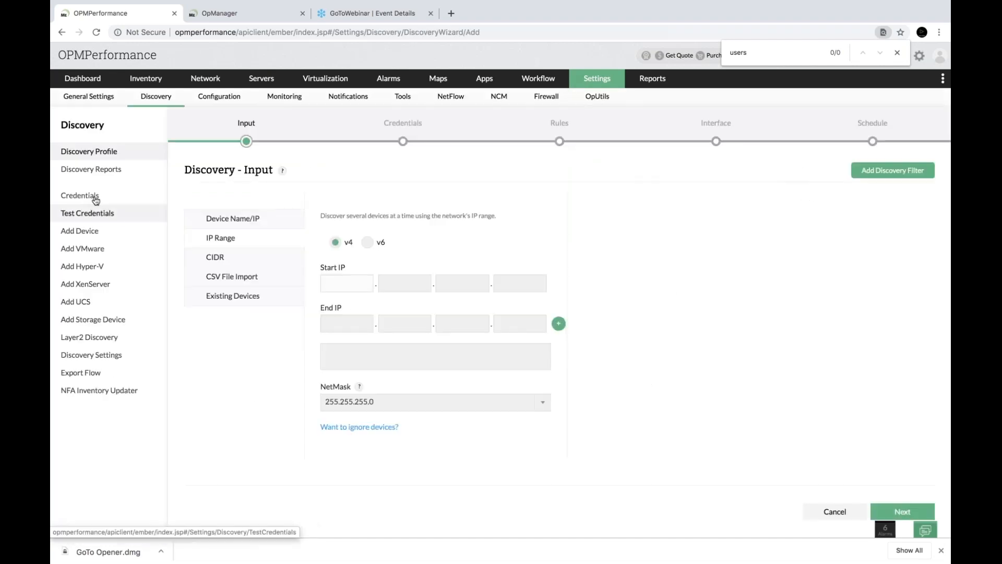
{"action": "left_click", "coordinate": [93, 196]}
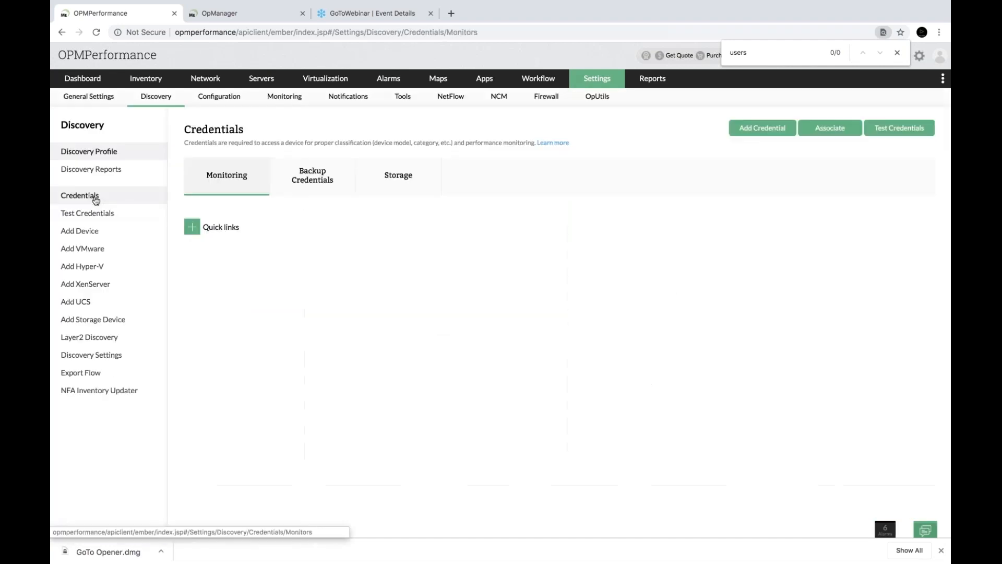
{"action": "left_click", "coordinate": [762, 128]}
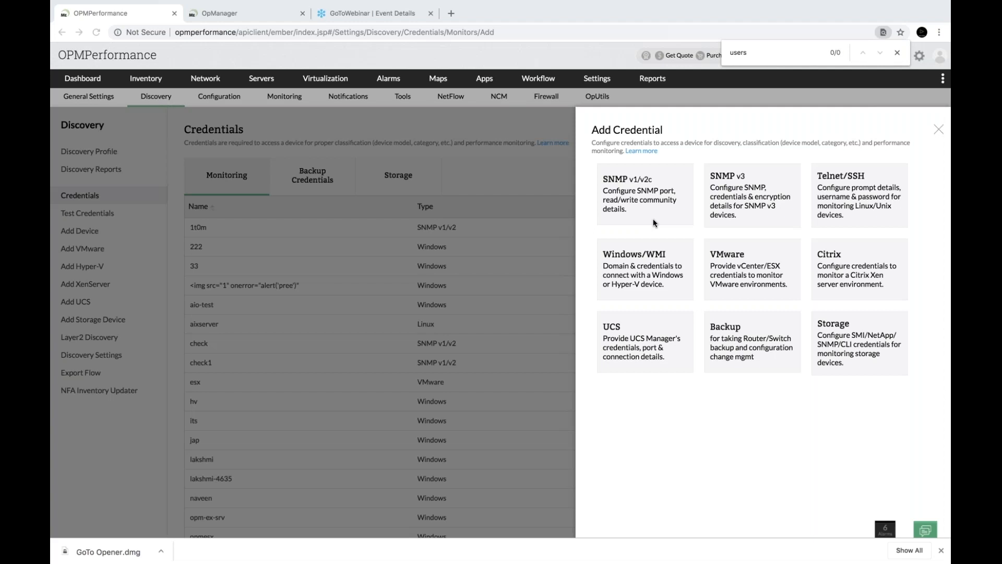
{"action": "left_click", "coordinate": [939, 129]}
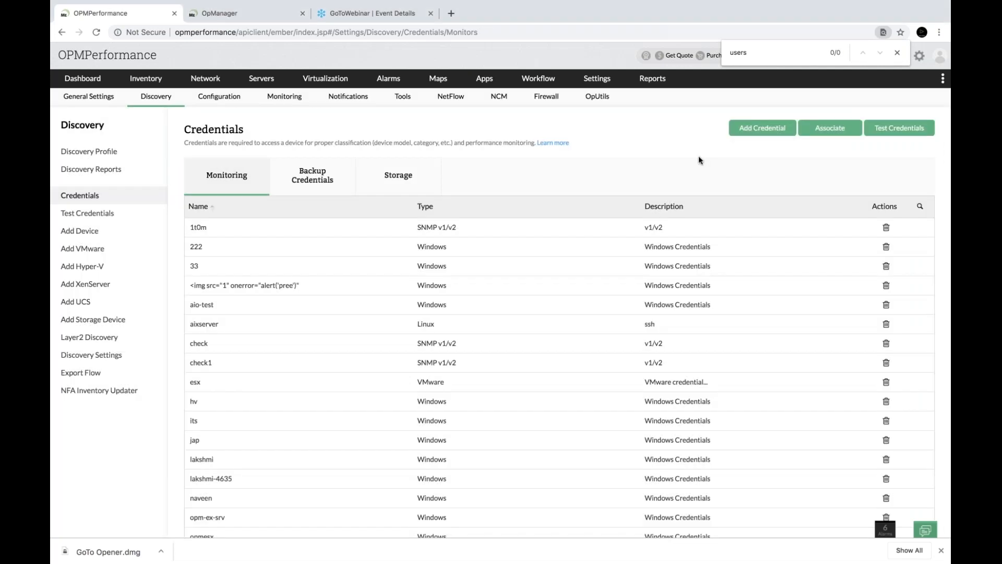
{"action": "left_click", "coordinate": [599, 83]}
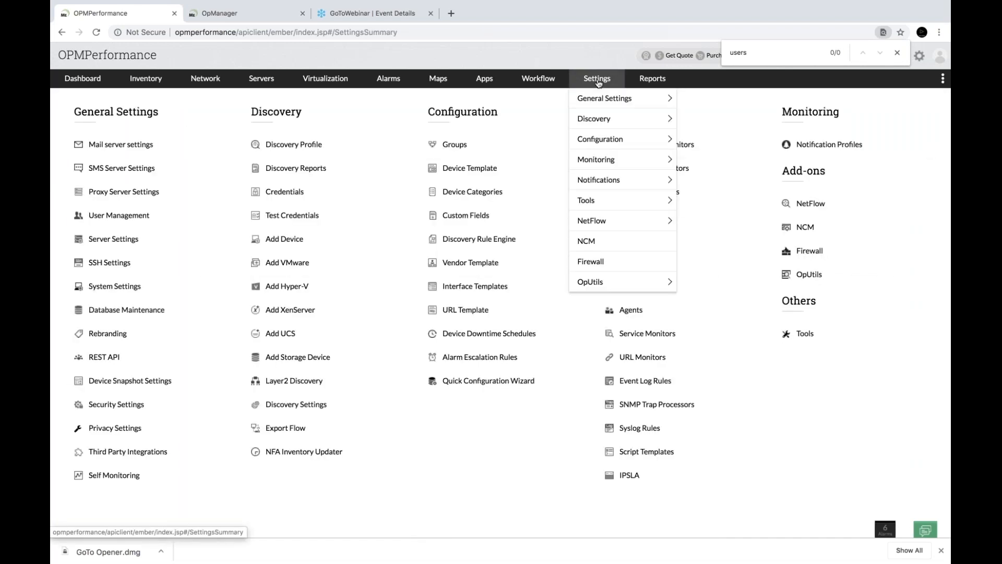
Start a new discovery profile with CSV File Import input and open the Add Discovery Filter form
{"action": "left_click", "coordinate": [301, 142]}
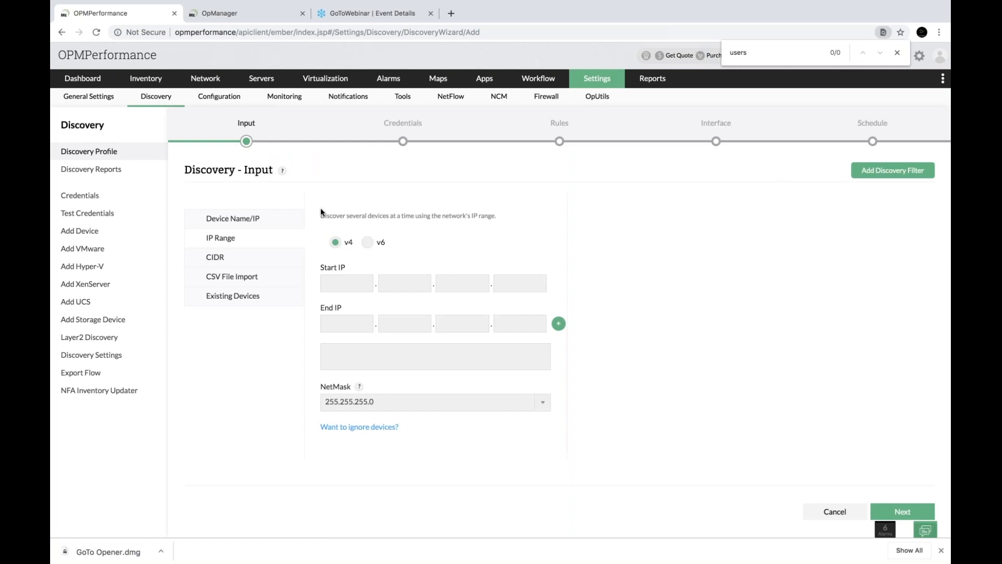
{"action": "left_click", "coordinate": [221, 282]}
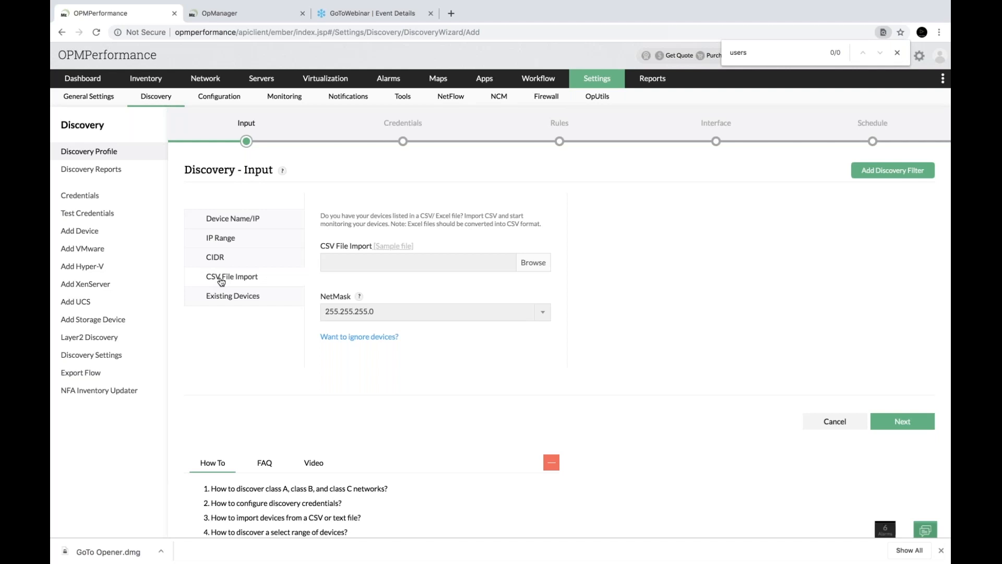
{"action": "left_click", "coordinate": [527, 264]}
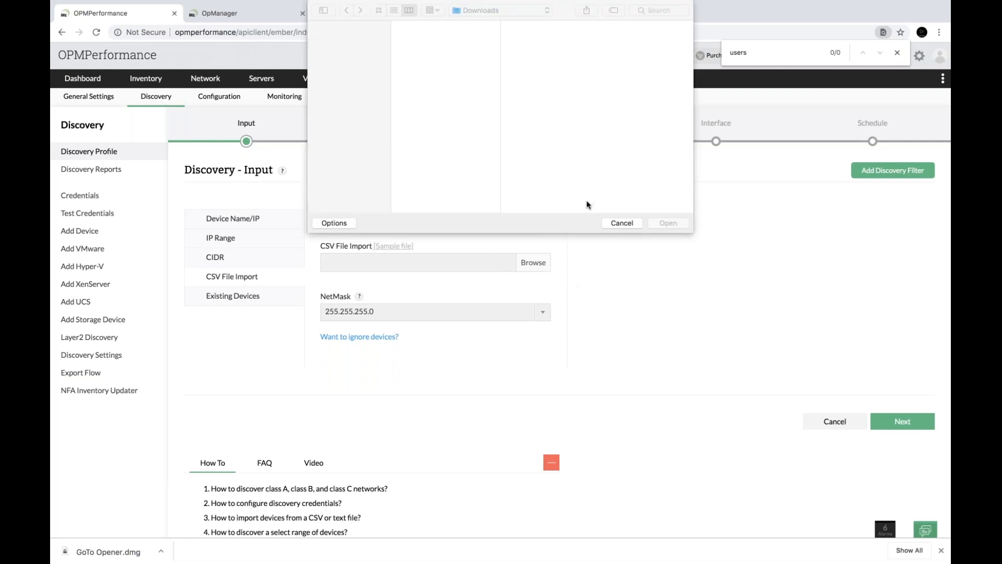
{"action": "left_click", "coordinate": [624, 214]}
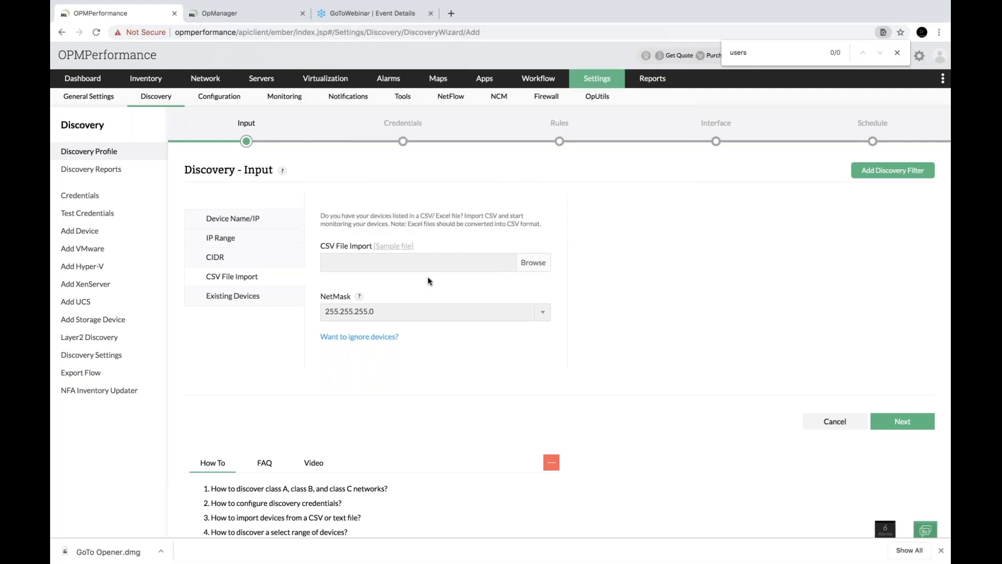
{"action": "left_click", "coordinate": [894, 175]}
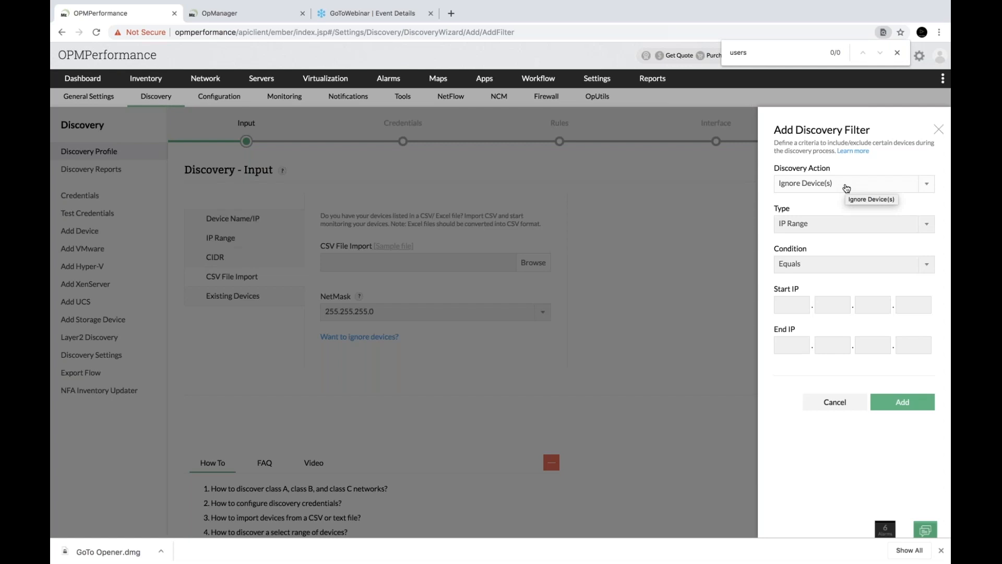
Add an ignore filter with Type Category, Condition Equals and Value 'Desktp'
{"action": "left_click", "coordinate": [835, 229]}
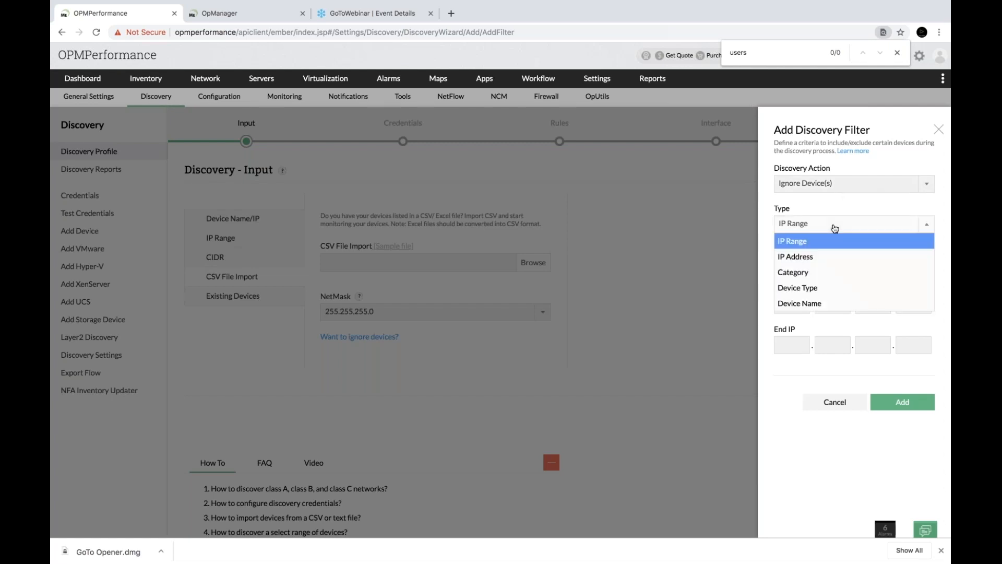
{"action": "left_click", "coordinate": [814, 272]}
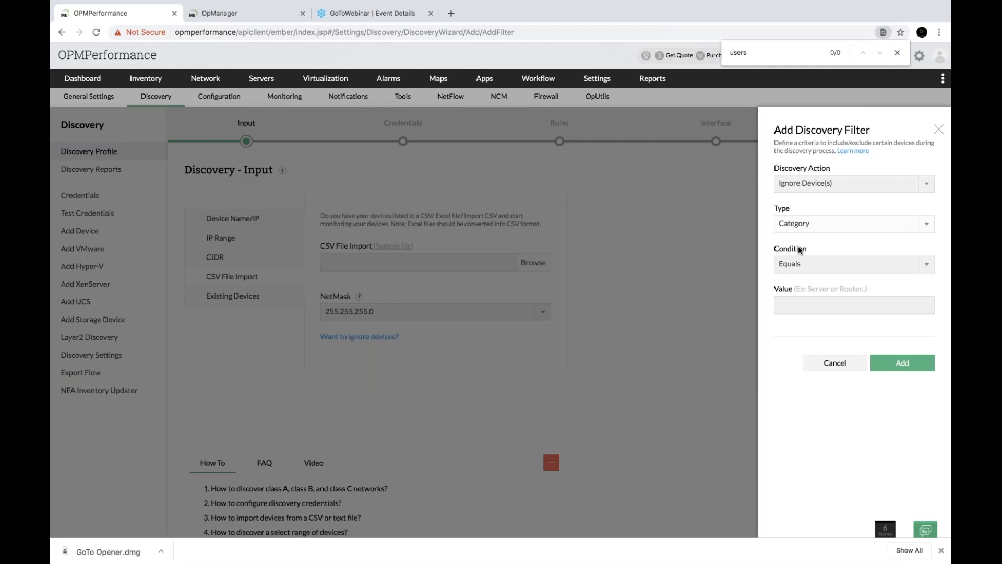
{"action": "left_click", "coordinate": [799, 267]}
{"action": "left_click", "coordinate": [800, 268]}
{"action": "left_click", "coordinate": [794, 303]}
{"action": "type", "text": "Desktp"}
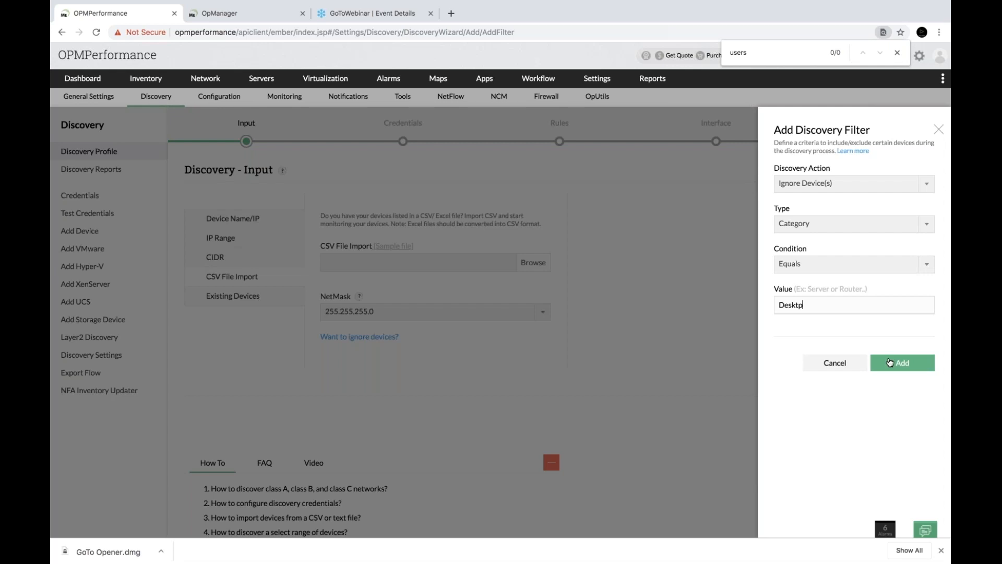
{"action": "left_click", "coordinate": [889, 362]}
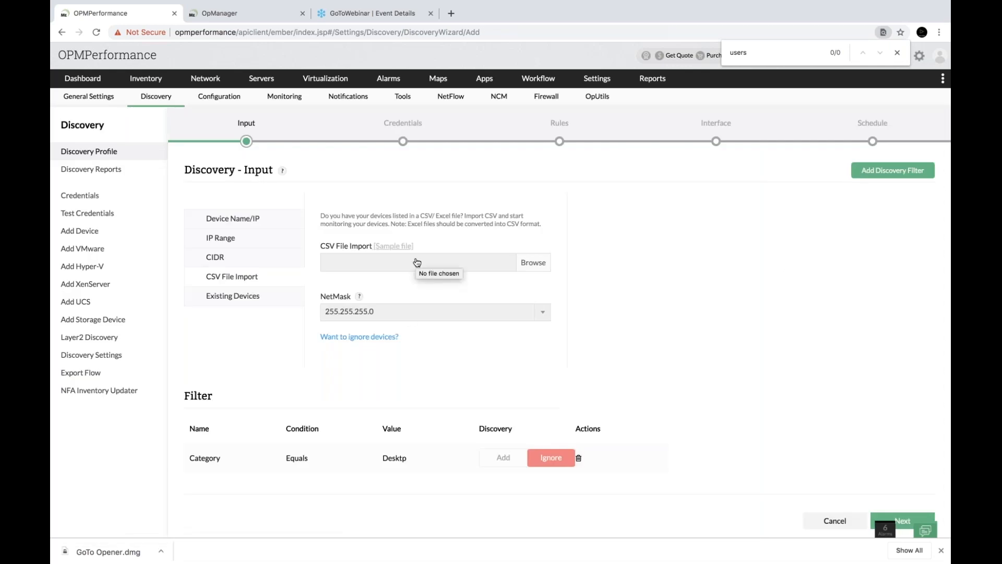
Load device_discovery_sample.csv from the Desktop > Dallas UC 2019 folder
{"action": "left_click", "coordinate": [533, 262]}
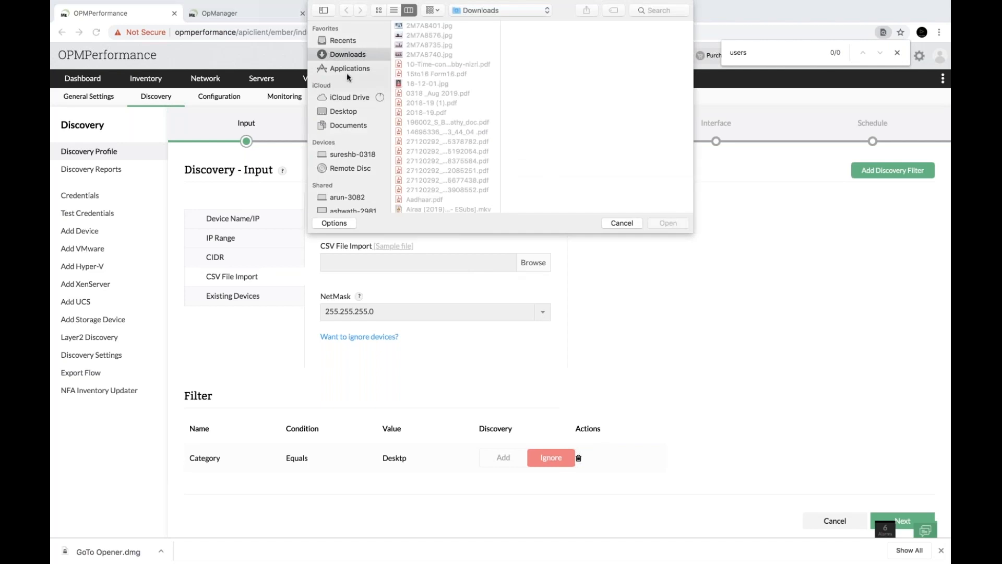
{"action": "left_click", "coordinate": [343, 109]}
{"action": "left_click", "coordinate": [440, 26]}
{"action": "left_click", "coordinate": [557, 36]}
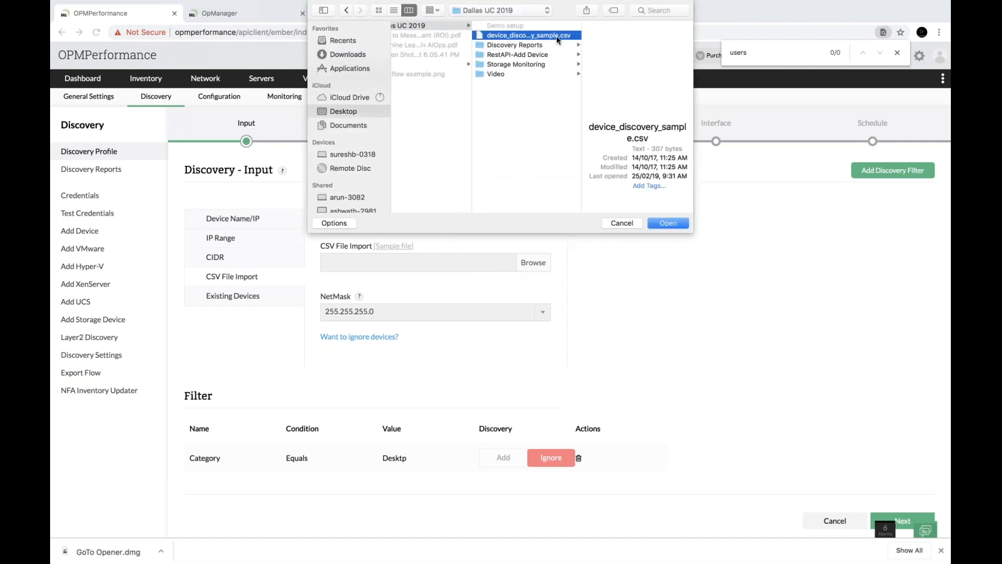
{"action": "left_click", "coordinate": [676, 221]}
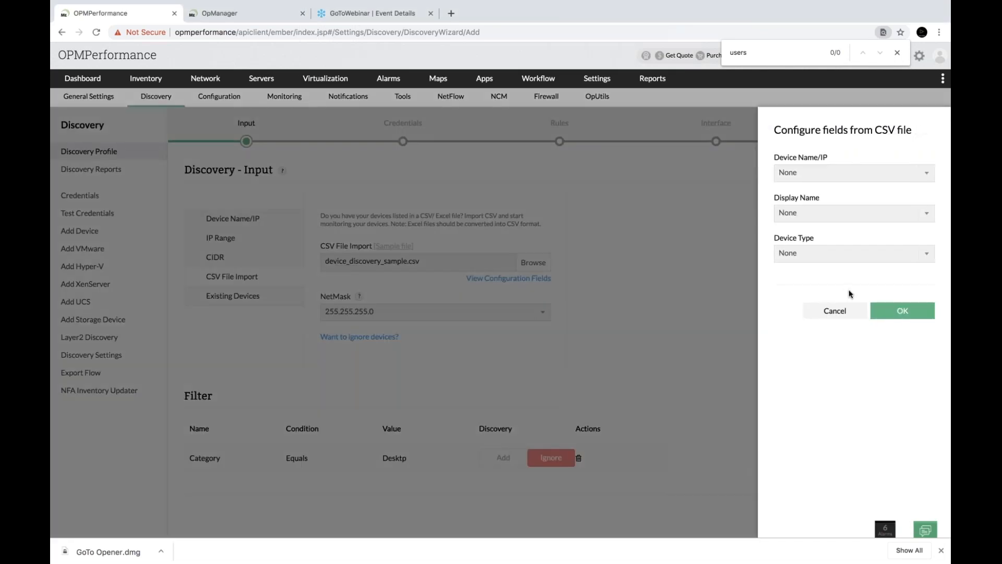
Map the Device Name/IP, Display Name and Device Type fields to their CSV columns and confirm
{"action": "left_click", "coordinate": [844, 171]}
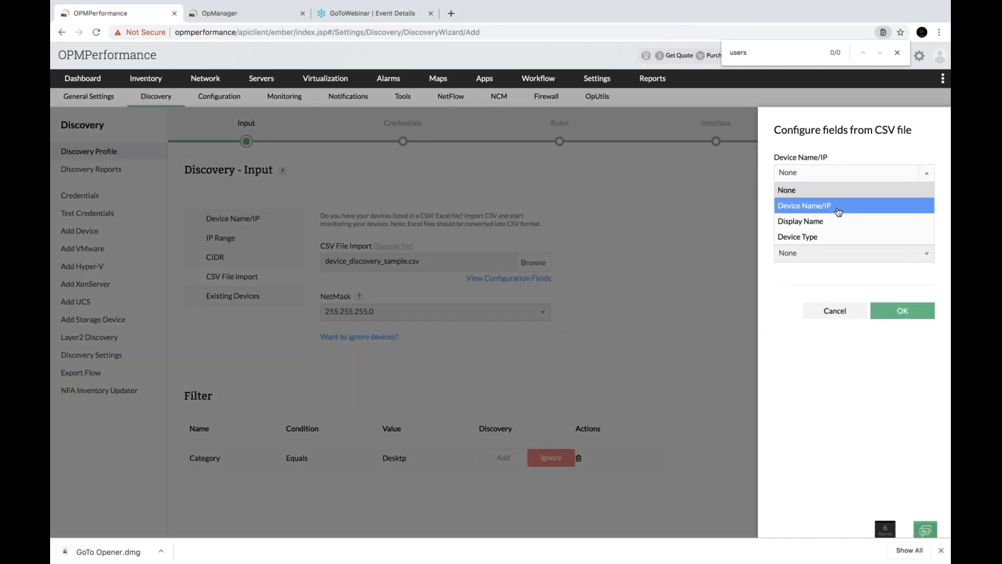
{"action": "left_click", "coordinate": [838, 207]}
{"action": "left_click", "coordinate": [839, 213]}
{"action": "left_click", "coordinate": [828, 247]}
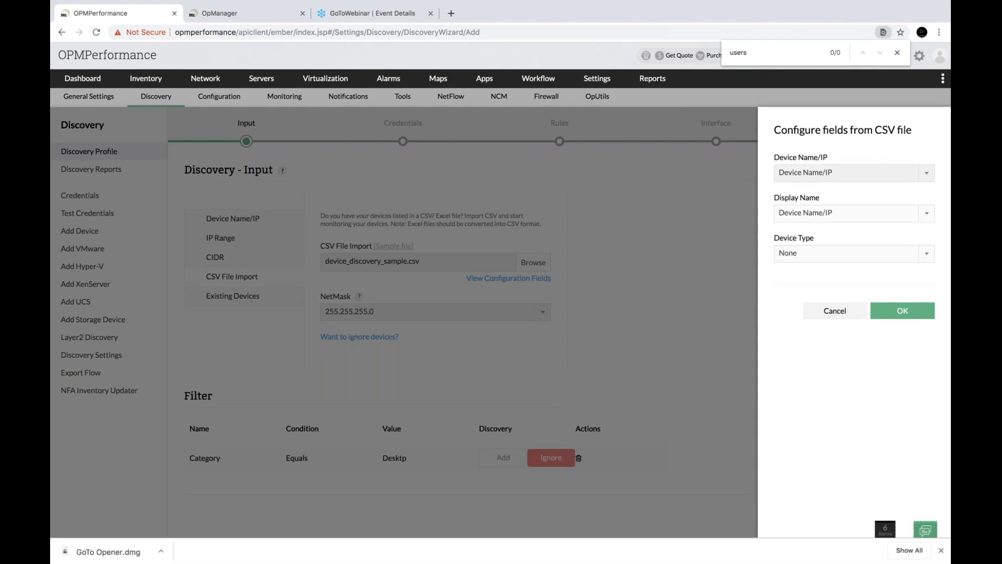
{"action": "left_click", "coordinate": [851, 213]}
{"action": "left_click", "coordinate": [817, 262]}
{"action": "left_click", "coordinate": [829, 254]}
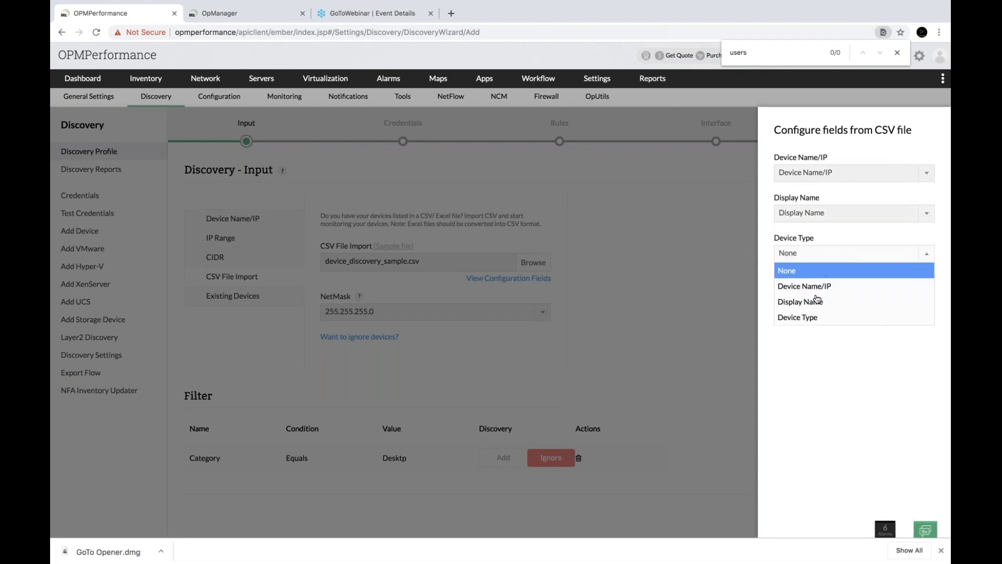
{"action": "left_click", "coordinate": [809, 318]}
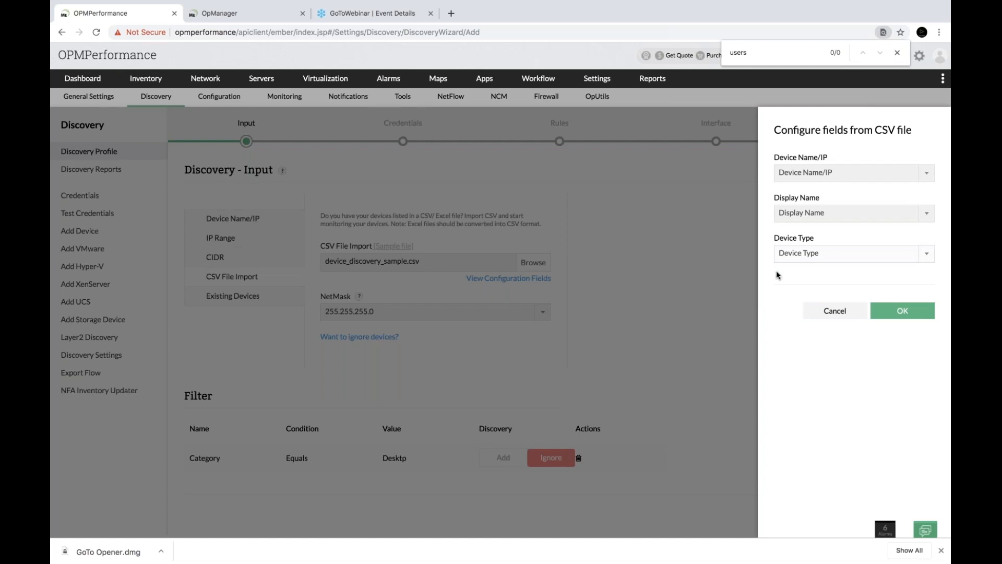
{"action": "left_click", "coordinate": [893, 312]}
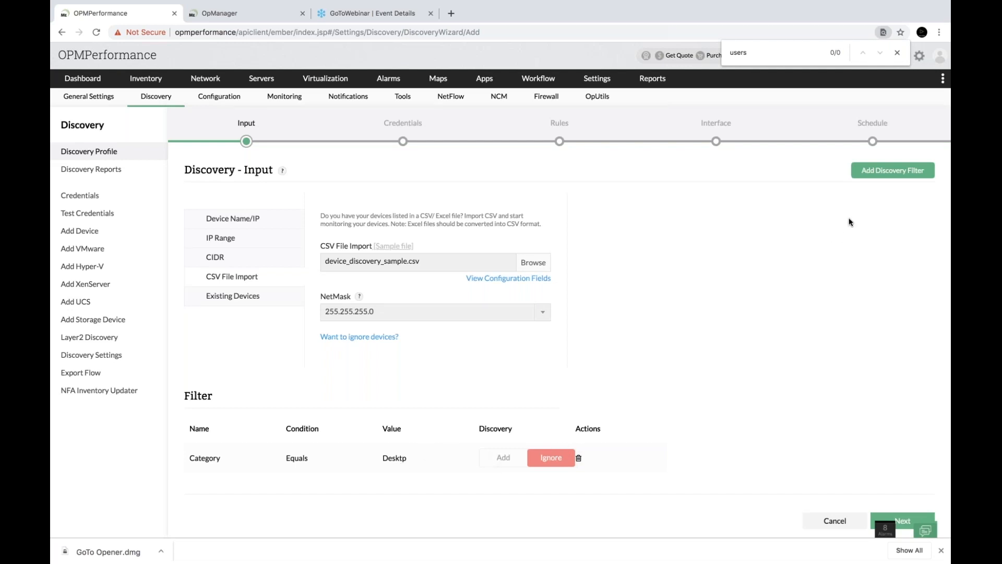
Begin another discovery filter, switching its action from ignoring to Add Device(s)
{"action": "left_click", "coordinate": [894, 172]}
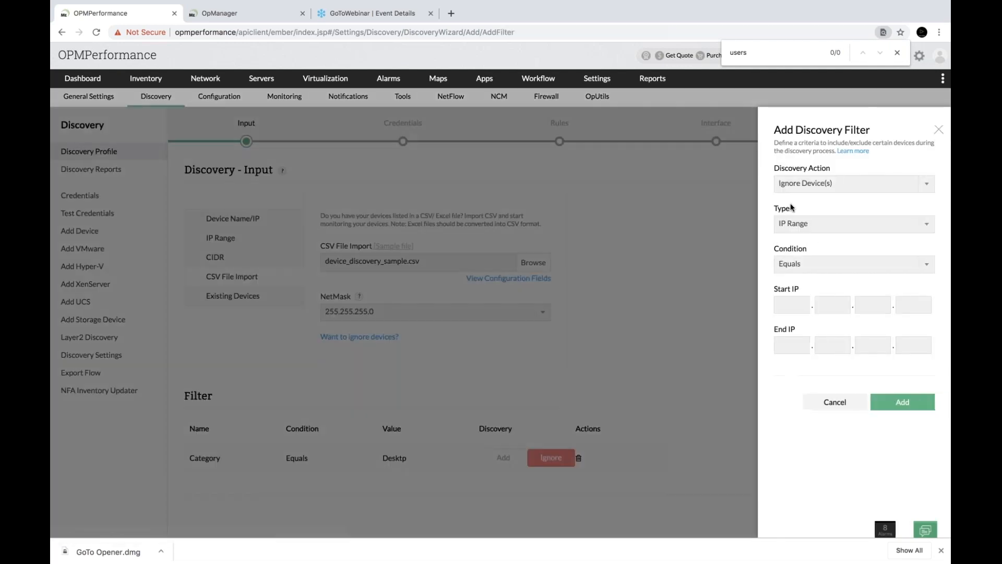
{"action": "left_click", "coordinate": [832, 188]}
{"action": "left_click", "coordinate": [814, 215]}
{"action": "left_click", "coordinate": [814, 224]}
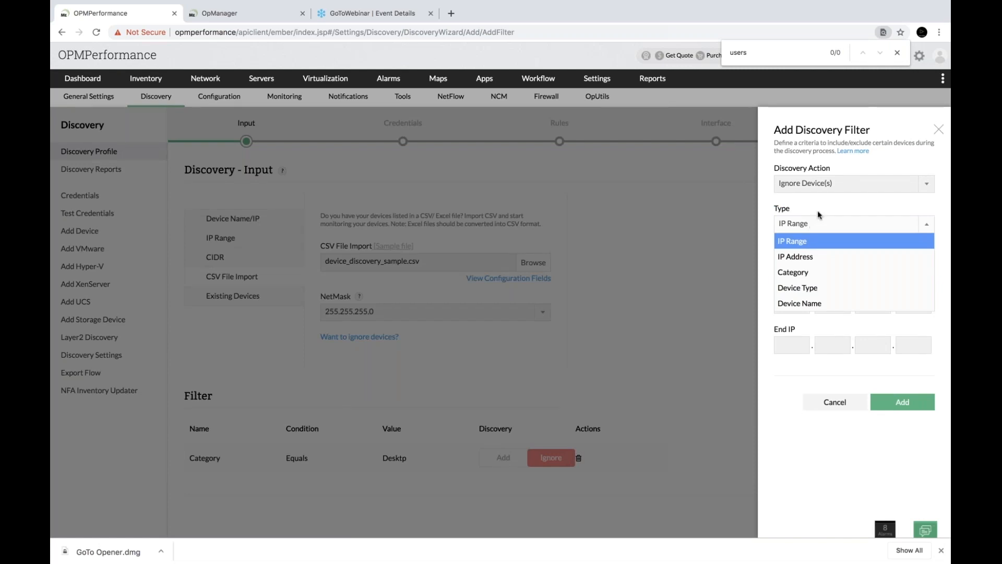
{"action": "left_click", "coordinate": [818, 211]}
{"action": "left_click", "coordinate": [832, 186]}
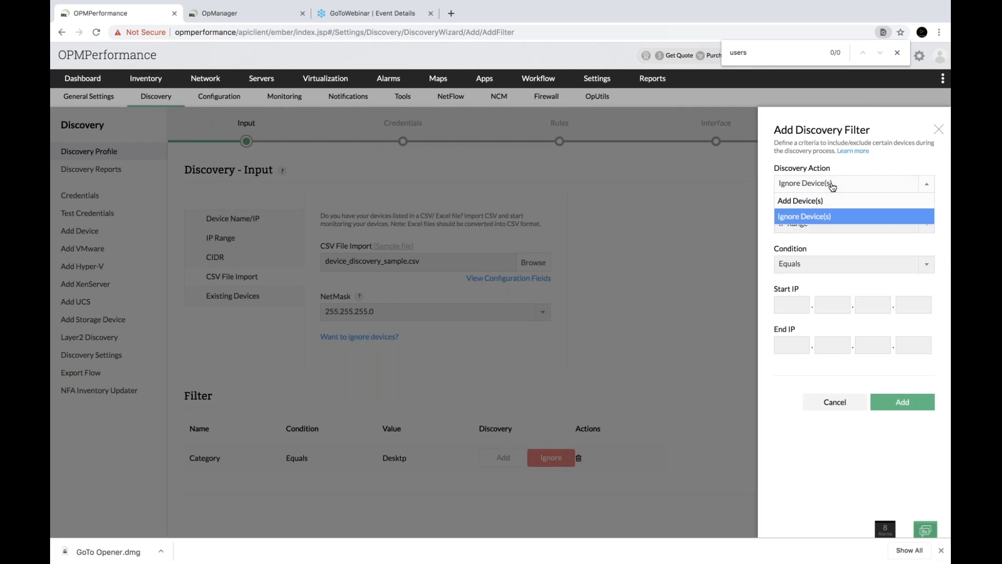
{"action": "left_click", "coordinate": [830, 204]}
Set the filter type to Device Name, discard the filter, and advance to the Credentials step
{"action": "left_click", "coordinate": [818, 224]}
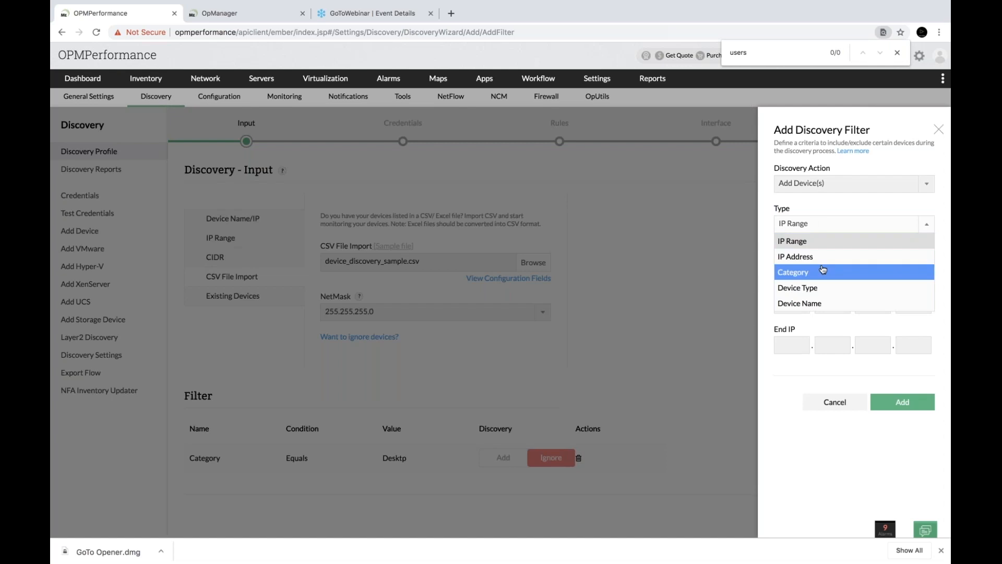
{"action": "left_click", "coordinate": [816, 309]}
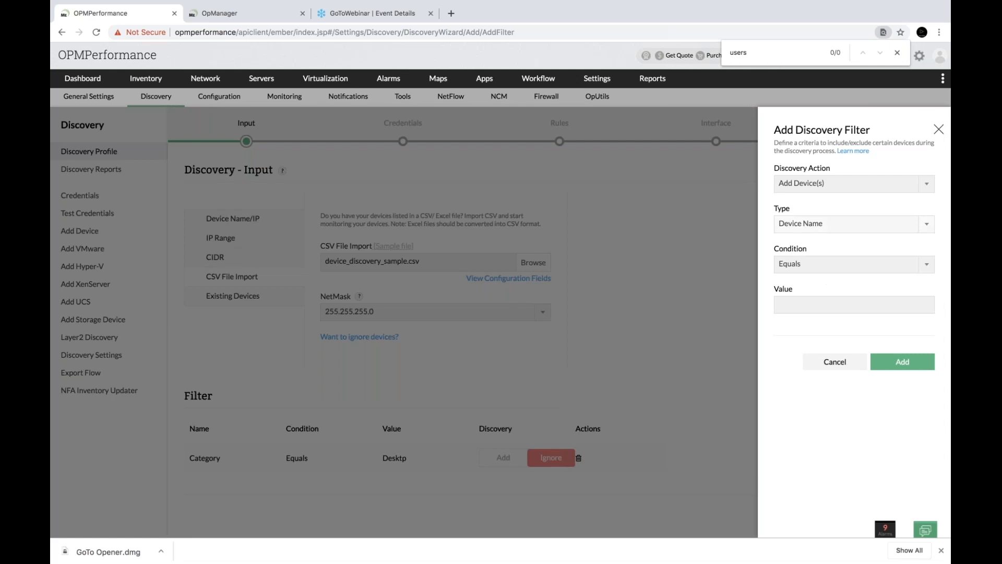
{"action": "left_click", "coordinate": [934, 129]}
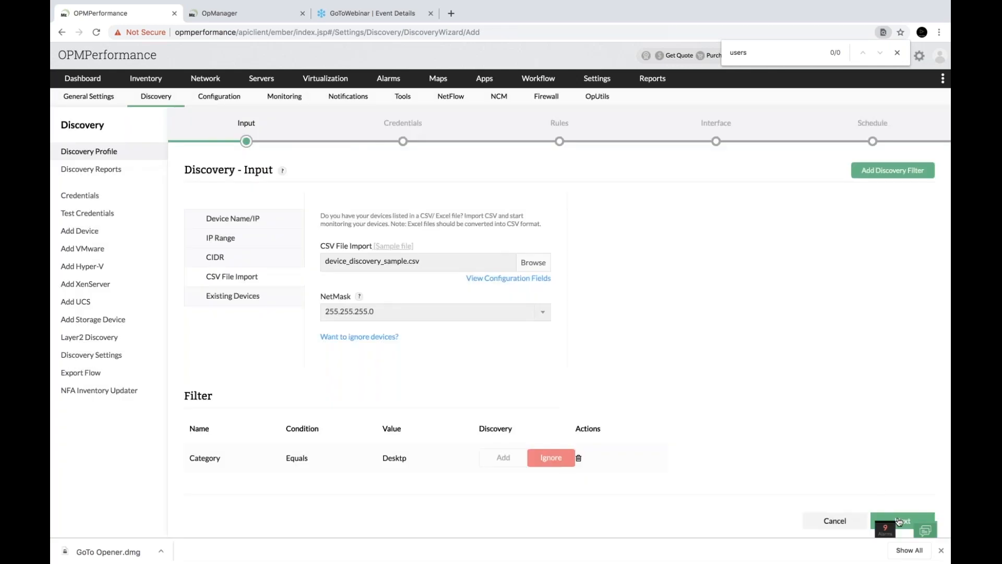
{"action": "left_click", "coordinate": [899, 521]}
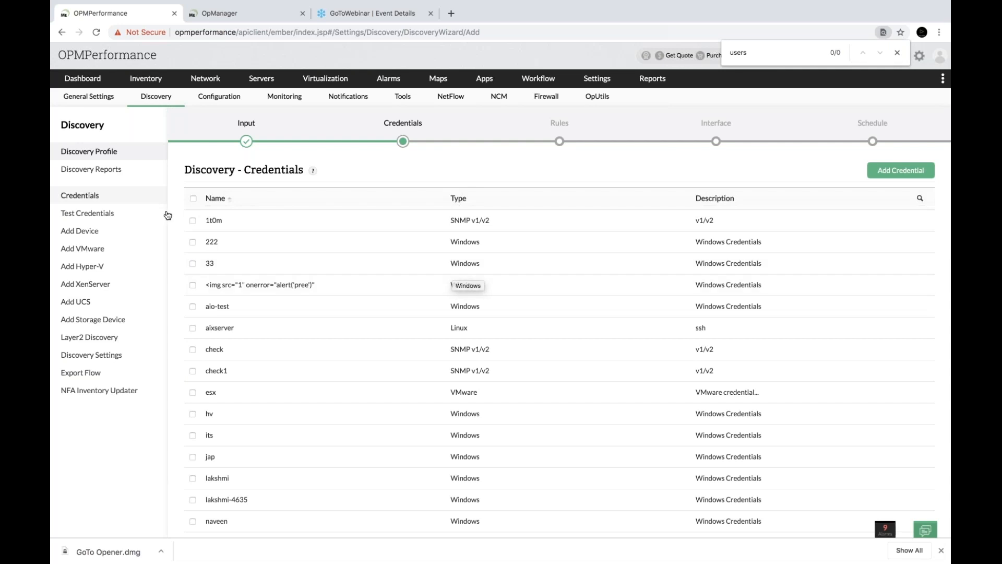
Select the 222 credential, move on to the Rules step, and open Settings in a new tab
{"action": "left_click", "coordinate": [193, 243]}
{"action": "scroll", "coordinate": [510, 298], "scroll_direction": "down", "scroll_amount": 10}
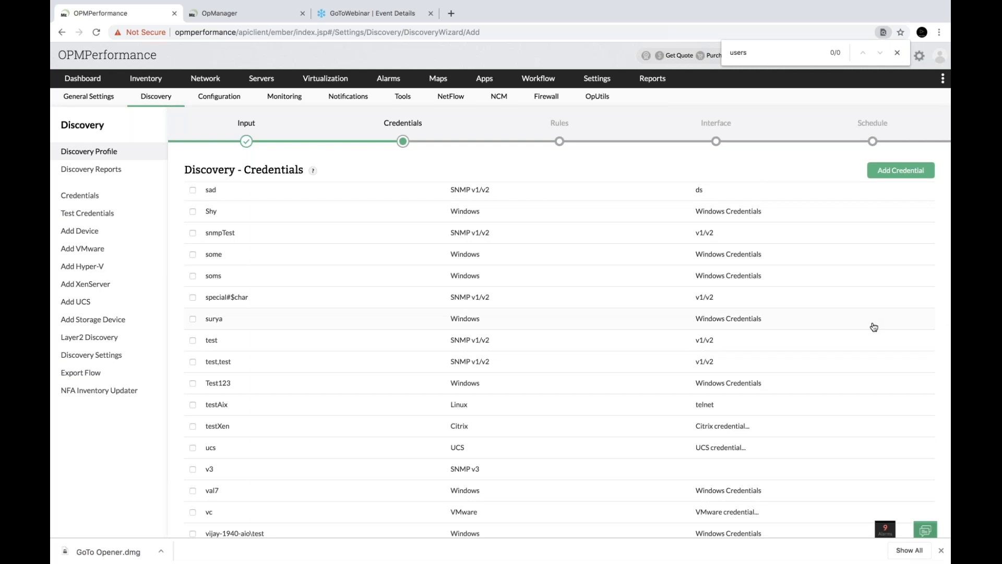
{"action": "scroll", "coordinate": [875, 326], "scroll_direction": "down", "scroll_amount": 5}
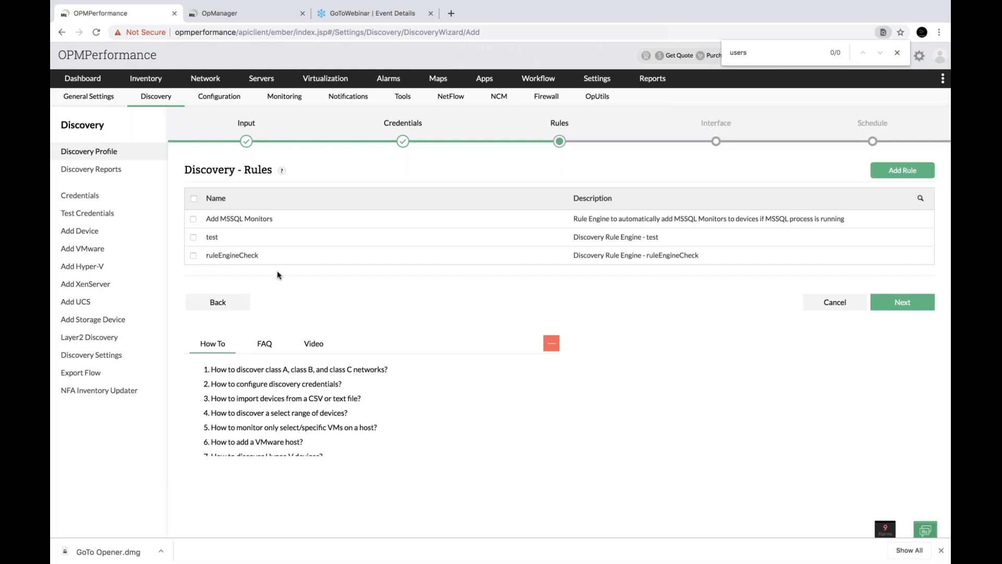
{"action": "right_click", "coordinate": [598, 85]}
{"action": "left_click", "coordinate": [616, 87]}
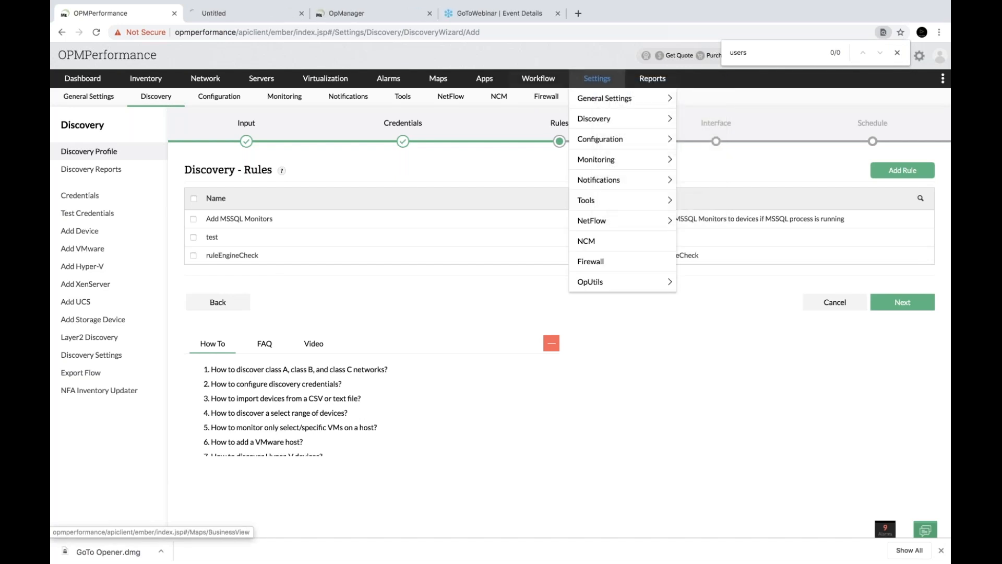
In the new tab, open the Discovery Rule Engine and edit the Add MSSQL Monitors rule
{"action": "left_click", "coordinate": [245, 13]}
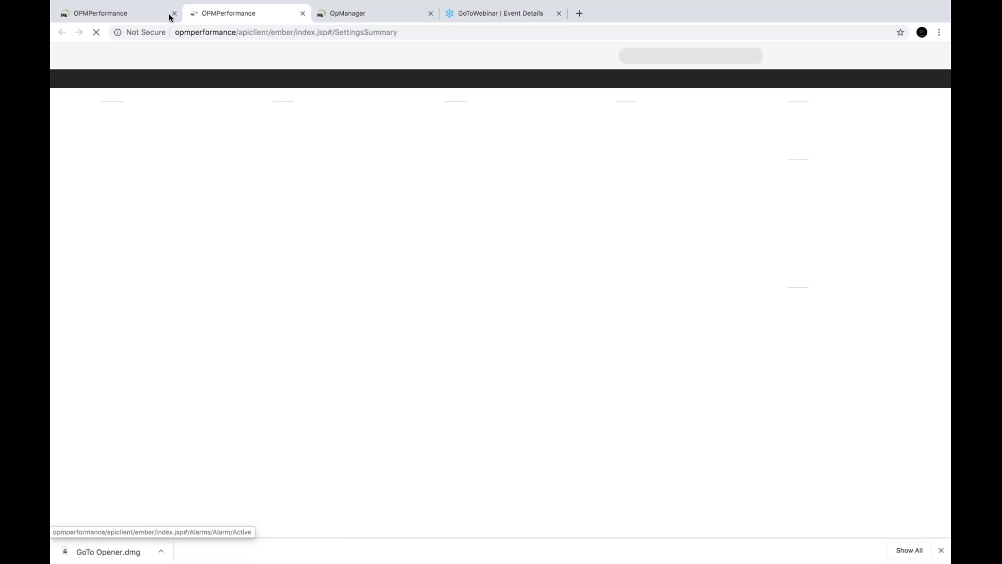
{"action": "mouse_move", "coordinate": [602, 86]}
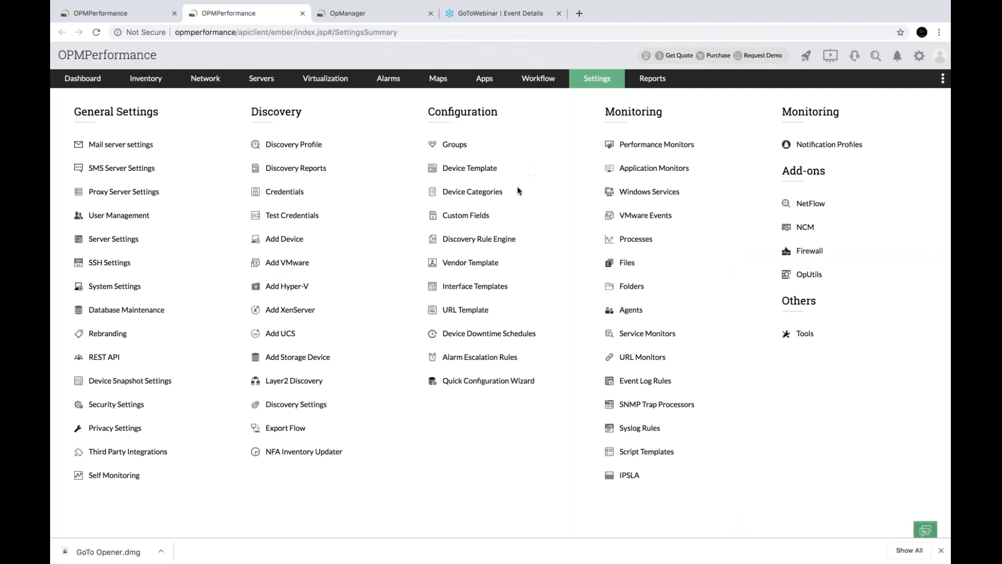
{"action": "left_click", "coordinate": [479, 238]}
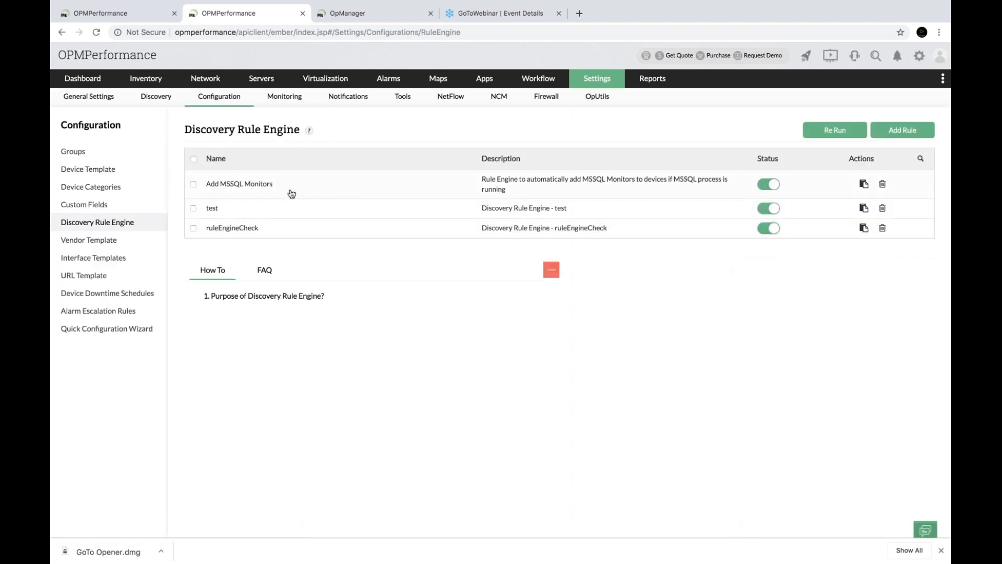
{"action": "left_click", "coordinate": [228, 185]}
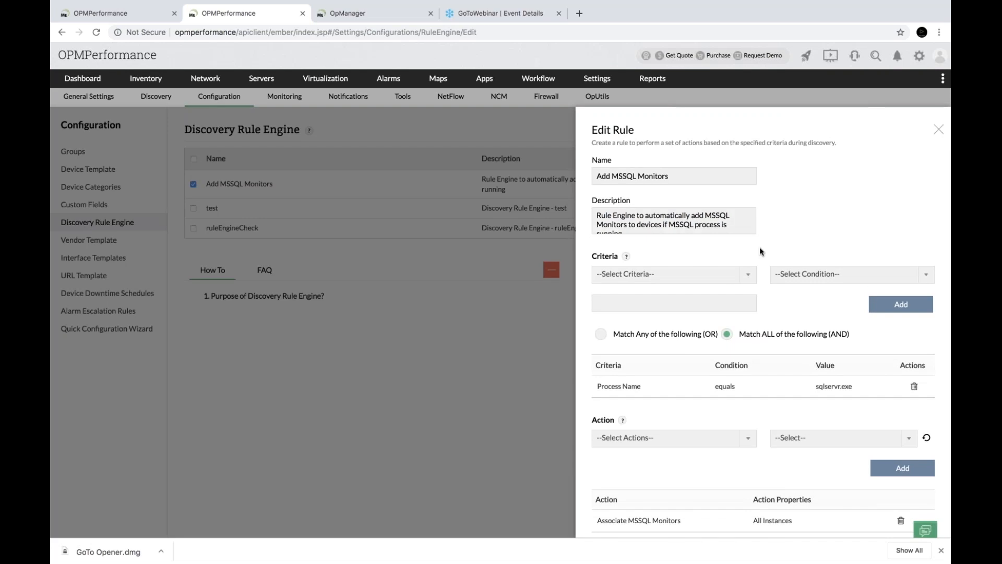
{"action": "left_click", "coordinate": [648, 175]}
Define a criterion matching DNS Name contains 'mssql'
{"action": "left_click", "coordinate": [688, 277]}
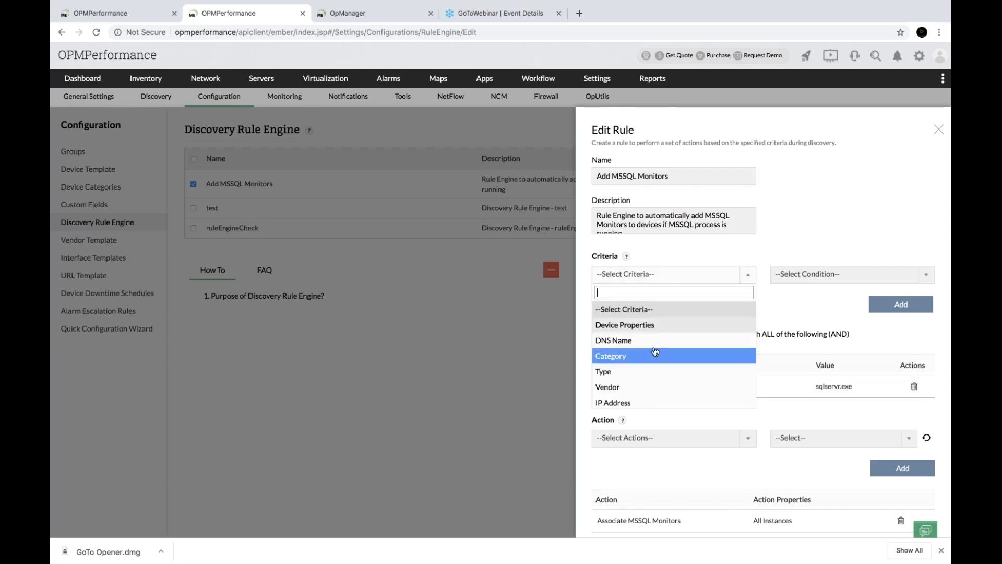
{"action": "left_click", "coordinate": [659, 342]}
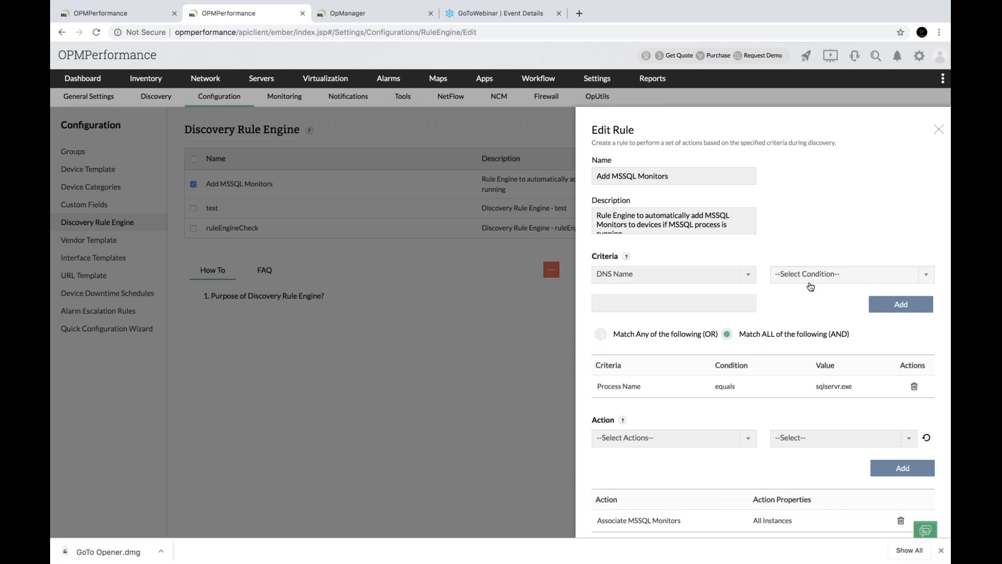
{"action": "left_click", "coordinate": [718, 303]}
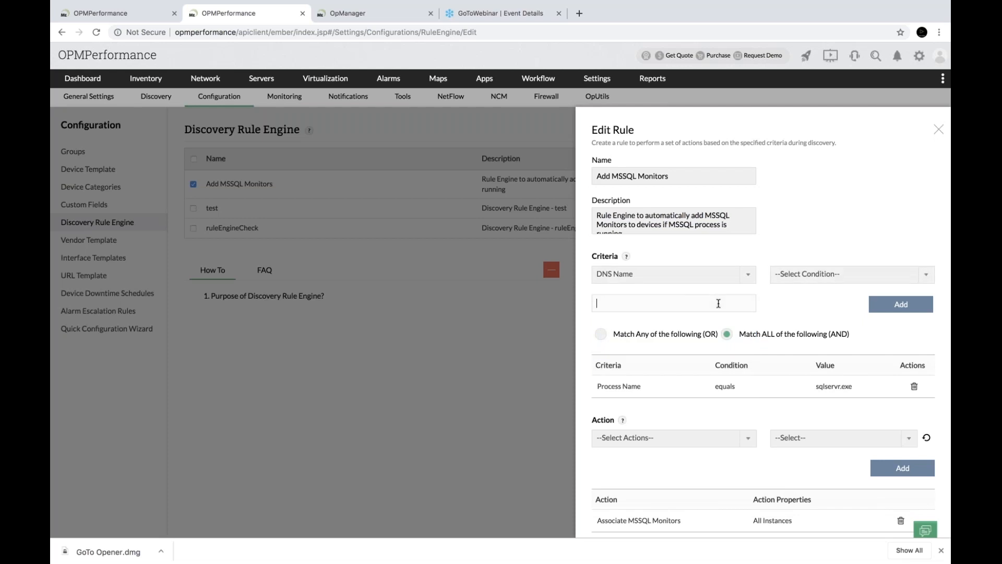
{"action": "type", "text": "mssql"}
{"action": "left_click", "coordinate": [841, 274]}
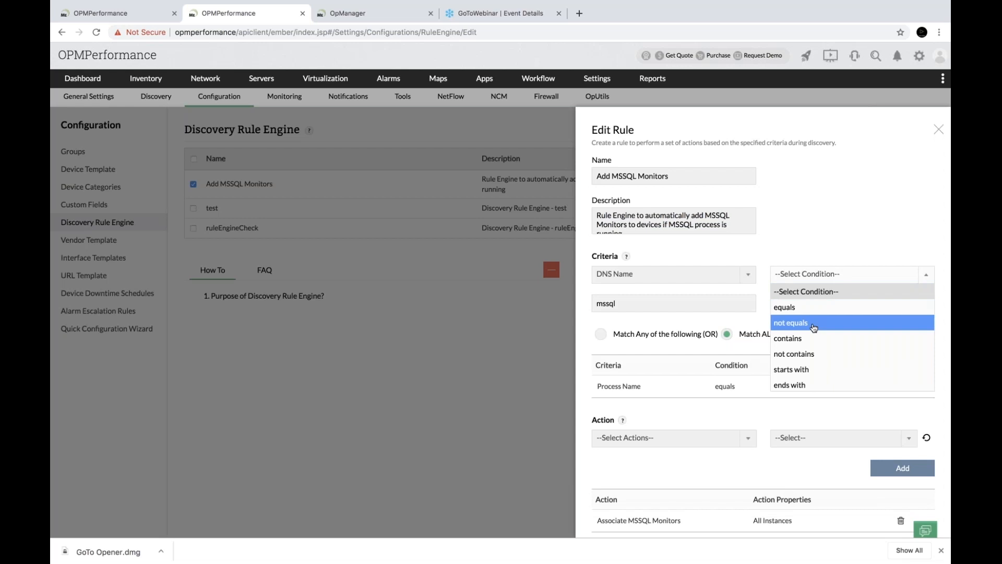
{"action": "left_click", "coordinate": [810, 340]}
Add the DNS Name criterion, then an Associate a Process Monitor action using the MSSQL template
{"action": "left_click", "coordinate": [895, 305]}
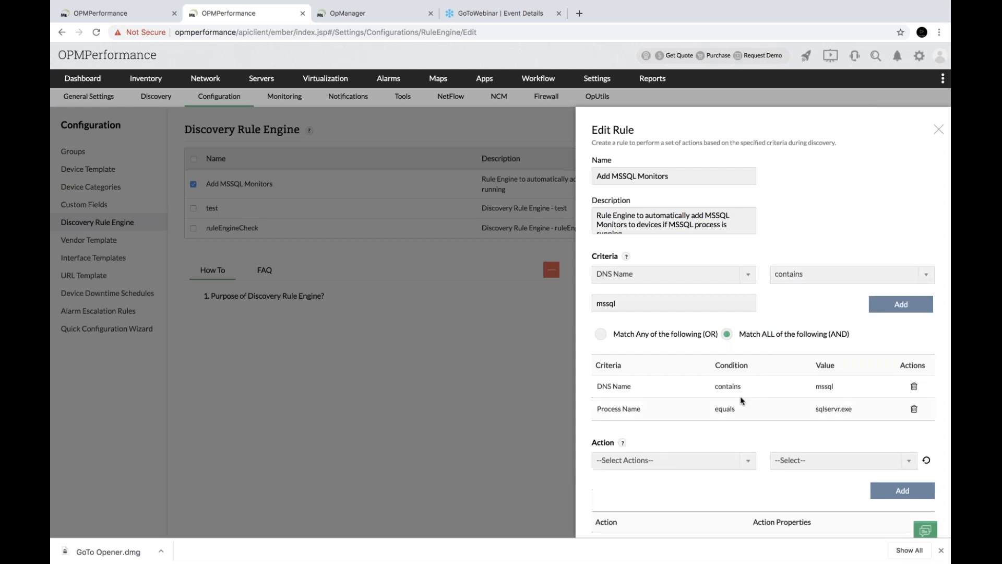
{"action": "scroll", "coordinate": [794, 423], "scroll_direction": "down", "scroll_amount": 4}
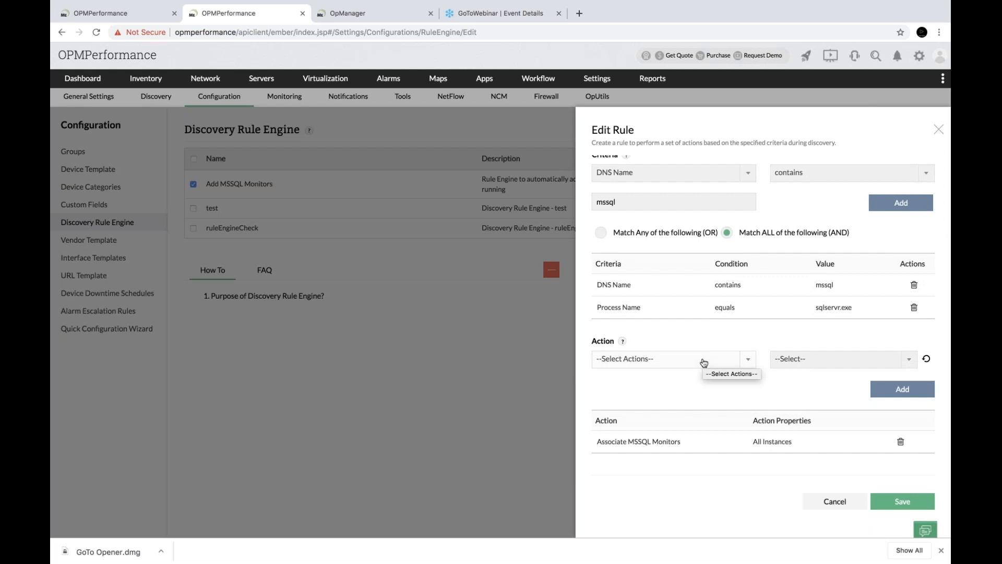
{"action": "left_click", "coordinate": [704, 361]}
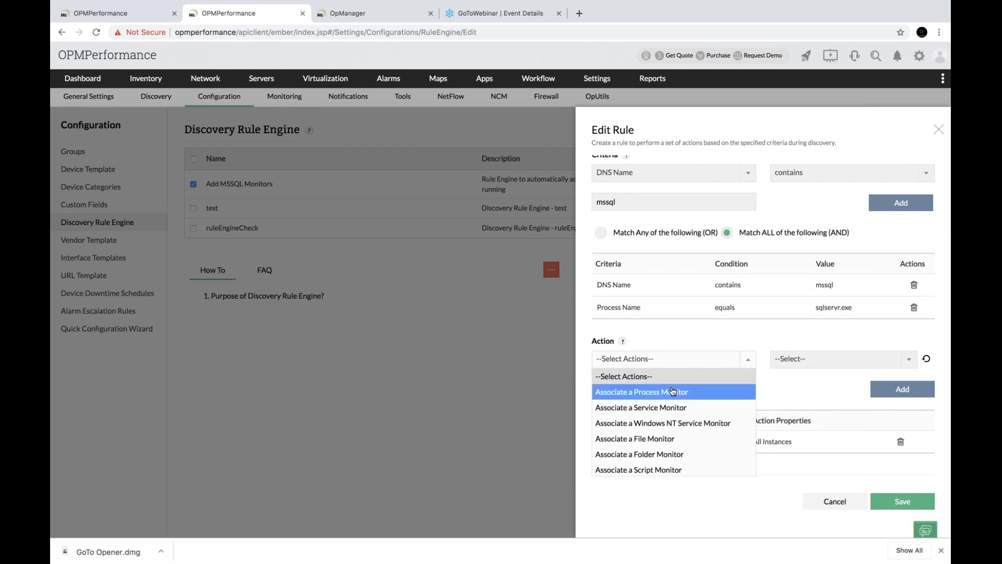
{"action": "left_click", "coordinate": [673, 391]}
{"action": "left_click", "coordinate": [811, 360]}
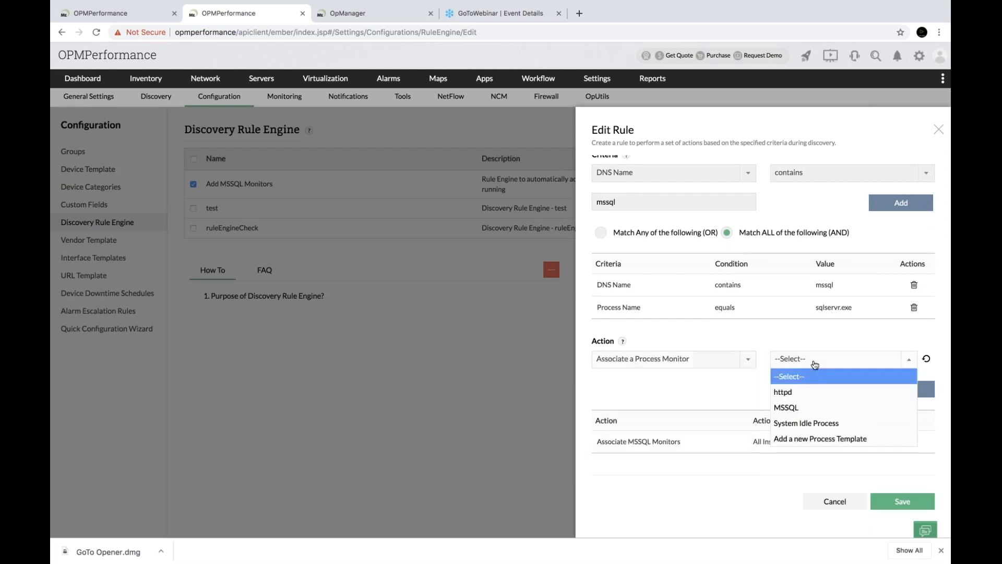
{"action": "left_click", "coordinate": [794, 392]}
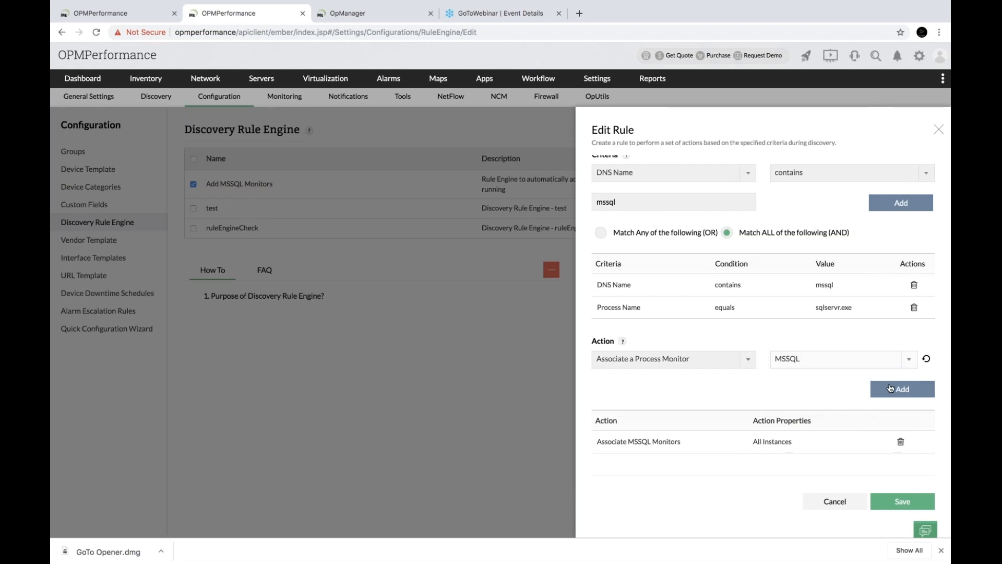
{"action": "left_click", "coordinate": [891, 389]}
Add an Associate a Service Monitor action for the T2 (9697) service
{"action": "left_click", "coordinate": [640, 365]}
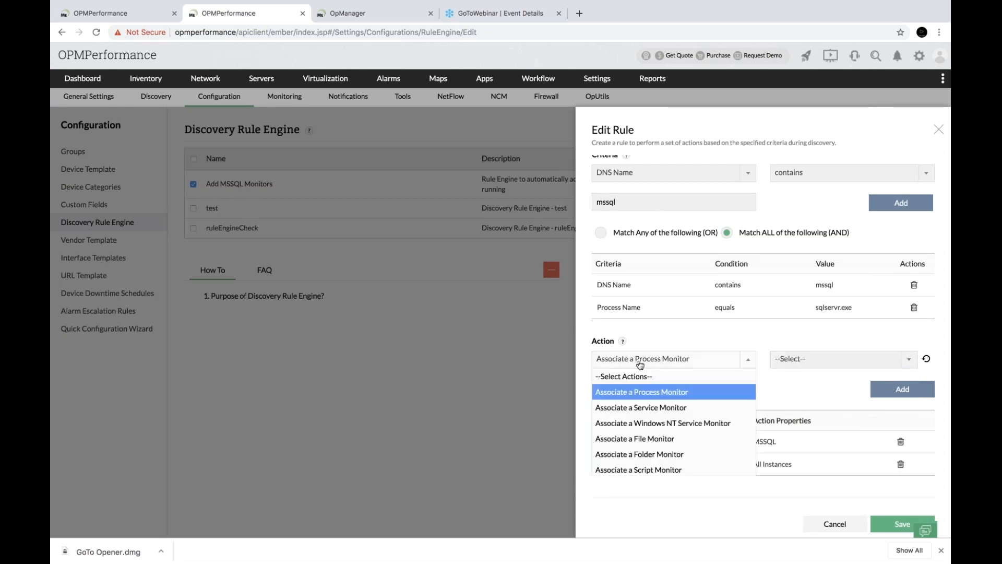
{"action": "left_click", "coordinate": [654, 402]}
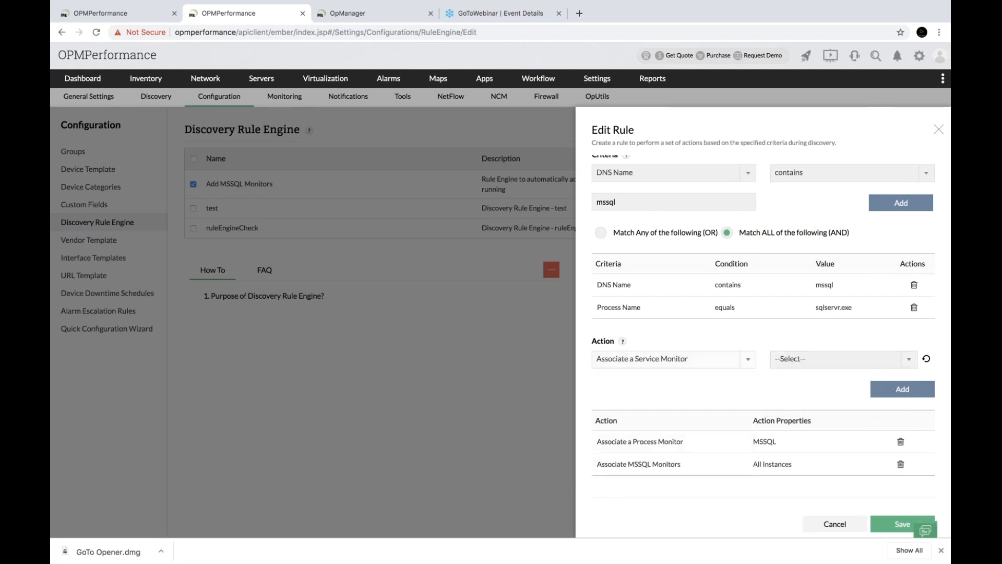
{"action": "left_click", "coordinate": [808, 359]}
{"action": "scroll", "coordinate": [803, 440], "scroll_direction": "down", "scroll_amount": 5}
{"action": "left_click", "coordinate": [804, 457]}
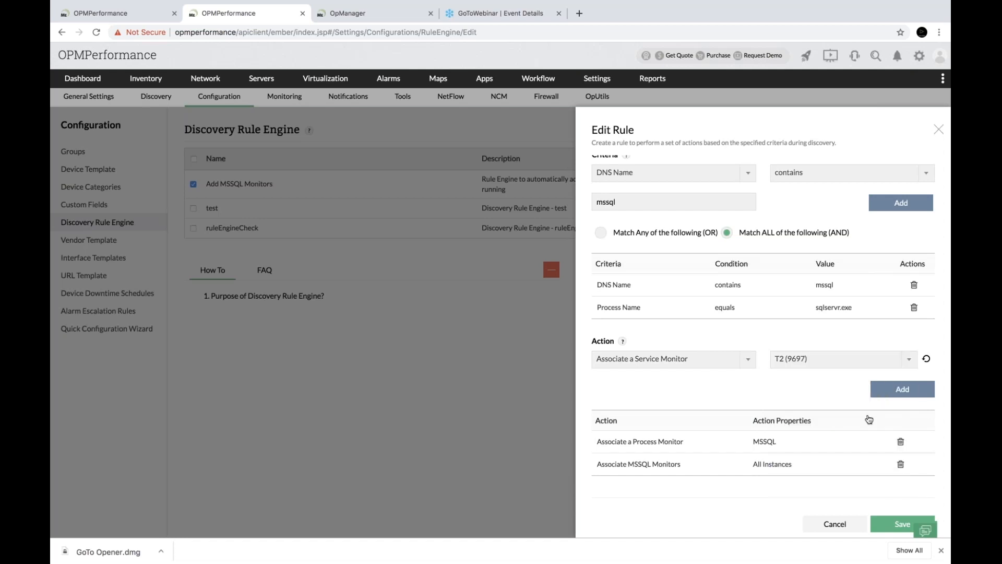
{"action": "left_click", "coordinate": [900, 389]}
Add an action placing matching devices in the Virtual business view
{"action": "left_click", "coordinate": [725, 365]}
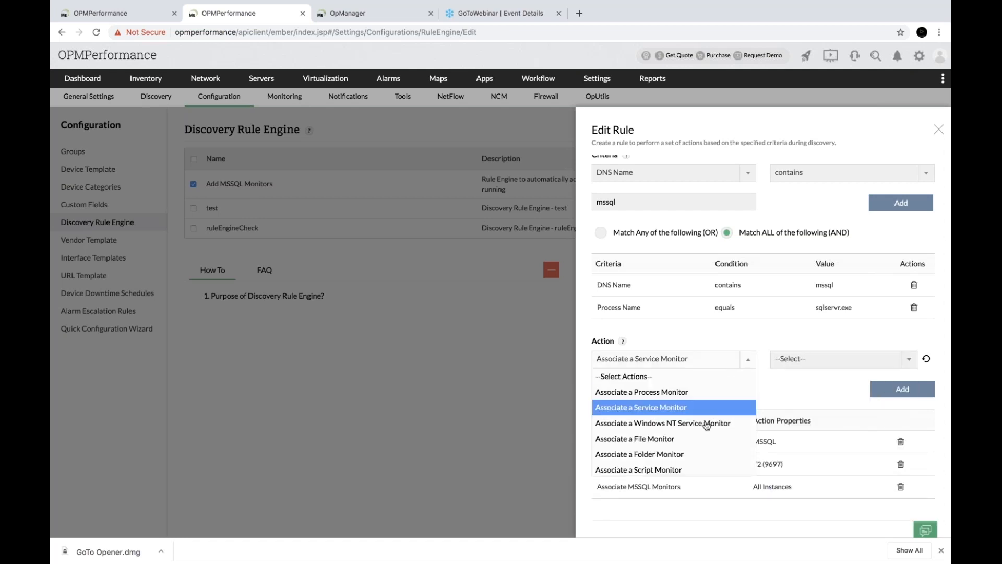
{"action": "scroll", "coordinate": [706, 425], "scroll_direction": "down", "scroll_amount": 4}
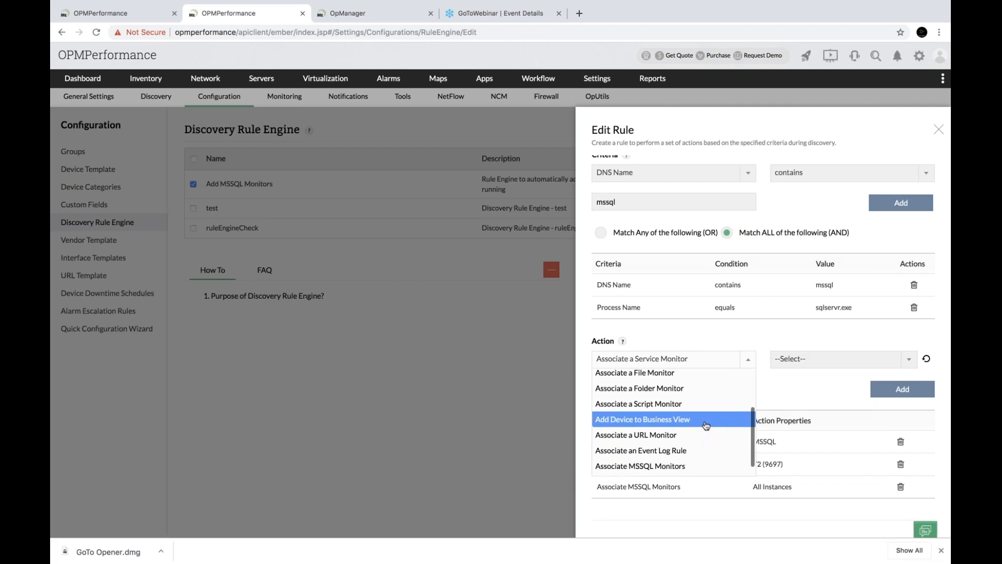
{"action": "left_click", "coordinate": [705, 423]}
{"action": "left_click", "coordinate": [818, 364]}
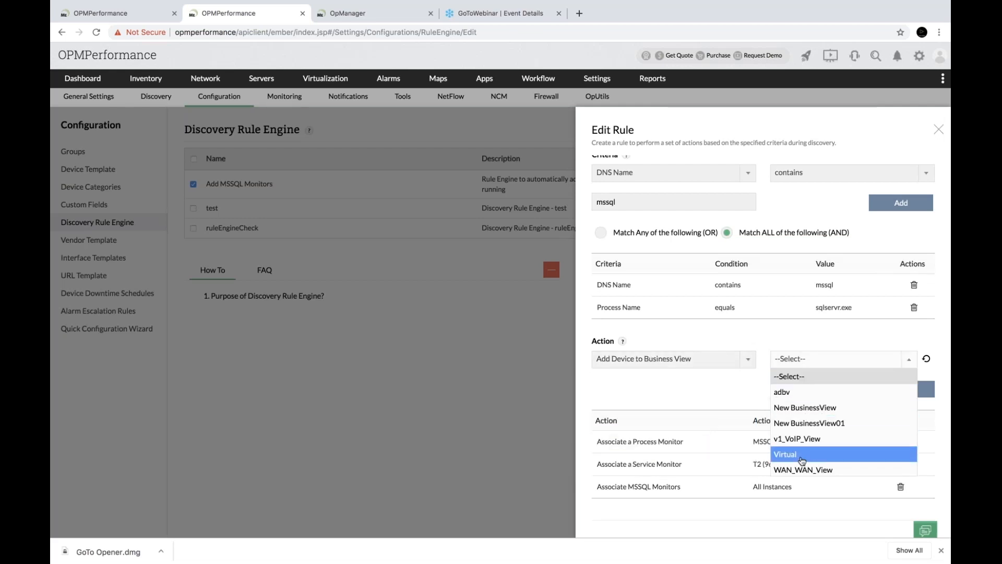
{"action": "left_click", "coordinate": [804, 455]}
{"action": "left_click", "coordinate": [905, 395]}
Try adding Associate MSSQL Monitors with All Instances, which is rejected as a duplicate
{"action": "scroll", "coordinate": [731, 334], "scroll_direction": "down", "scroll_amount": 3}
{"action": "left_click", "coordinate": [704, 297]}
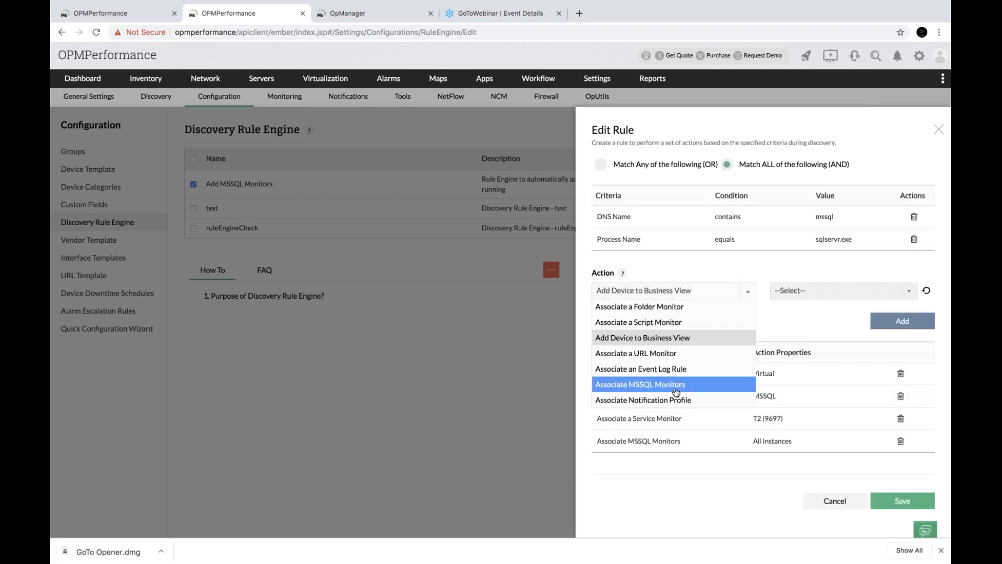
{"action": "left_click", "coordinate": [676, 389]}
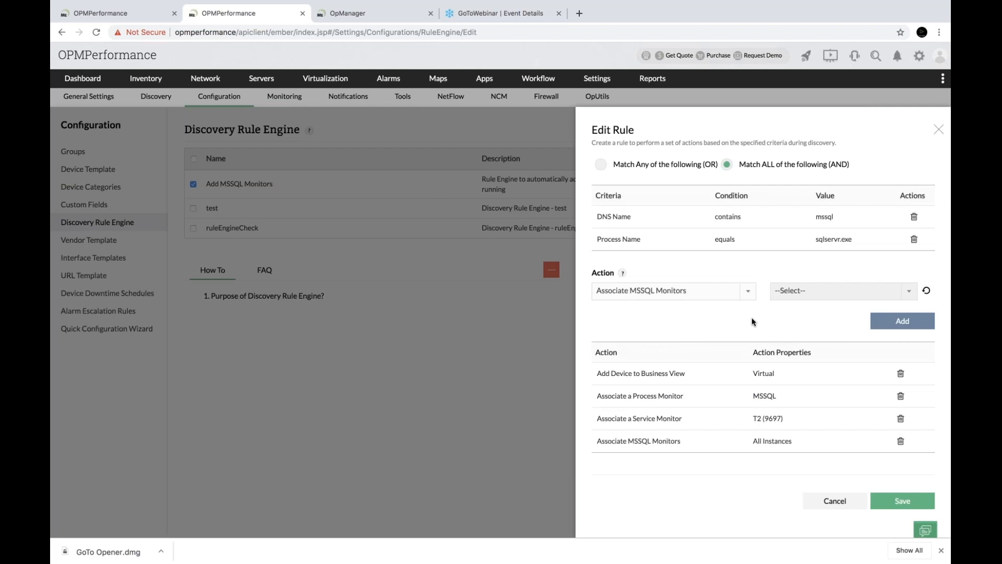
{"action": "scroll", "coordinate": [752, 322], "scroll_direction": "up", "scroll_amount": 1}
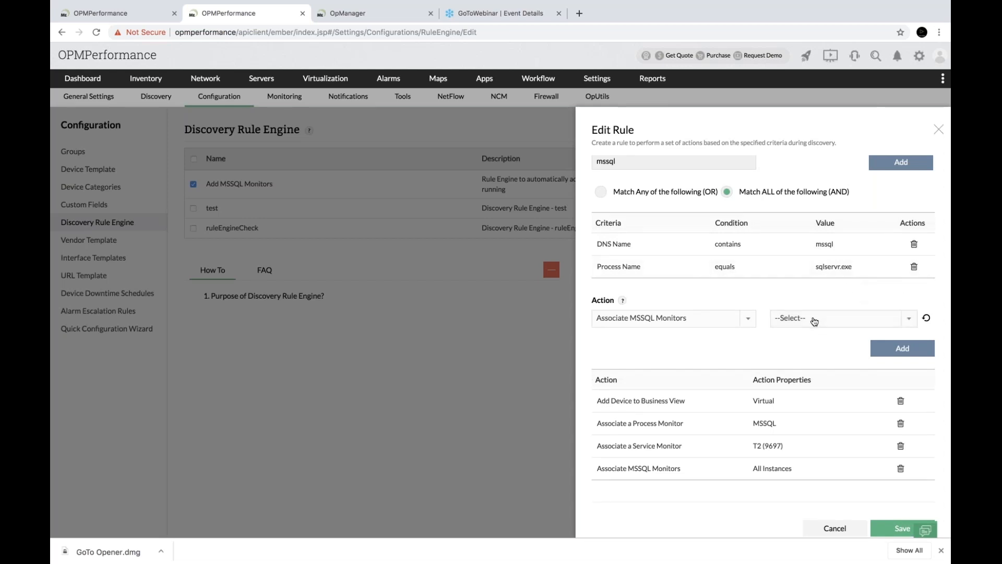
{"action": "left_click", "coordinate": [815, 320]}
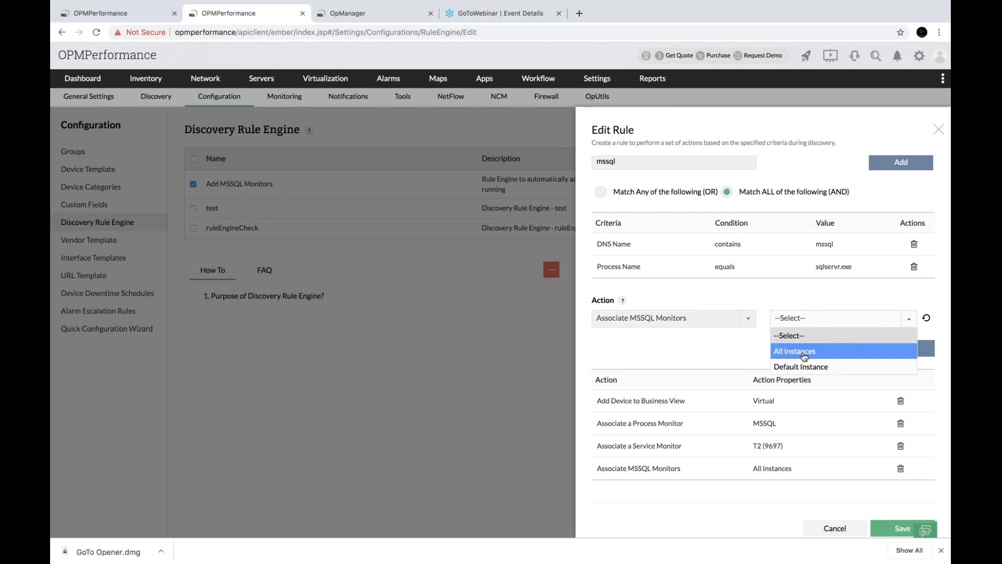
{"action": "left_click", "coordinate": [766, 346]}
{"action": "left_click", "coordinate": [826, 324]}
{"action": "left_click", "coordinate": [801, 359]}
{"action": "left_click", "coordinate": [898, 349]}
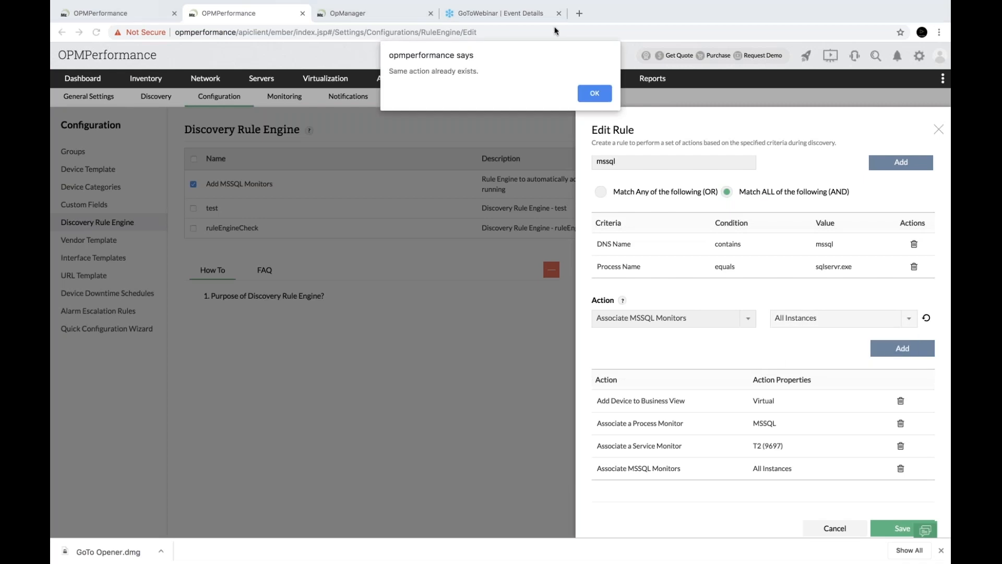
Dismiss the duplicate warning, add an NP_test_logfileMonitor notification profile action, and save the rule
{"action": "key", "text": "Return"}
{"action": "scroll", "coordinate": [808, 359], "scroll_direction": "down", "scroll_amount": 2}
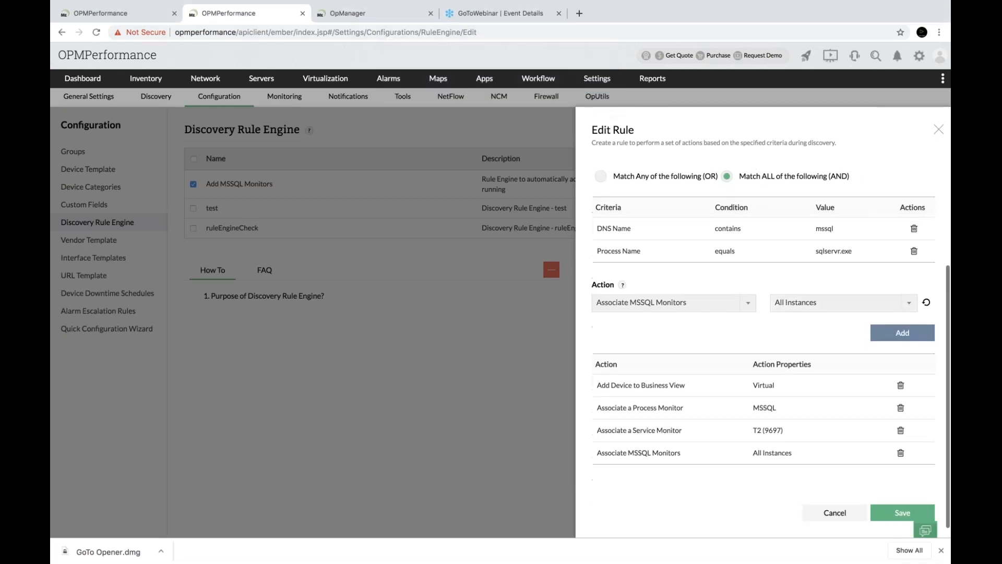
{"action": "left_click", "coordinate": [726, 294]}
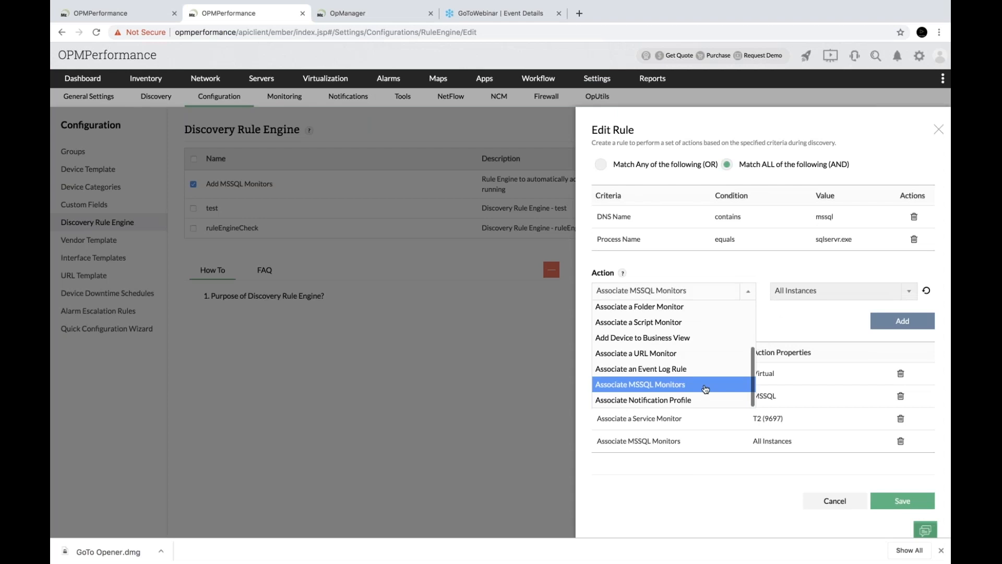
{"action": "left_click", "coordinate": [699, 399]}
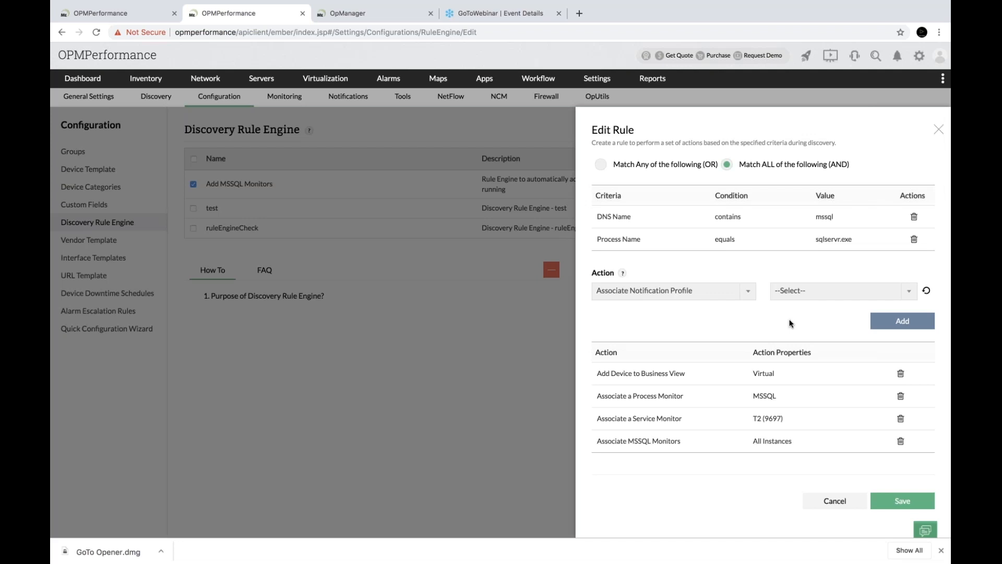
{"action": "left_click", "coordinate": [833, 293]}
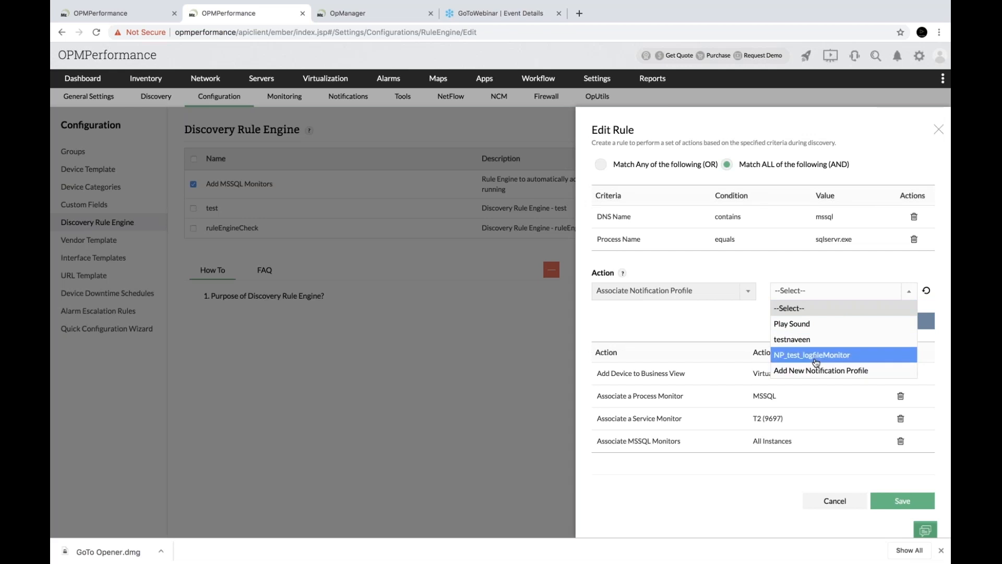
{"action": "left_click", "coordinate": [816, 360]}
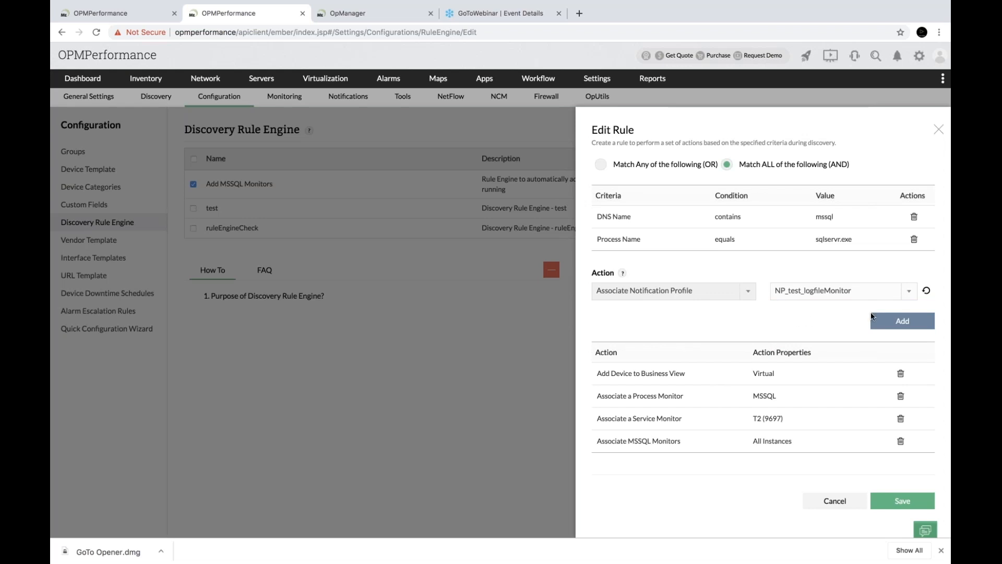
{"action": "left_click", "coordinate": [886, 328]}
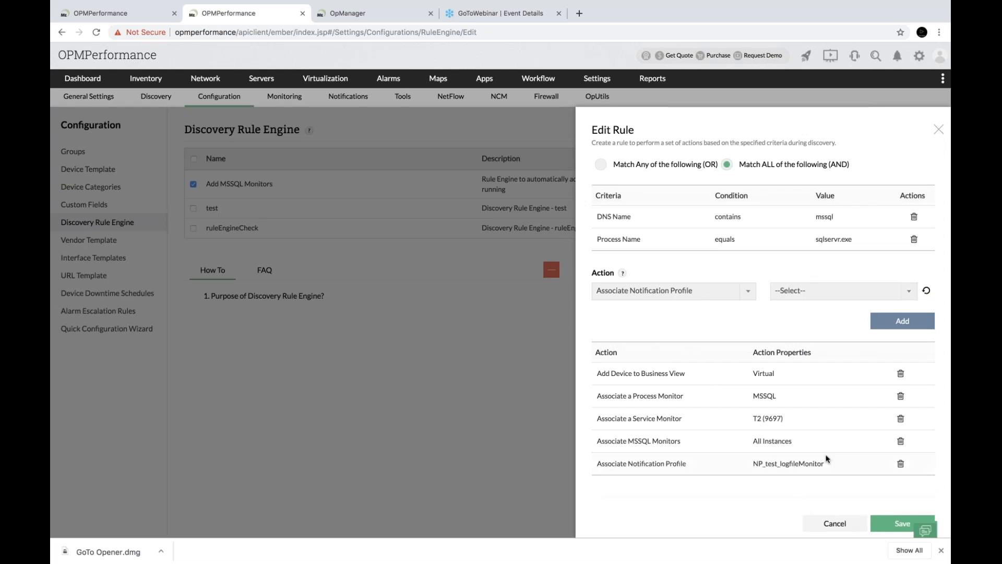
{"action": "scroll", "coordinate": [828, 460], "scroll_direction": "down", "scroll_amount": 1}
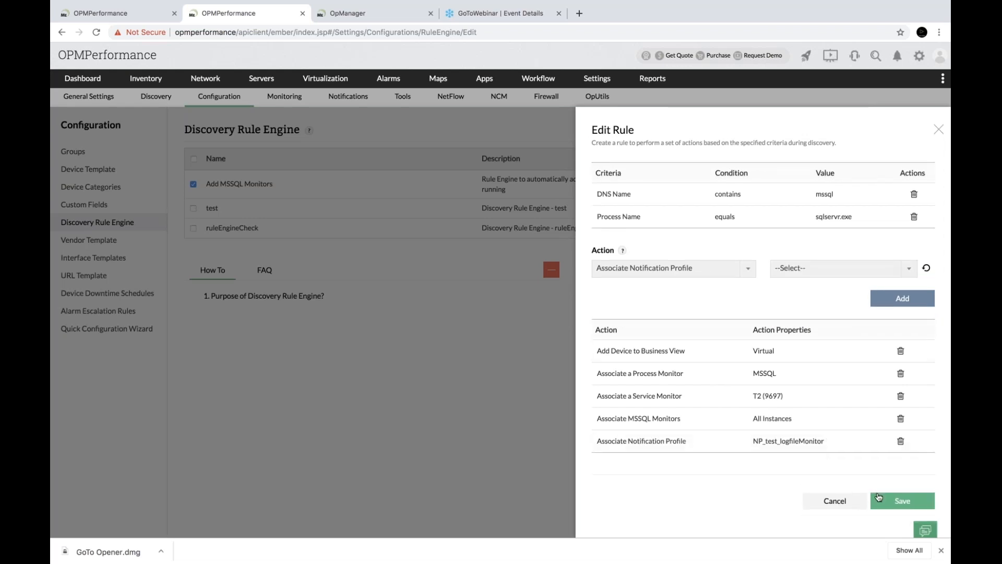
{"action": "left_click", "coordinate": [878, 497]}
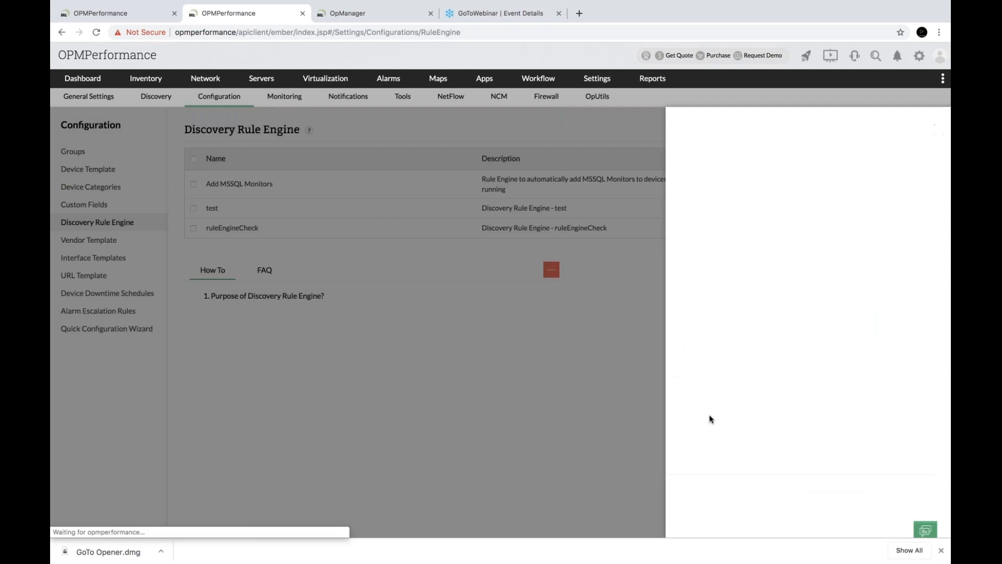
Apply the Add MSSQL Monitors rule to the discovery profile and move to interface settings
{"action": "left_click", "coordinate": [152, 14]}
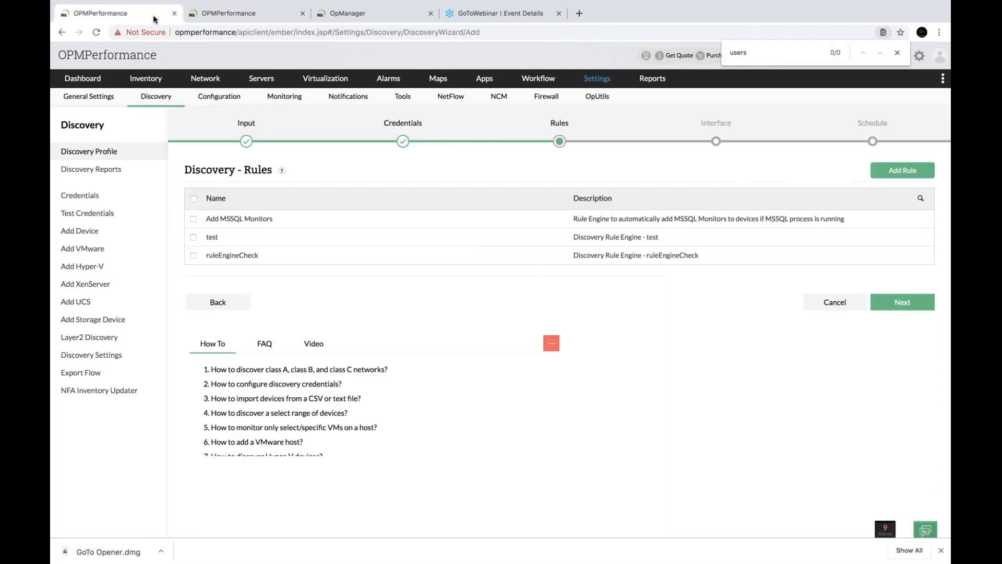
{"action": "left_click", "coordinate": [194, 219]}
{"action": "left_click", "coordinate": [904, 303]}
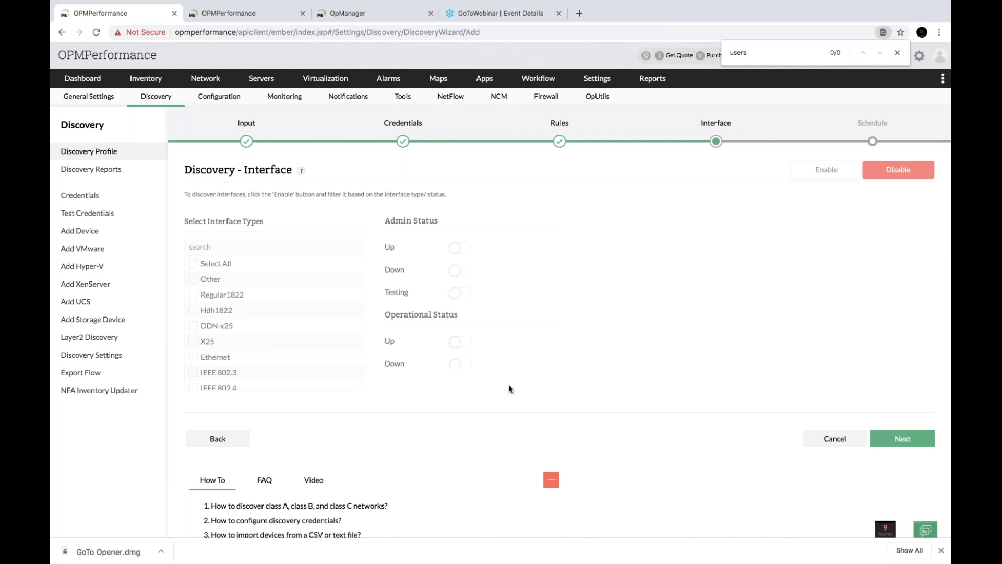
Enable interface discovery for Ethernet interfaces and continue to the Schedule step
{"action": "left_click", "coordinate": [837, 174]}
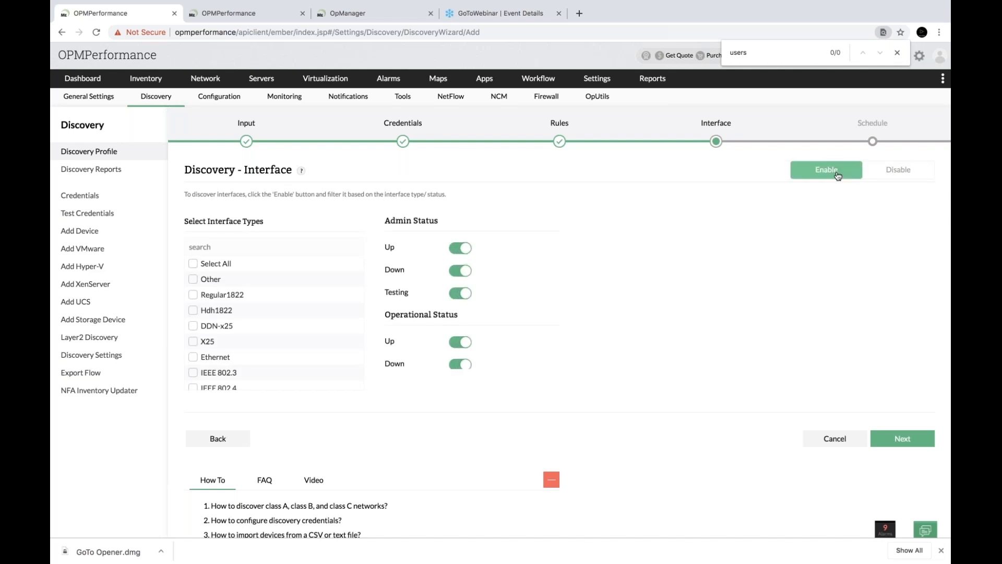
{"action": "scroll", "coordinate": [219, 327], "scroll_direction": "down", "scroll_amount": 5}
{"action": "scroll", "coordinate": [195, 321], "scroll_direction": "up", "scroll_amount": 3}
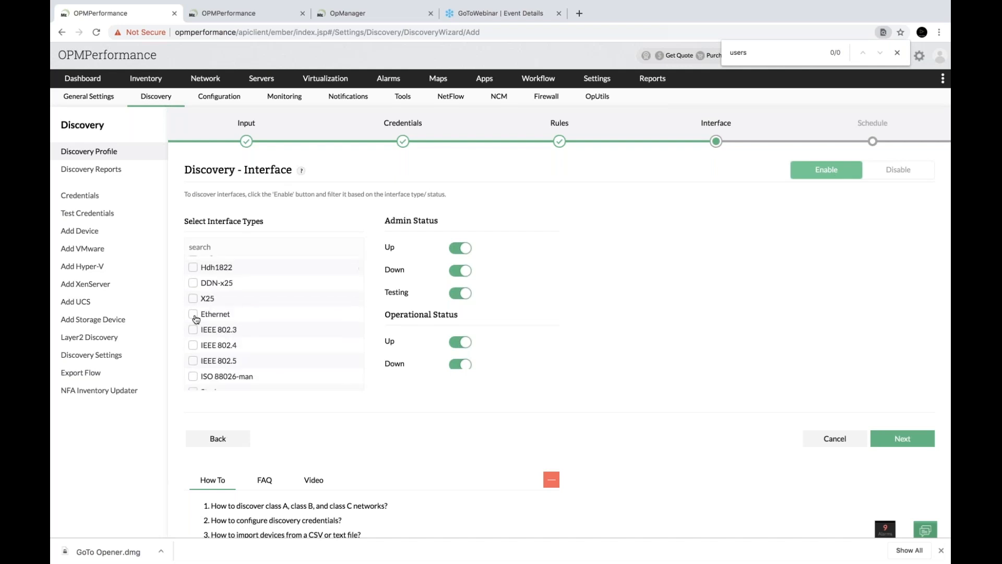
{"action": "left_click", "coordinate": [194, 314]}
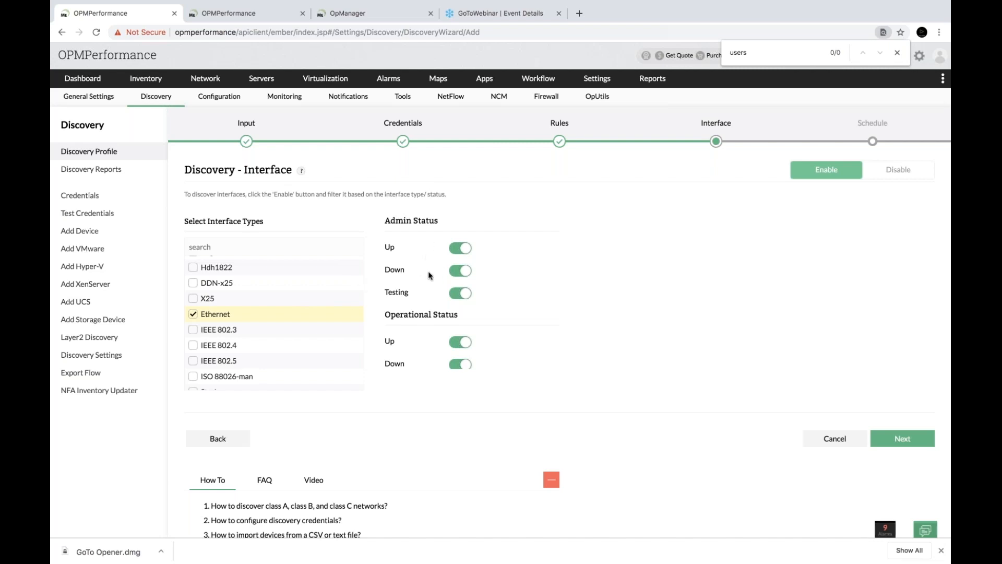
{"action": "scroll", "coordinate": [705, 347], "scroll_direction": "down", "scroll_amount": 3}
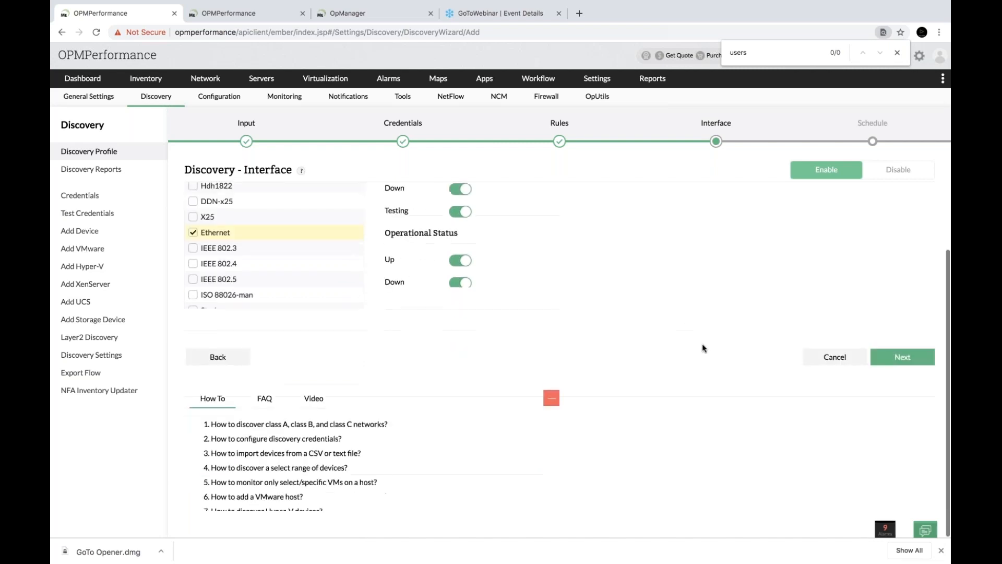
{"action": "scroll", "coordinate": [700, 284], "scroll_direction": "up", "scroll_amount": 3}
{"action": "left_click", "coordinate": [896, 438]}
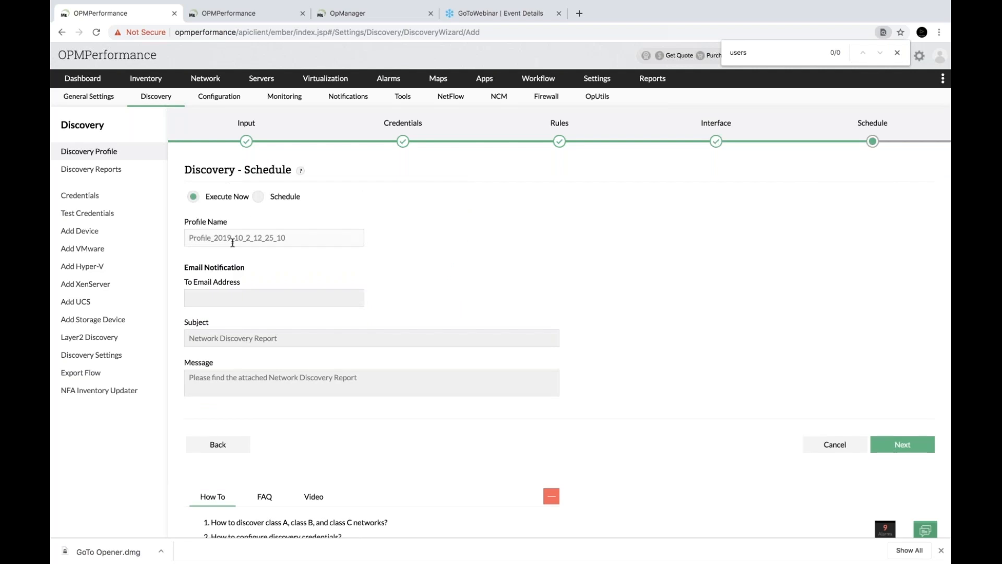
Switch the discovery from Execute Now to a monthly schedule, briefly checking the rule-engine tab
{"action": "left_click", "coordinate": [258, 198]}
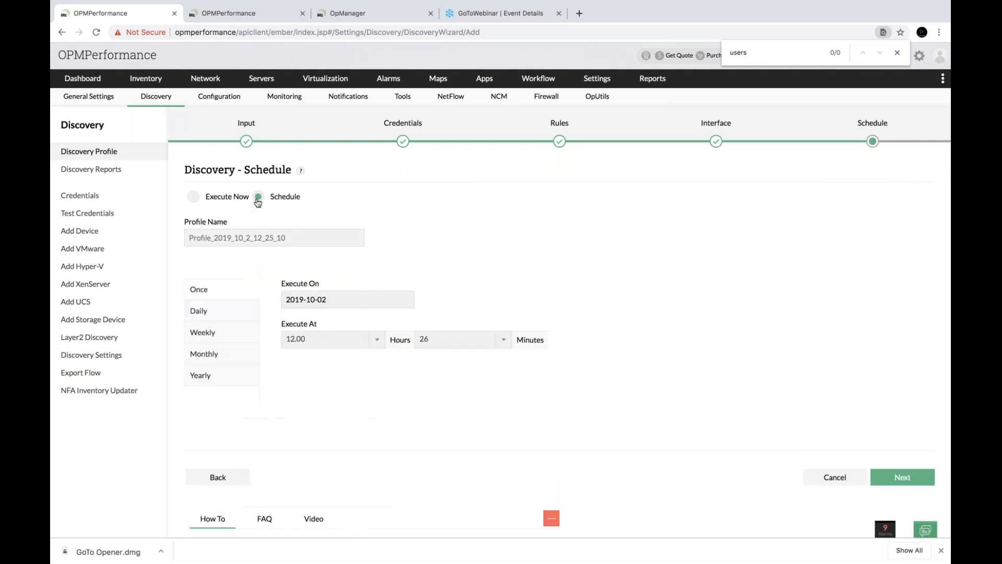
{"action": "left_click", "coordinate": [214, 356]}
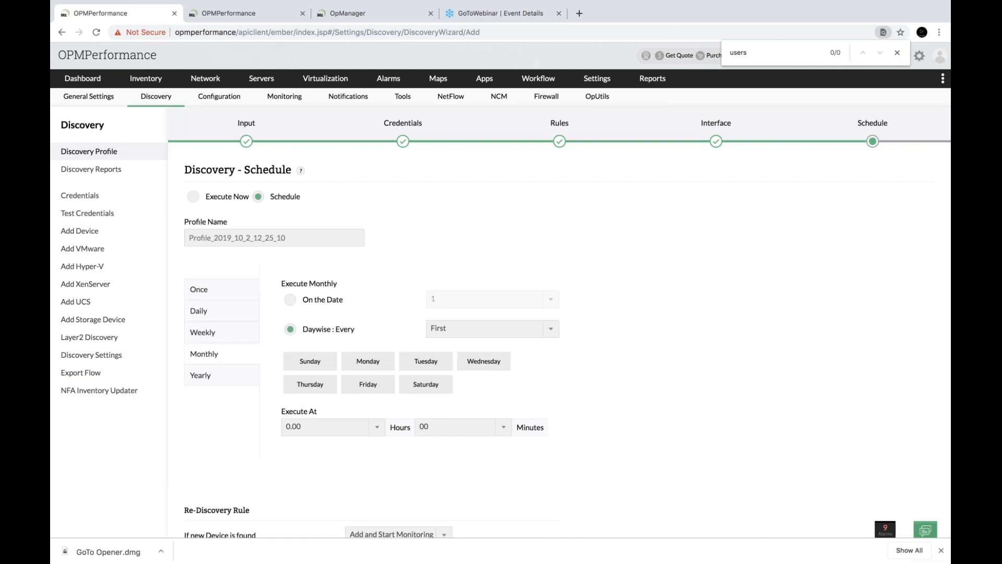
{"action": "left_click", "coordinate": [261, 14]}
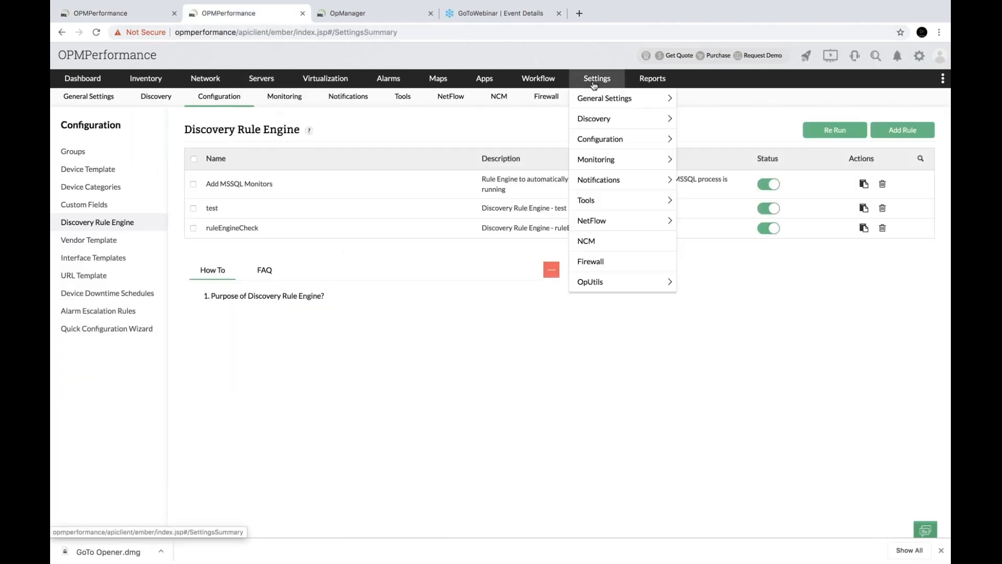
{"action": "left_click", "coordinate": [596, 79]}
{"action": "left_click", "coordinate": [294, 144]}
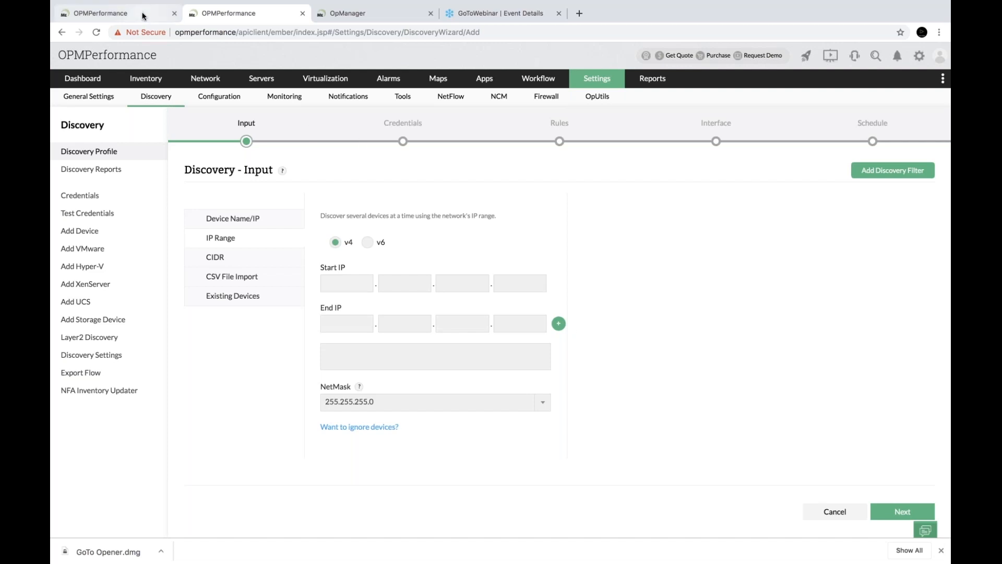
{"action": "left_click", "coordinate": [120, 13]}
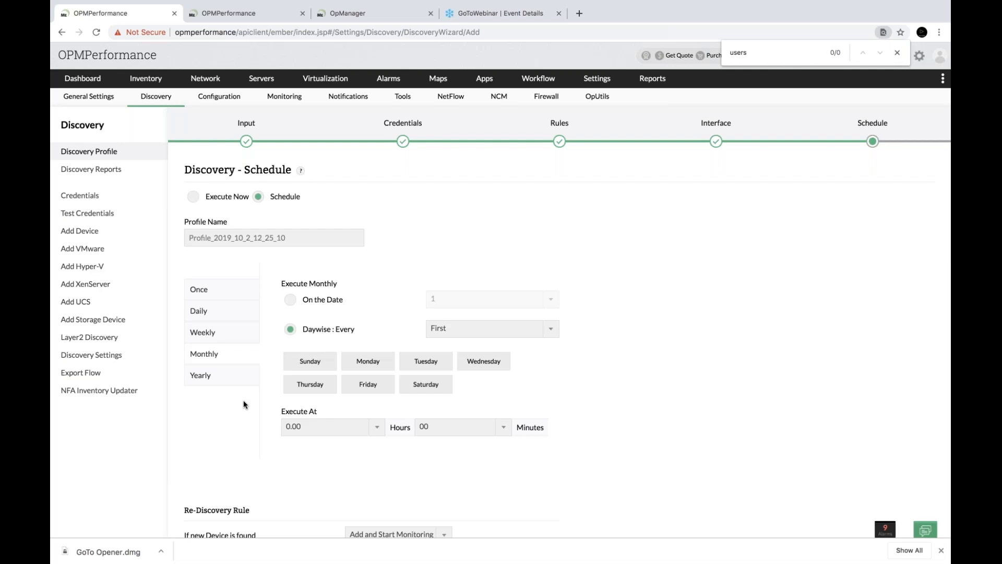
Change the schedule to weekly at 0.00 hours and select the To Email Address field
{"action": "left_click", "coordinate": [220, 338]}
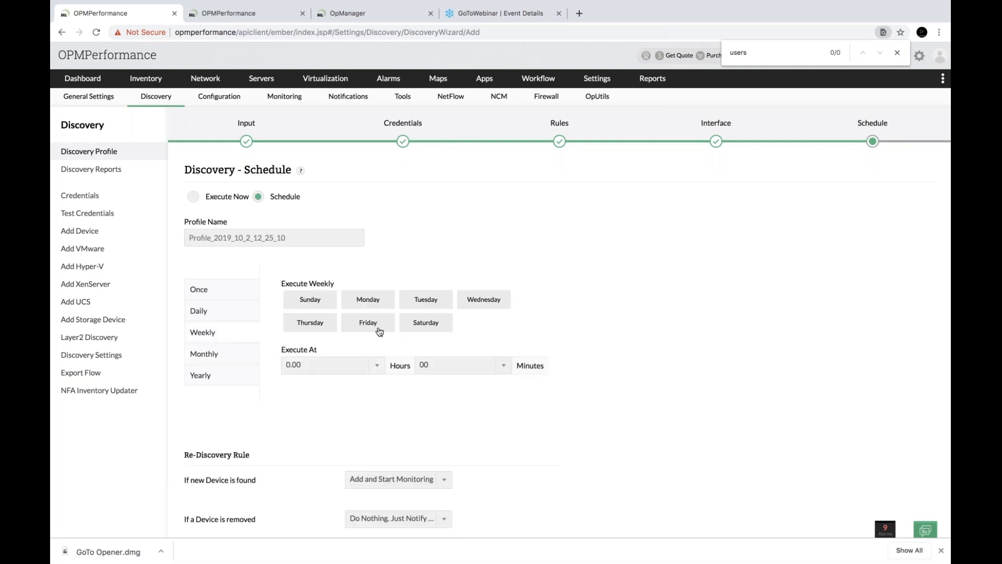
{"action": "scroll", "coordinate": [403, 438], "scroll_direction": "down", "scroll_amount": 5}
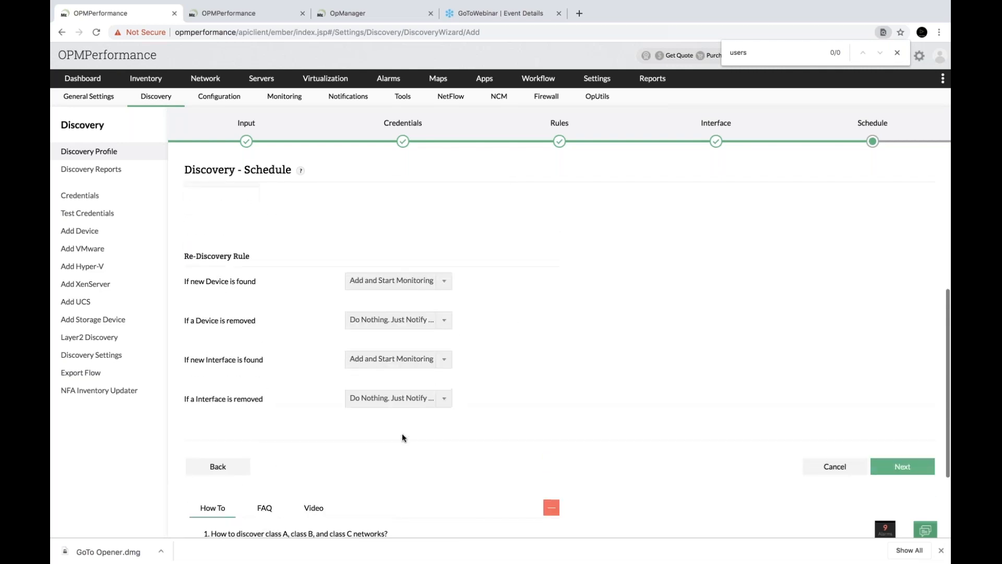
{"action": "scroll", "coordinate": [882, 464], "scroll_direction": "down", "scroll_amount": 3}
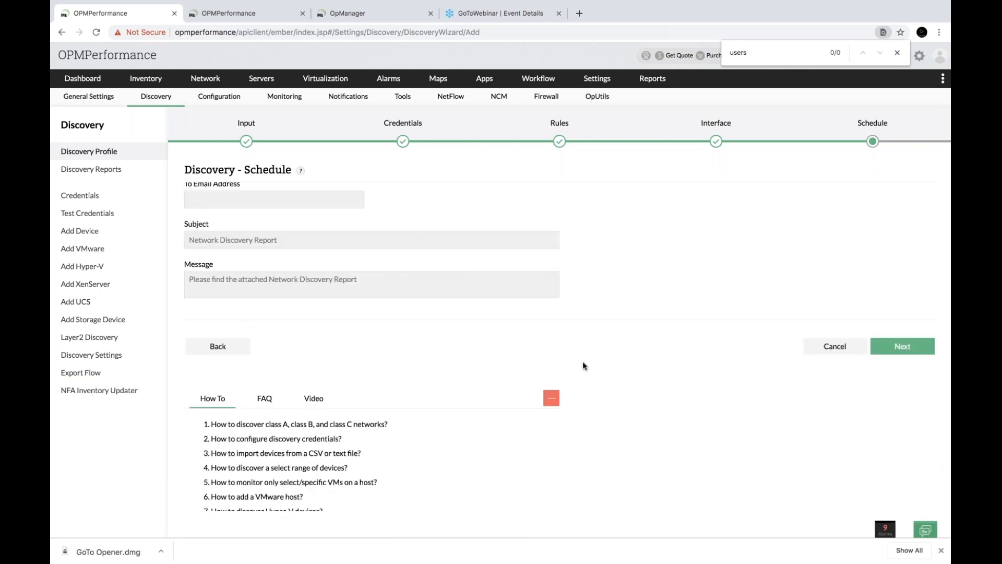
{"action": "scroll", "coordinate": [405, 300], "scroll_direction": "up", "scroll_amount": 1}
{"action": "left_click", "coordinate": [276, 230]}
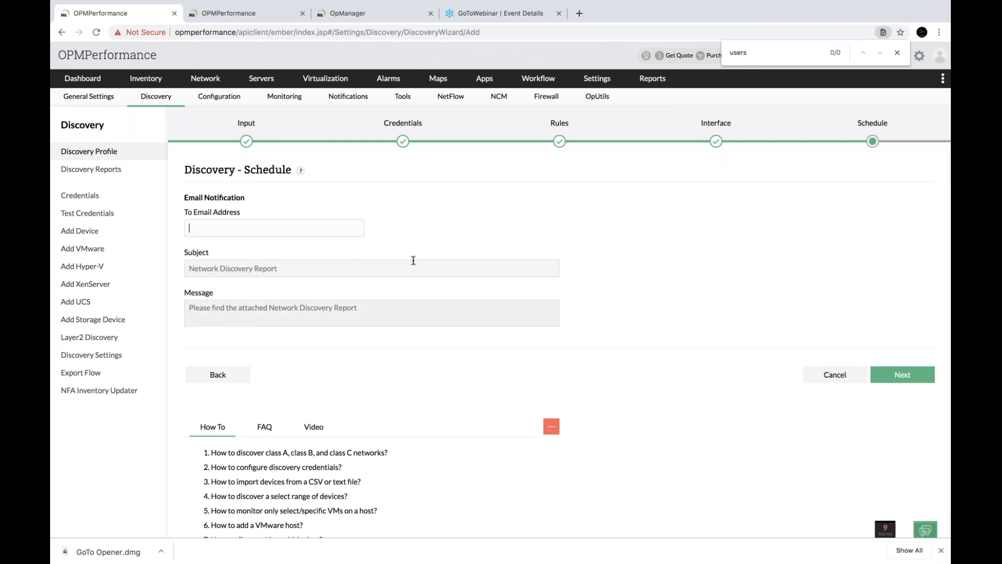
Enter the recipient's e-mail address, review the Discovery Summary, then exit to Discovery Reports
{"action": "left_click", "coordinate": [902, 375]}
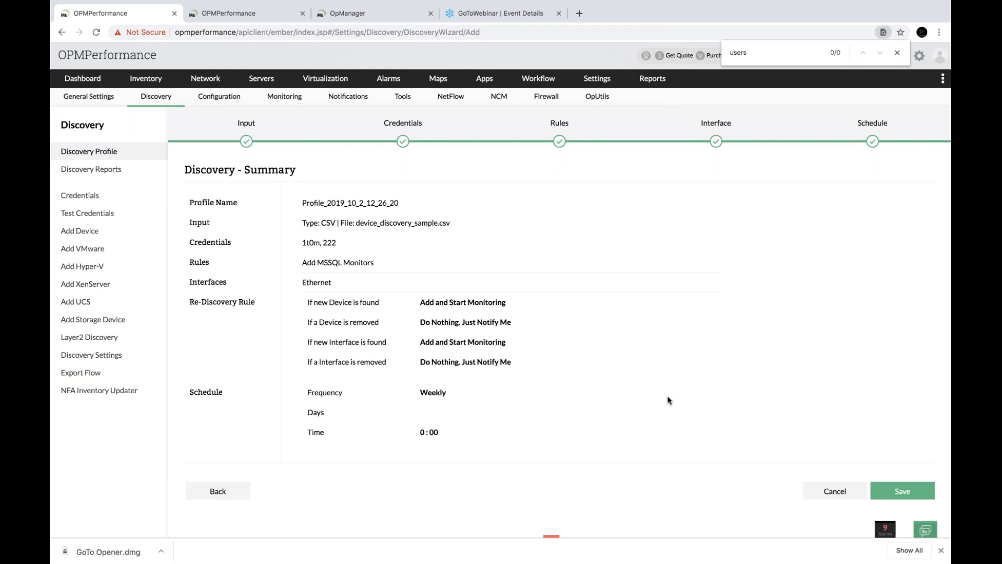
{"action": "left_click", "coordinate": [835, 491]}
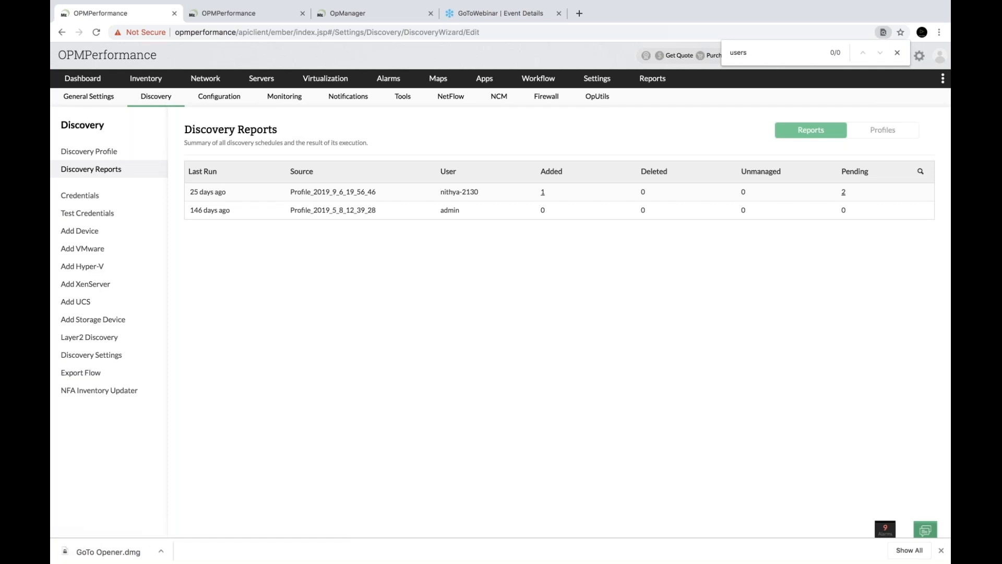
Inspect Profile_2019_9_6_19_56_46's input settings, then return to the Discovery Reports list
{"action": "left_click", "coordinate": [329, 192]}
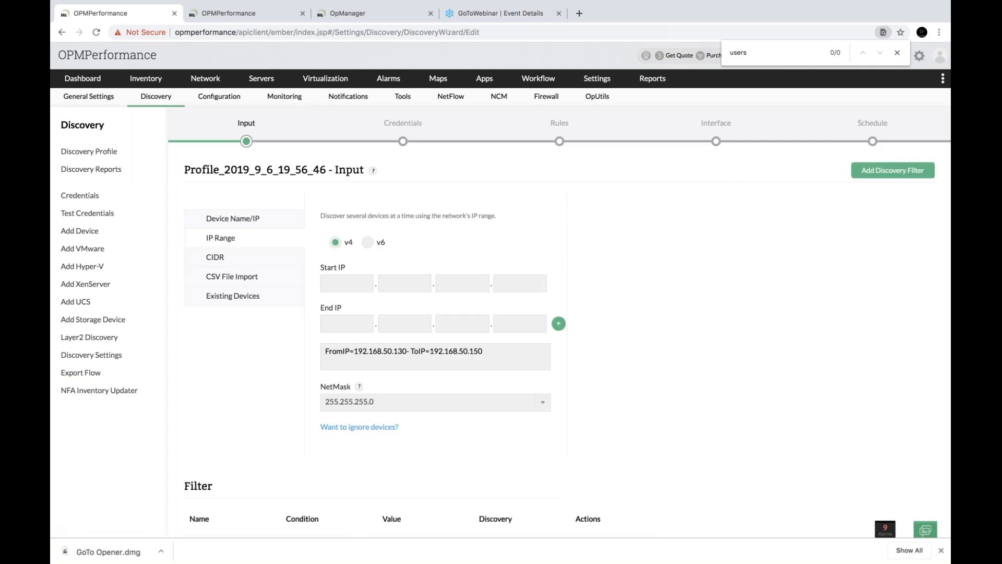
{"action": "left_click", "coordinate": [119, 169]}
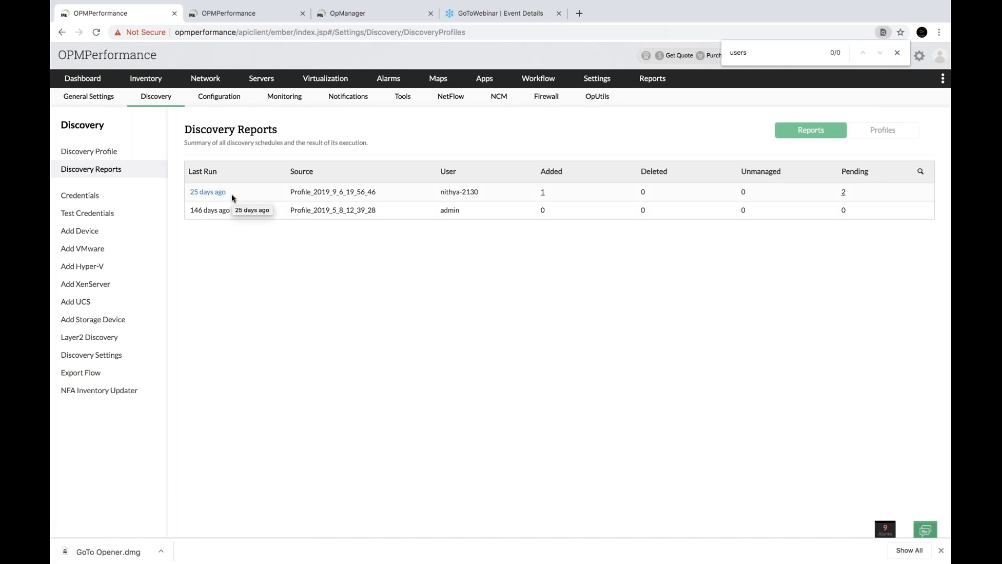
Return to the slides and advance from slide 19 to slide 21, Use case 1
{"action": "key", "text": "ctrl+Right"}
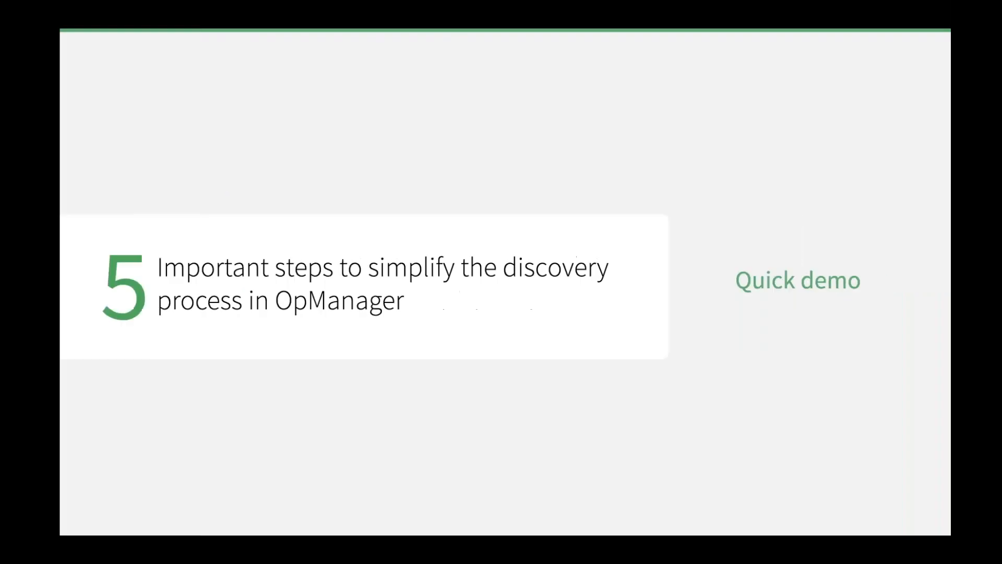
{"action": "key", "text": "Right"}
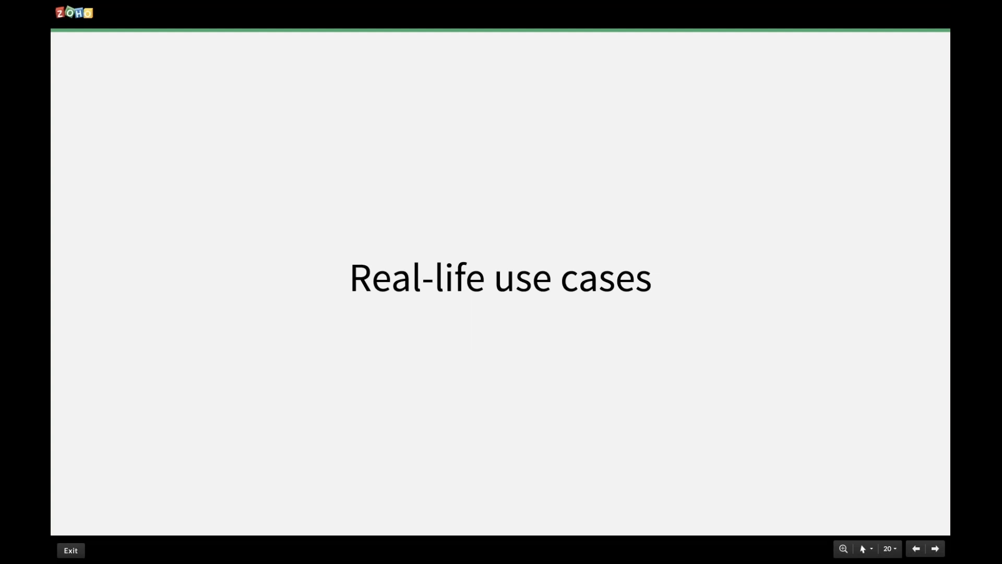
{"action": "key", "text": "Right"}
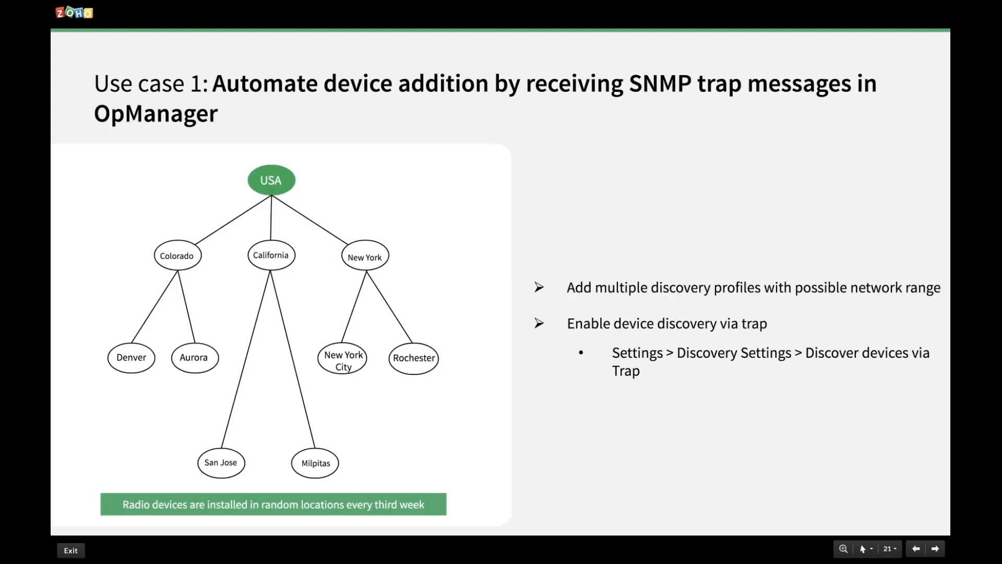
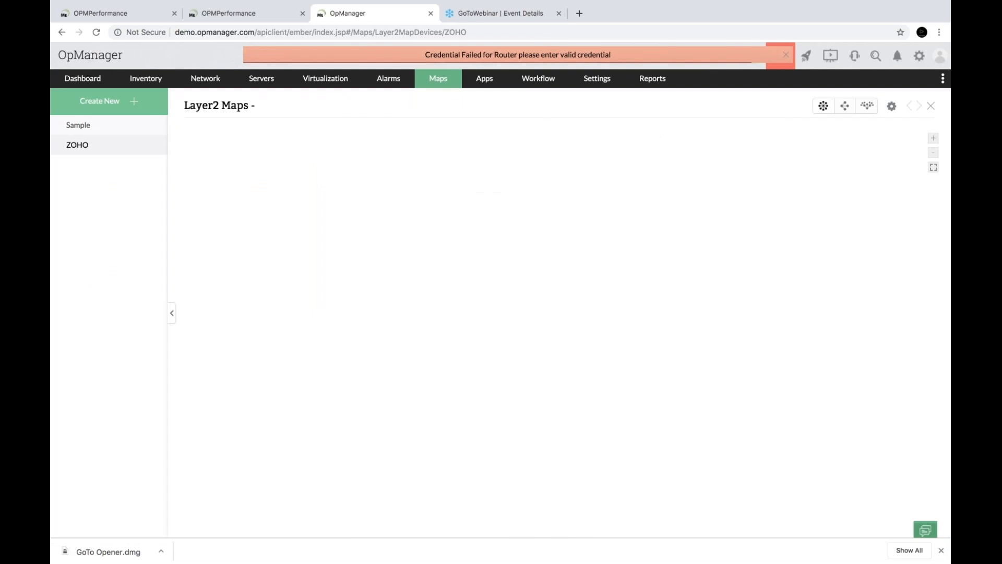
Dismiss the credential notice and open the Sample Layer2 map from Maps
{"action": "left_click", "coordinate": [786, 56]}
{"action": "left_click", "coordinate": [438, 80]}
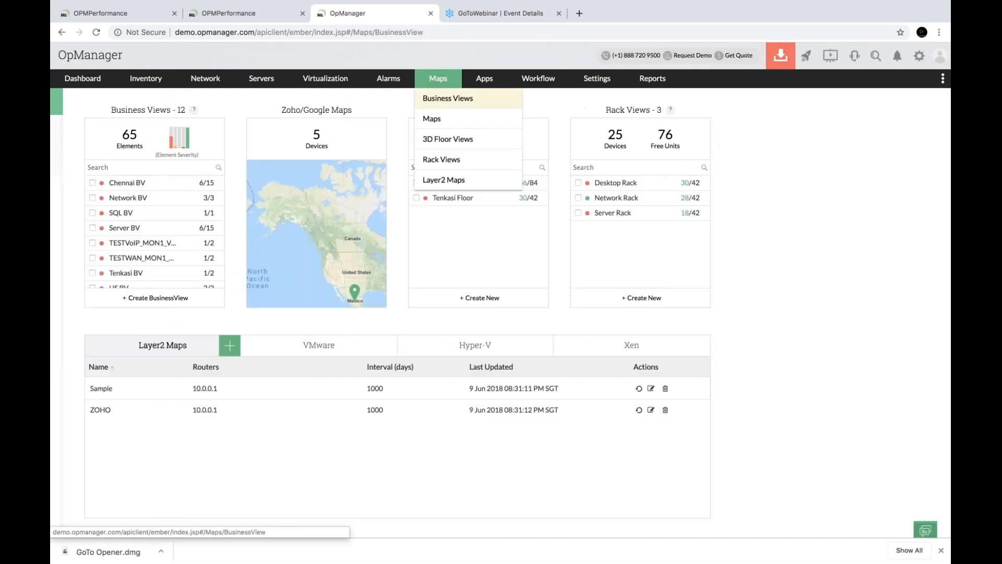
{"action": "left_click", "coordinate": [129, 392]}
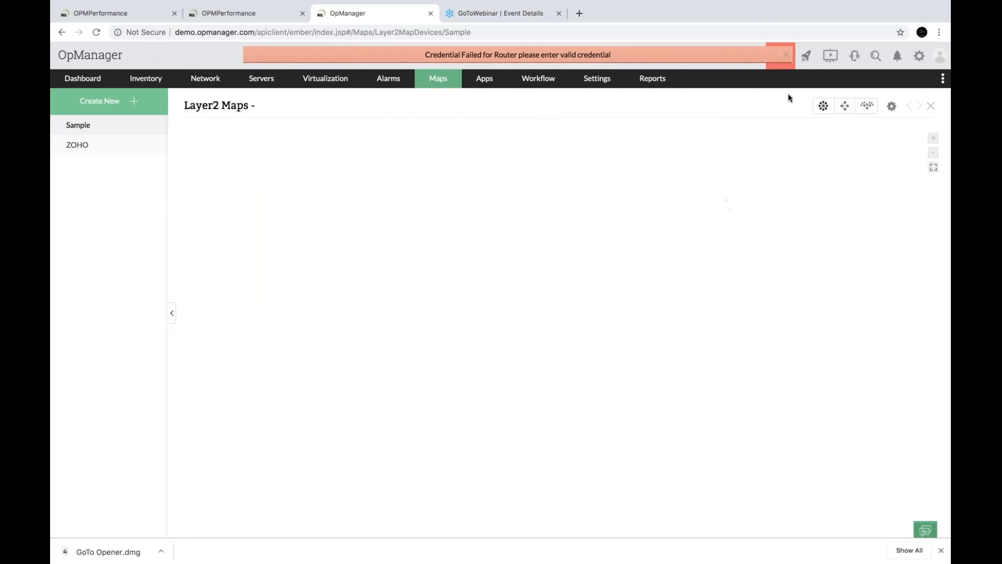
Open the ZOHO Layer2 map, view its action menu, then close the map
{"action": "left_click", "coordinate": [787, 57]}
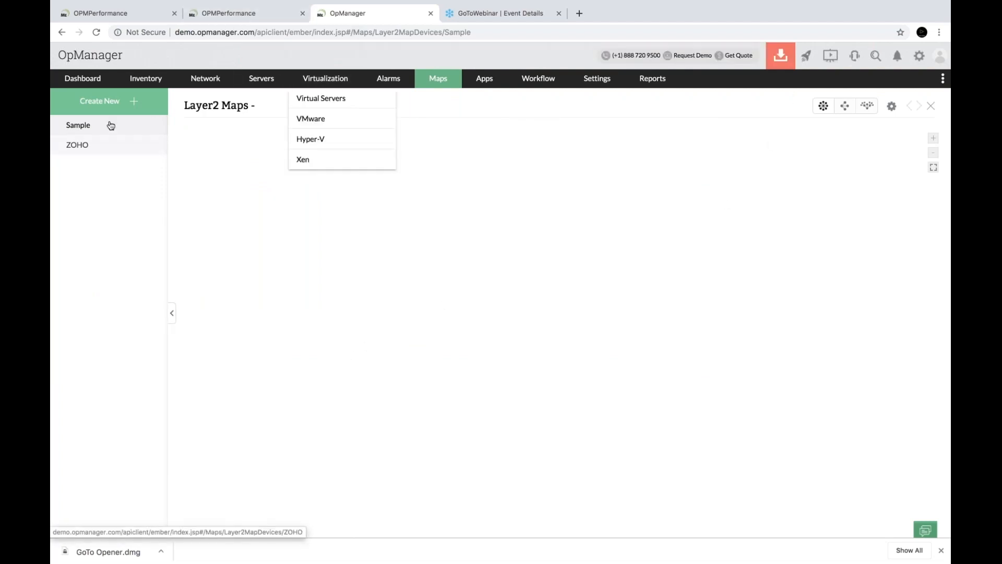
{"action": "left_click", "coordinate": [112, 145]}
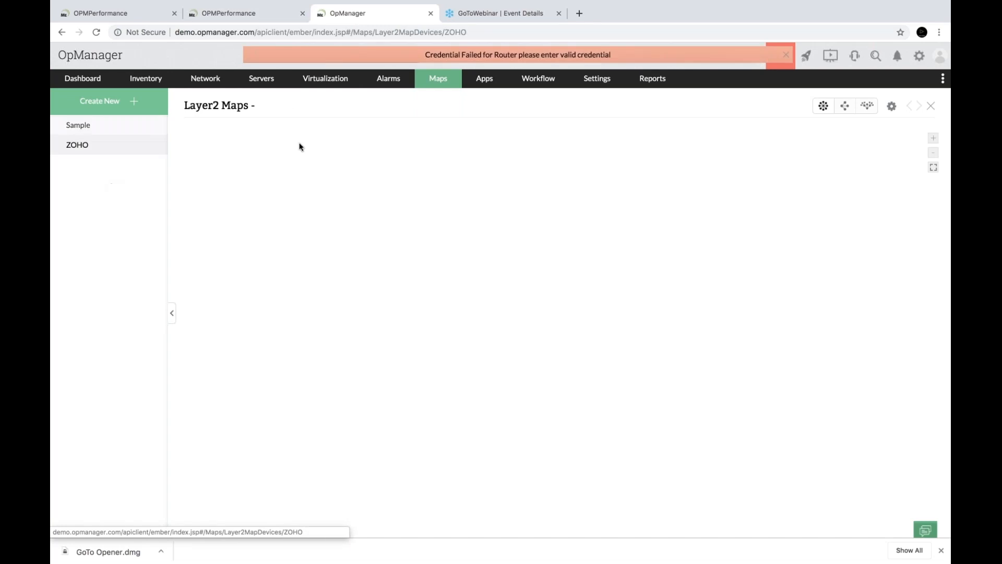
{"action": "left_click", "coordinate": [892, 106]}
{"action": "left_click", "coordinate": [931, 105]}
In Layer2 Discovery, enter the IP range 172.170.120.1 to 172.170.120.50
{"action": "left_click", "coordinate": [596, 80]}
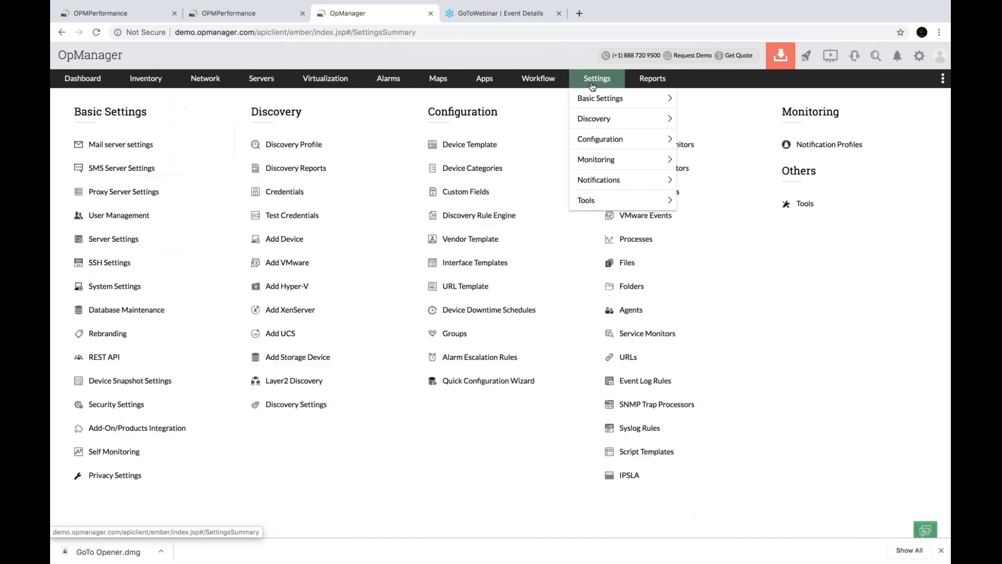
{"action": "left_click", "coordinate": [294, 381]}
{"action": "left_click", "coordinate": [265, 189]}
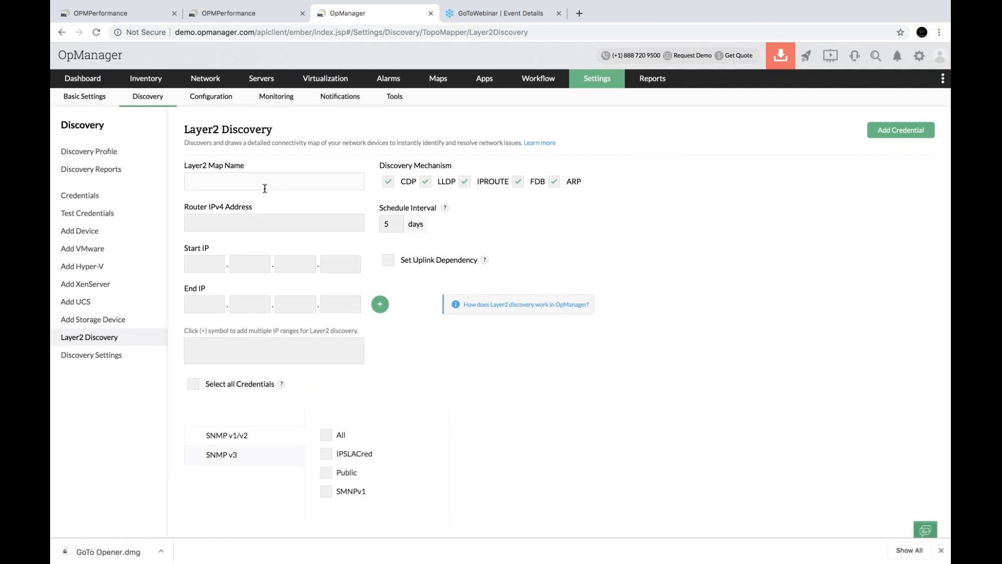
{"action": "left_click", "coordinate": [236, 230]}
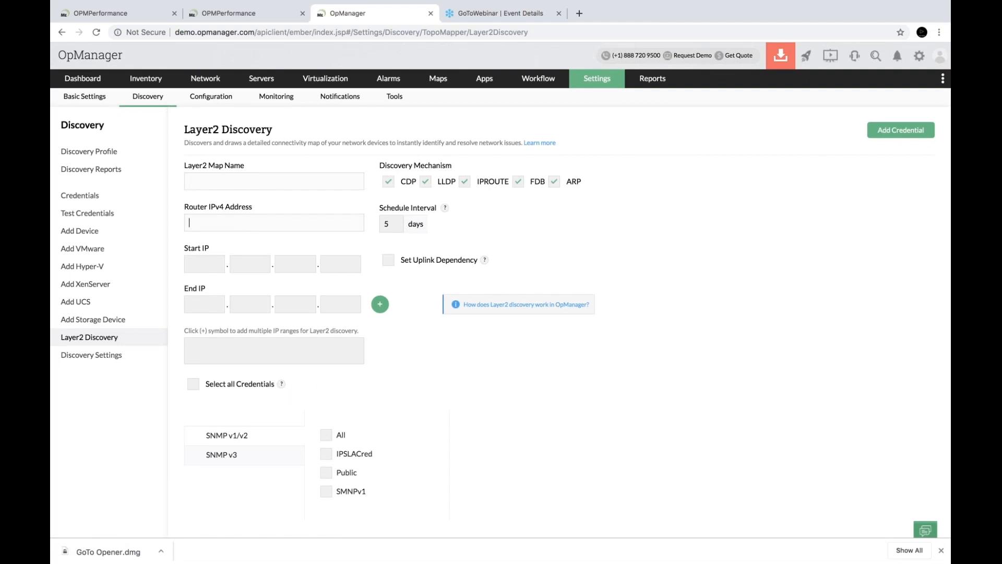
{"action": "left_click", "coordinate": [223, 206]}
{"action": "left_click", "coordinate": [200, 262]}
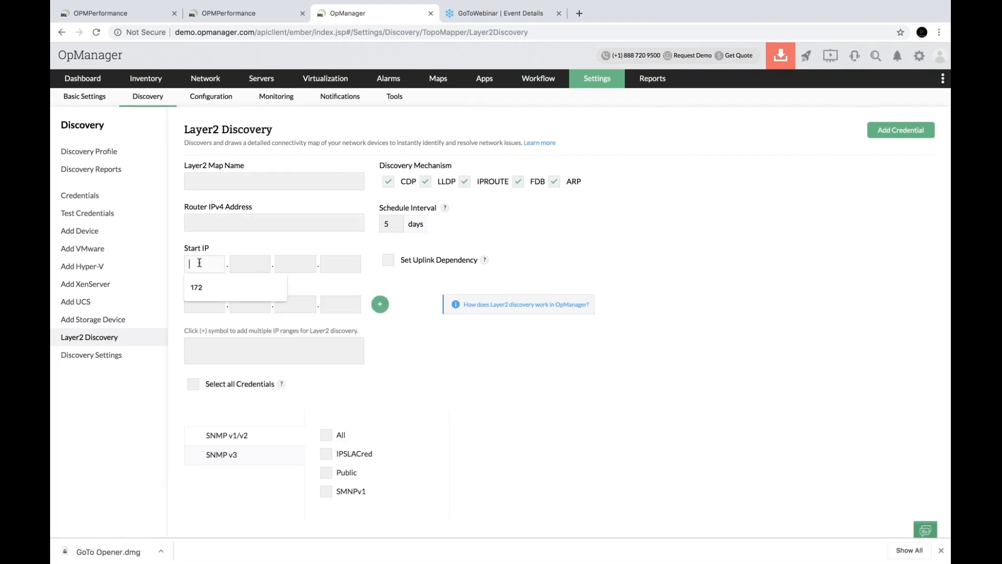
{"action": "left_click", "coordinate": [197, 287]}
{"action": "left_click", "coordinate": [244, 262]}
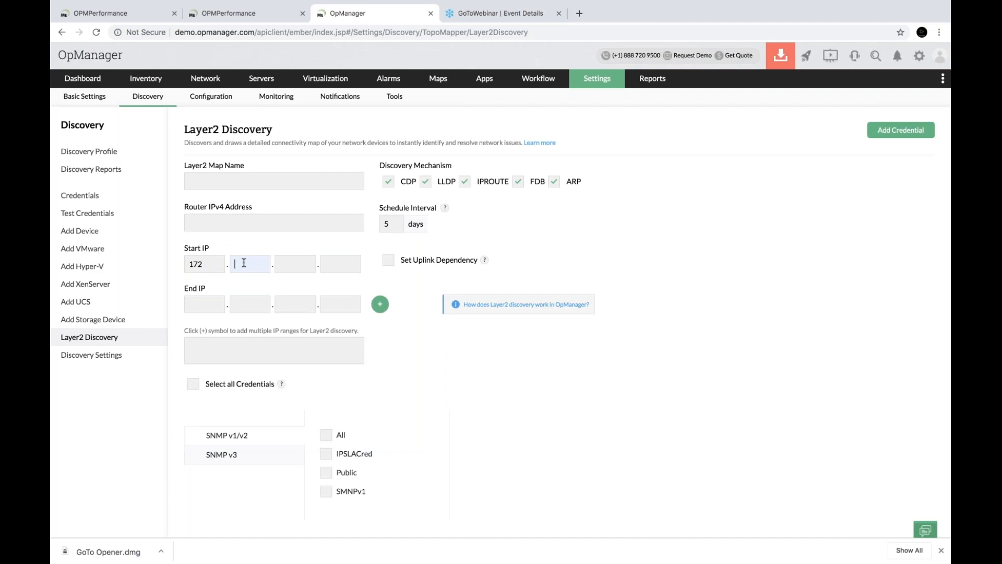
{"action": "type", "text": "17"}
{"action": "type", "text": "0."}
{"action": "type", "text": "120."}
{"action": "type", "text": "1"}
{"action": "left_click", "coordinate": [332, 297]}
{"action": "type", "text": "50"}
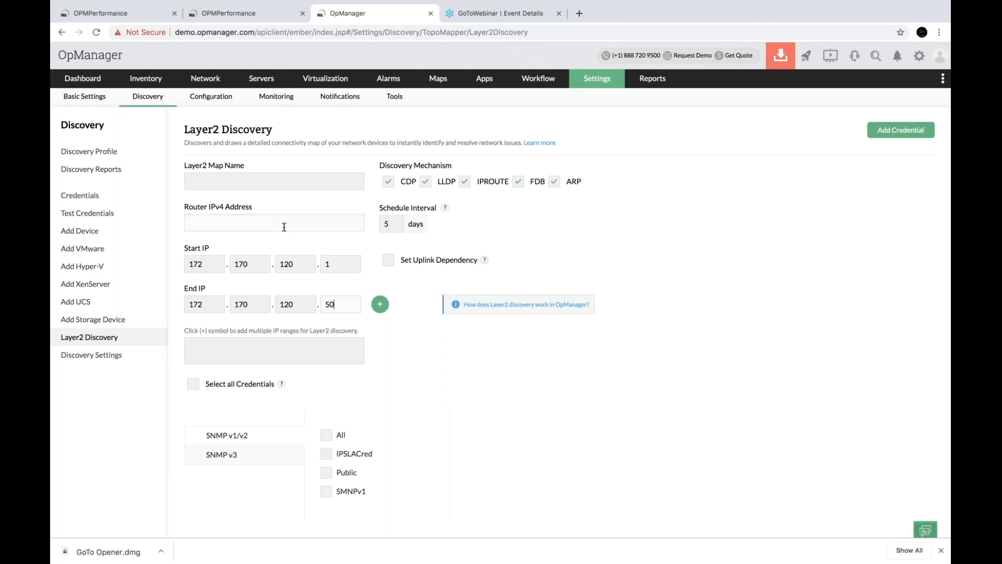
Enter router 192.1.35.1 and map name 'test', add the range, and show SNMP v3 credentials
{"action": "left_click", "coordinate": [284, 227]}
{"action": "type", "text": "1"}
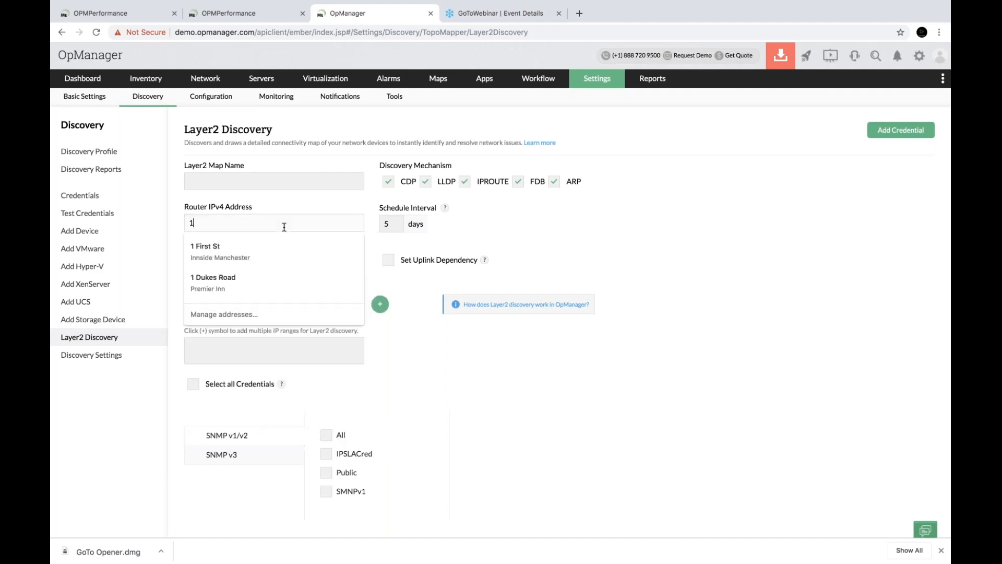
{"action": "type", "text": "92.1"}
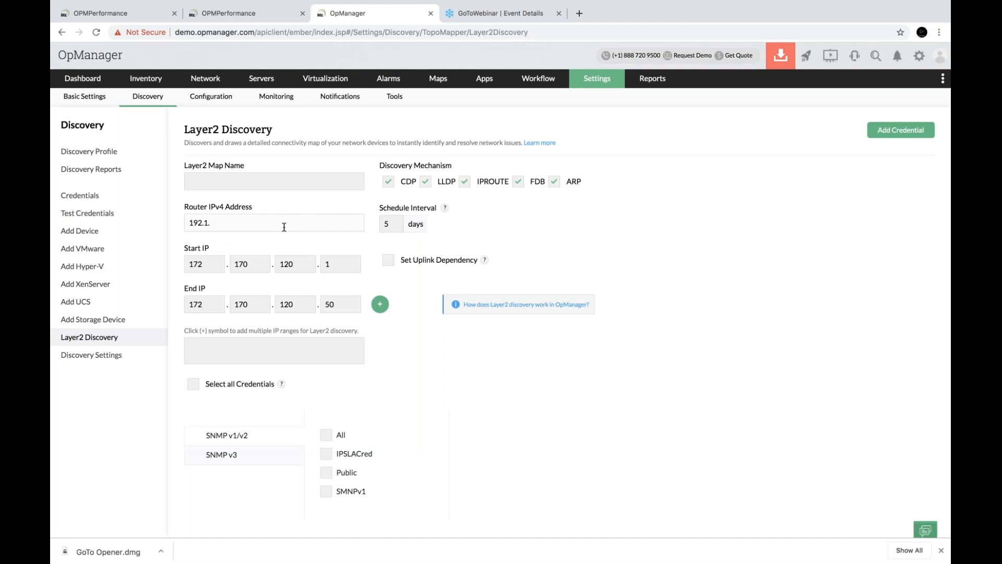
{"action": "type", "text": ".35.1"}
{"action": "left_click", "coordinate": [294, 186]}
{"action": "type", "text": "test"}
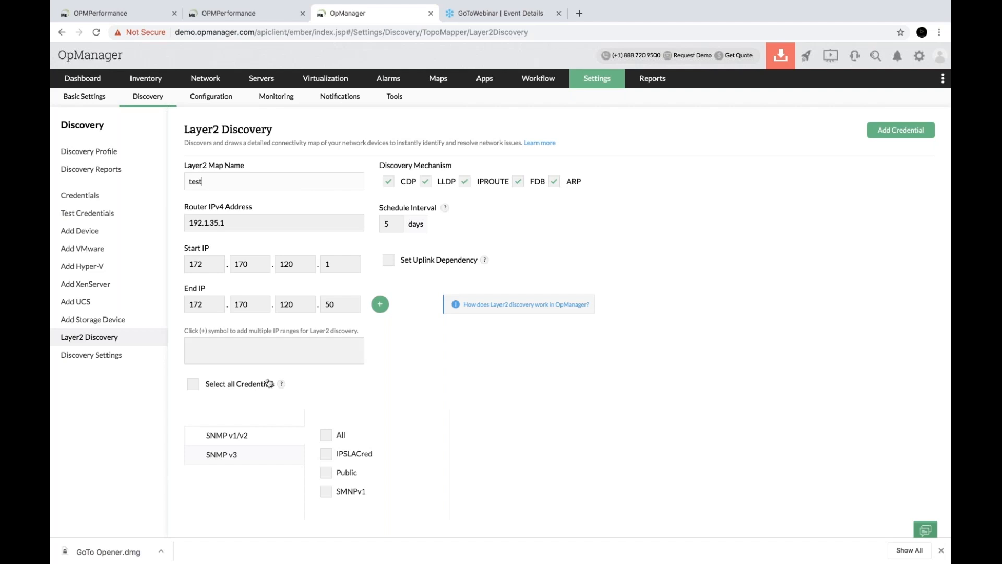
{"action": "left_click", "coordinate": [381, 304]}
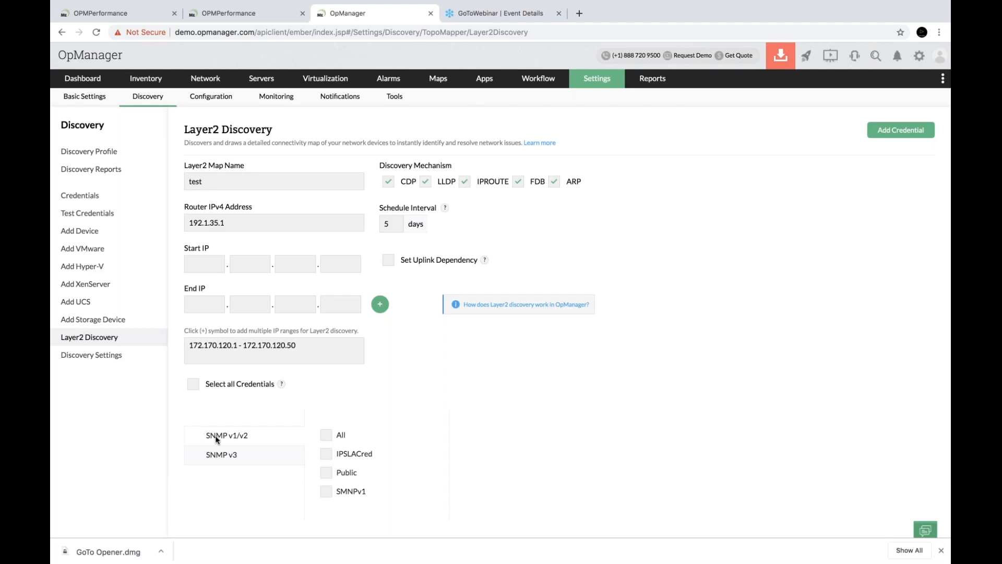
{"action": "left_click", "coordinate": [224, 452]}
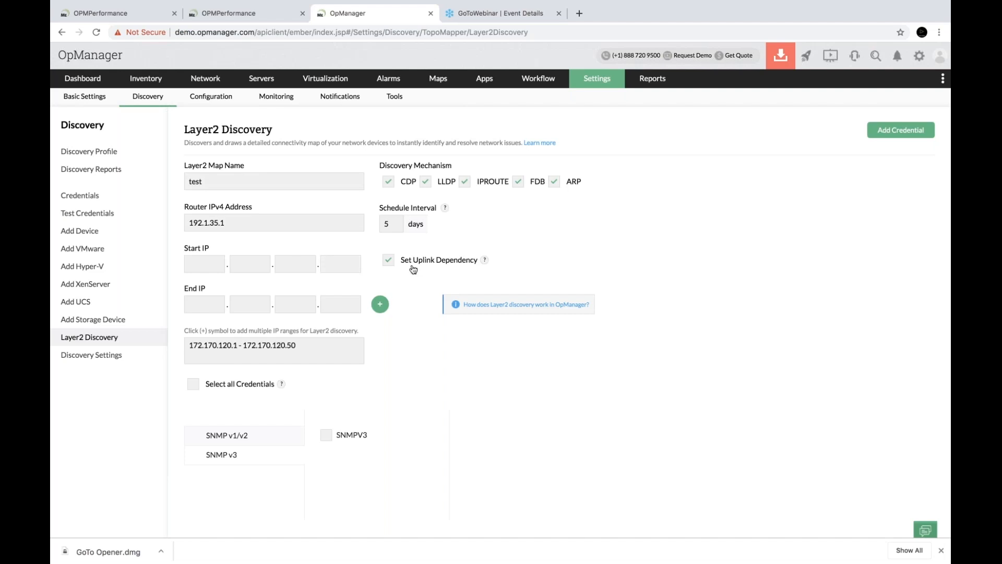
Leave the Layer2 Discovery form for the Settings summary page
{"action": "left_click", "coordinate": [605, 85]}
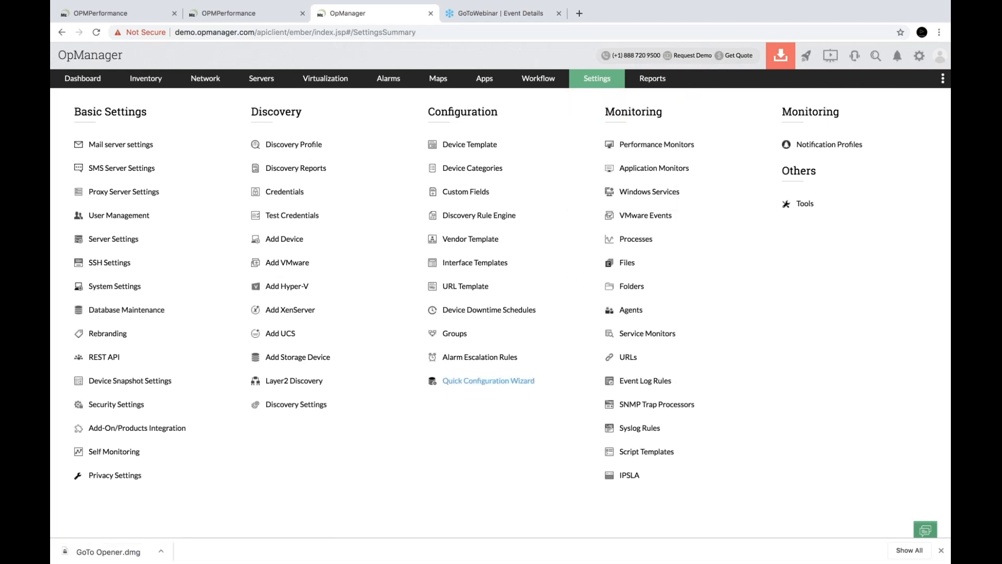
In the Quick Configuration Wizard's Device Dependencies, filter parent devices to the Switch category
{"action": "left_click", "coordinate": [520, 381]}
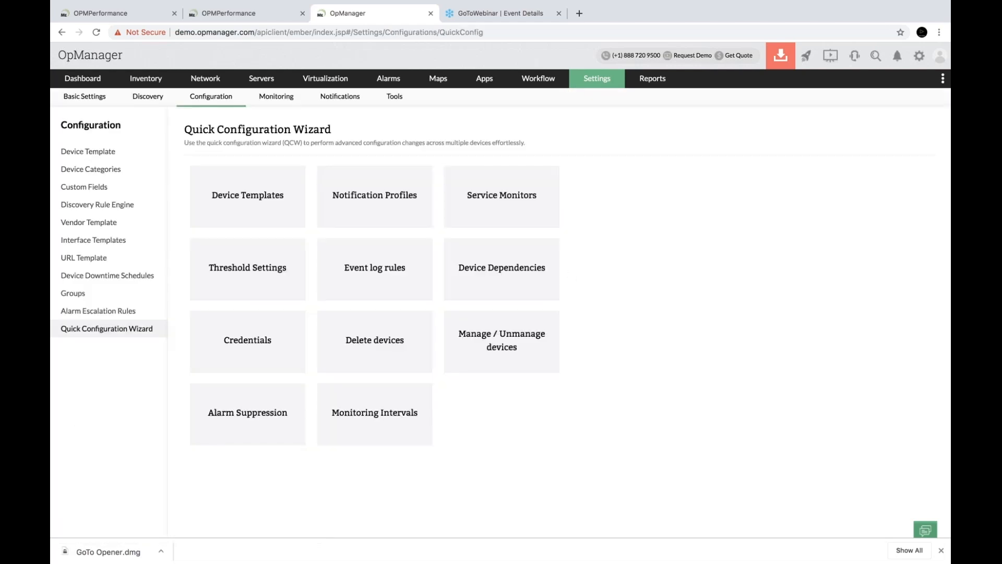
{"action": "left_click", "coordinate": [527, 280]}
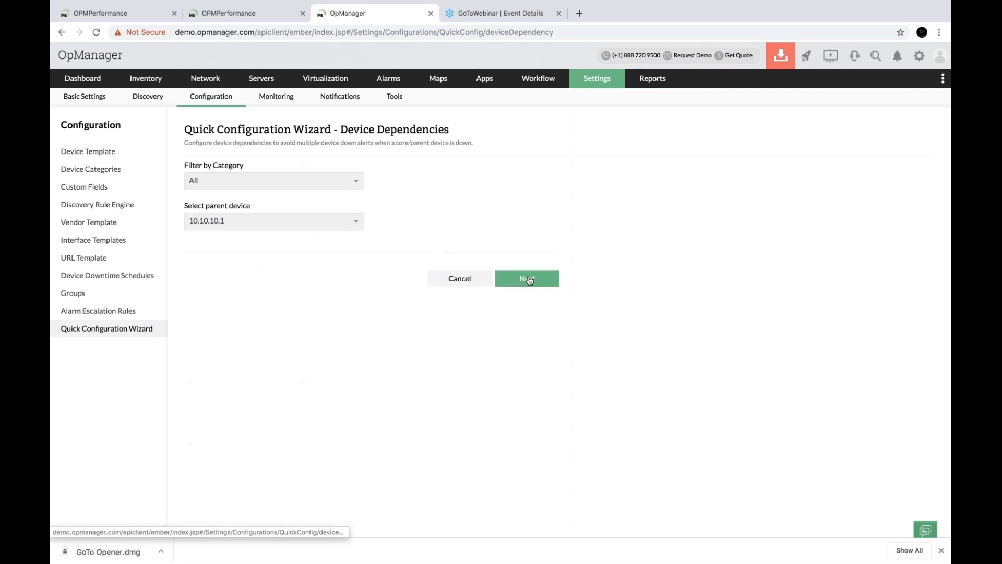
{"action": "left_click", "coordinate": [306, 184]}
{"action": "type", "text": "ser"}
{"action": "key", "text": "BackSpace"}
{"action": "key", "text": "BackSpace"}
{"action": "type", "text": "wi"}
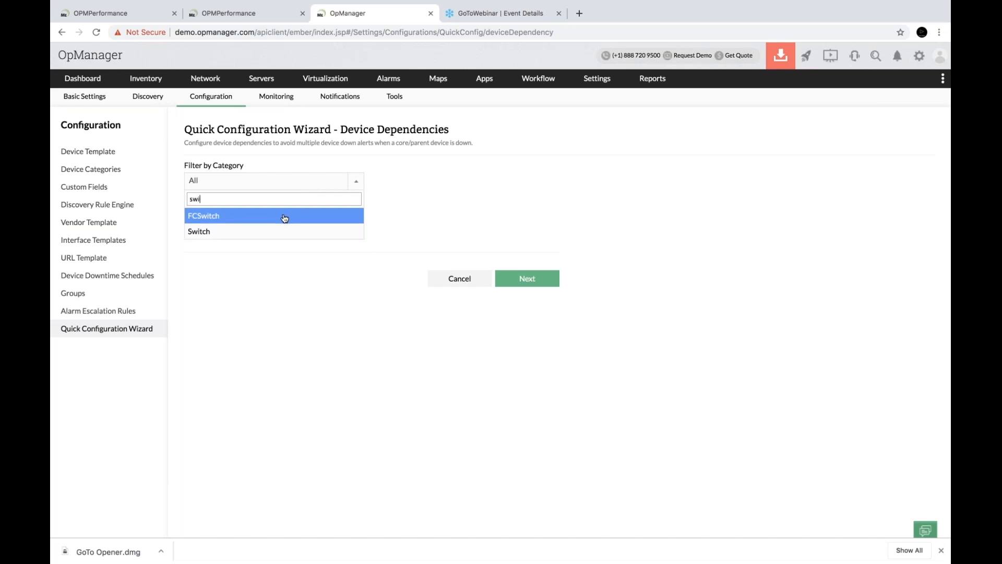
{"action": "left_click", "coordinate": [282, 234]}
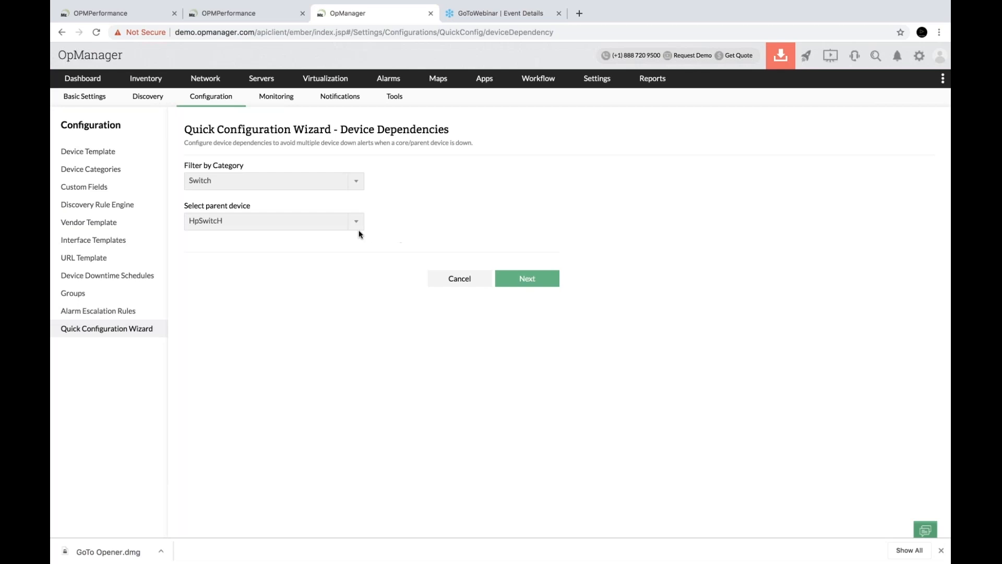
{"action": "left_click", "coordinate": [505, 281]}
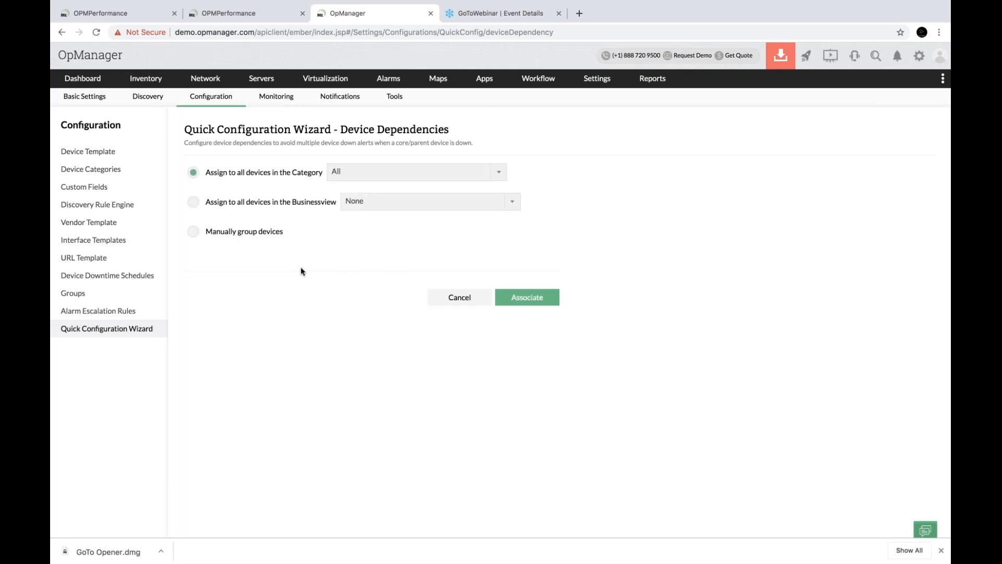
Pick the Server category as dependents, cancel the wizard, and advance the slideshow
{"action": "left_click", "coordinate": [372, 172]}
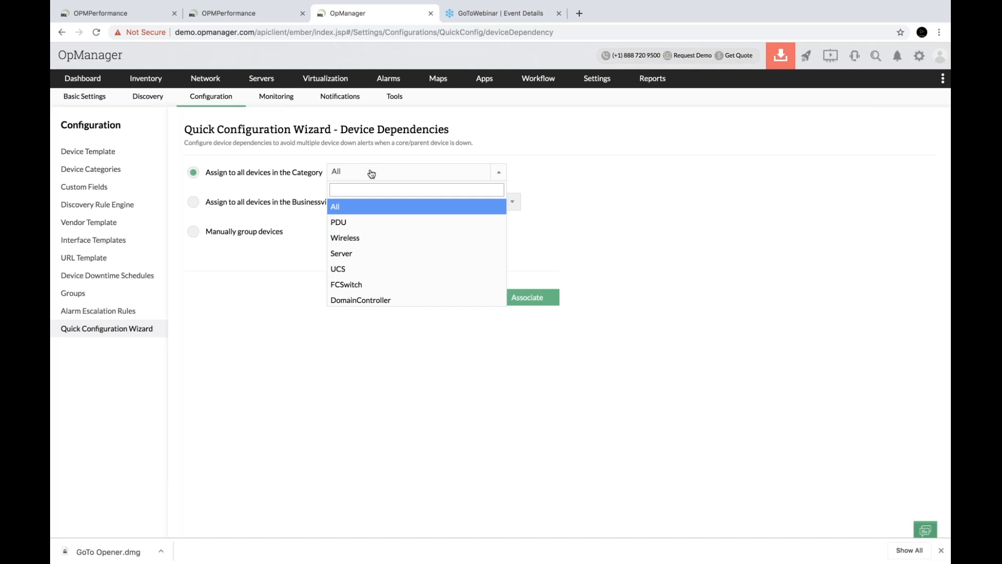
{"action": "left_click", "coordinate": [371, 172]}
{"action": "left_click", "coordinate": [193, 202]}
{"action": "left_click", "coordinate": [203, 229]}
{"action": "left_click", "coordinate": [200, 176]}
{"action": "left_click", "coordinate": [395, 180]}
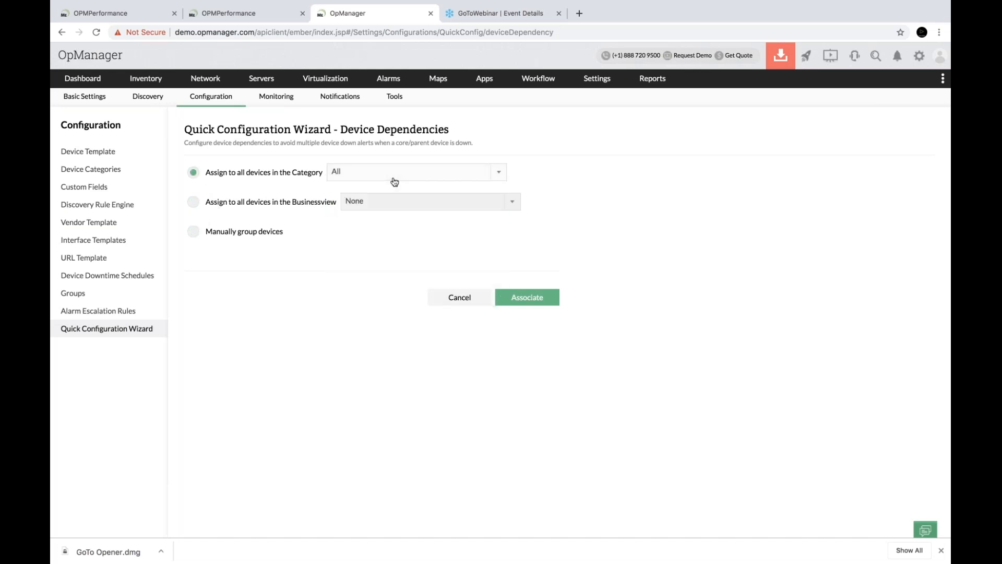
{"action": "left_click", "coordinate": [376, 254]}
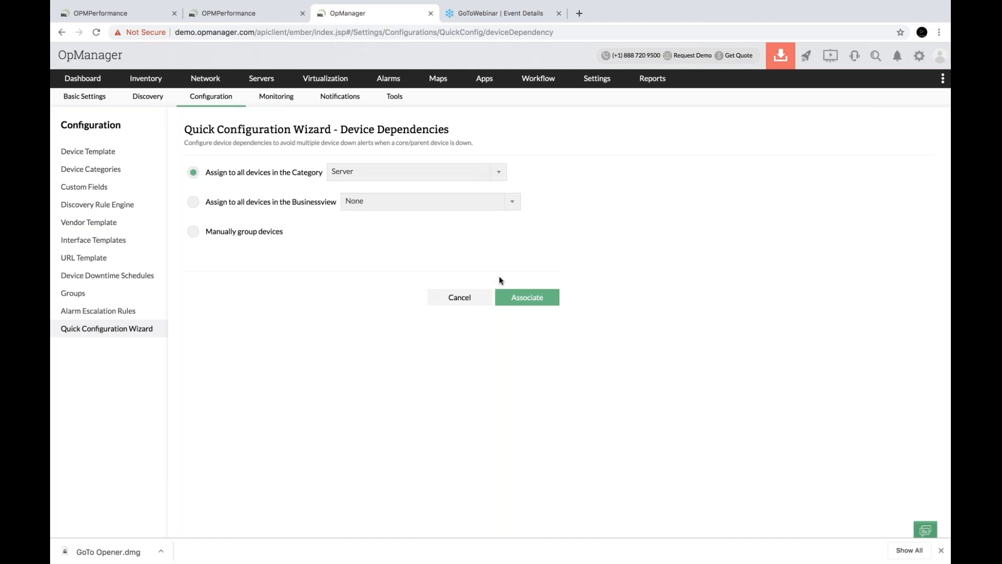
{"action": "left_click", "coordinate": [464, 307]}
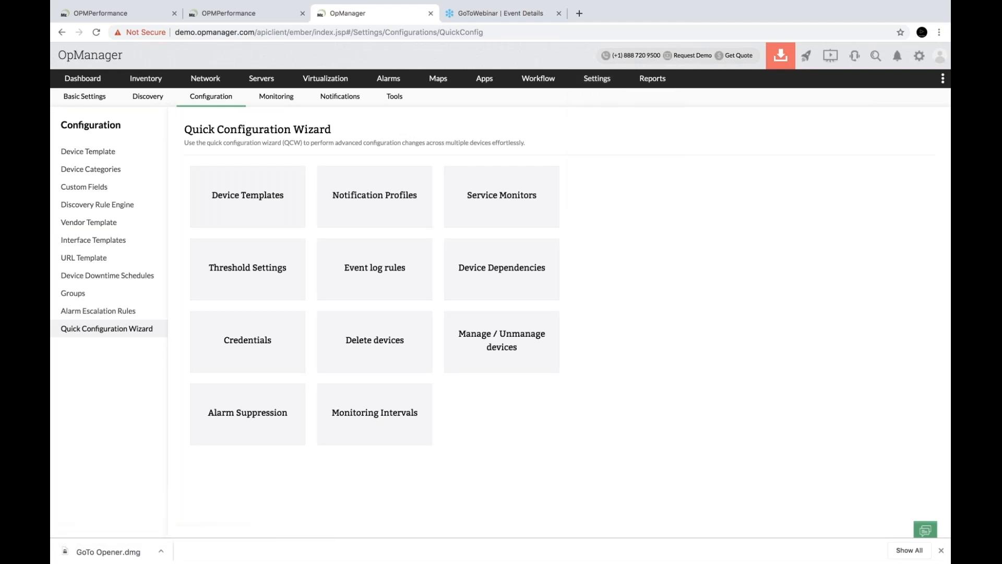
{"action": "key", "text": "ctrl+Right"}
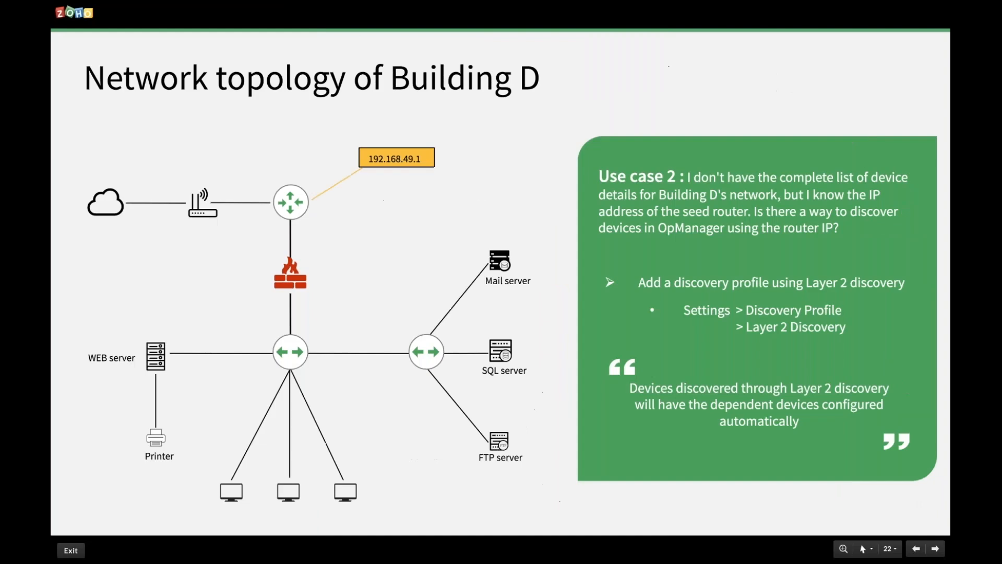
{"action": "key", "text": "Right"}
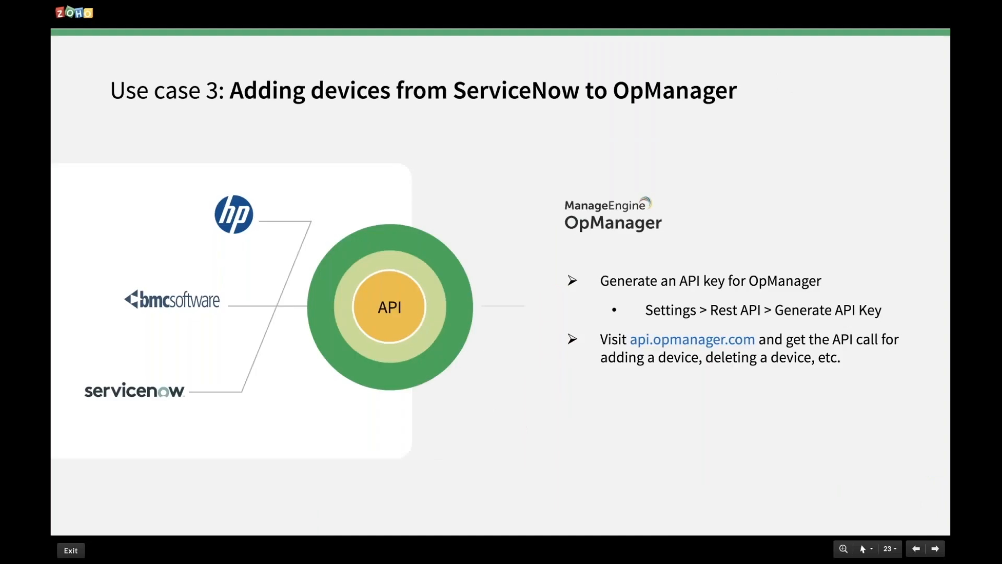
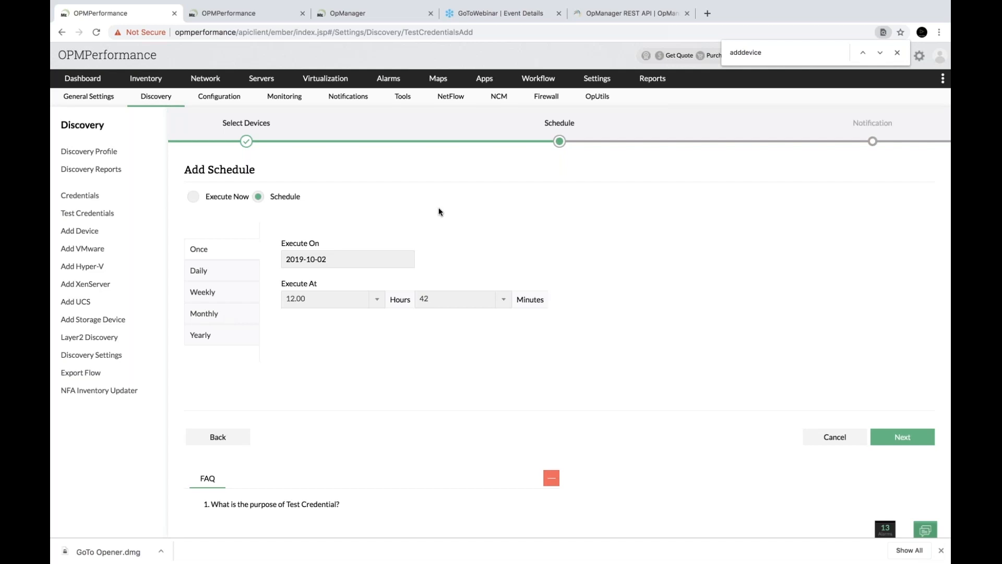
Leave the Top fixes for failure slide for OpManager's Add Schedule page in Chrome
{"action": "key", "text": "ctrl+Right"}
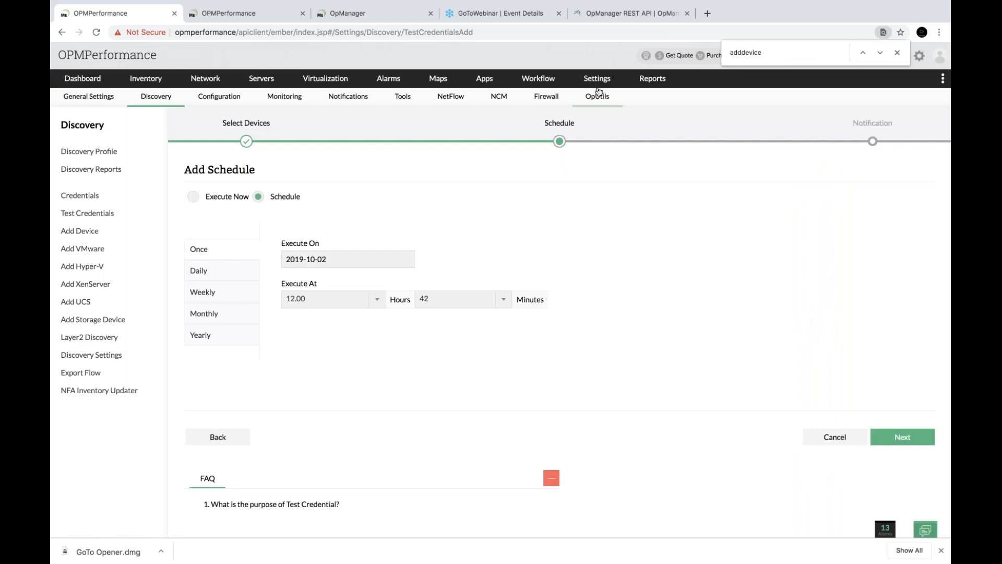
{"action": "mouse_move", "coordinate": [603, 84]}
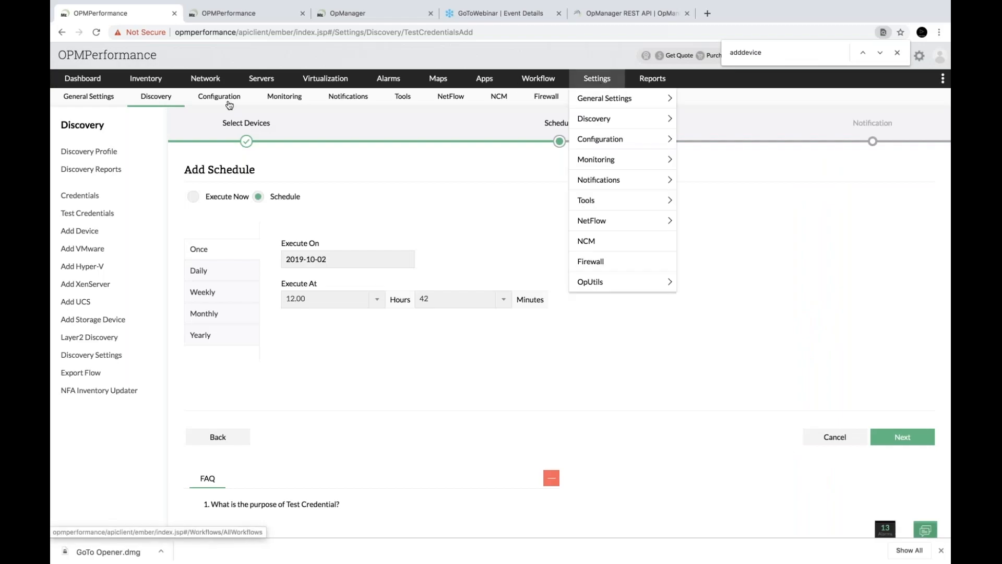
Filter the inventory devices to the Unknown category and open Opm-val3's details
{"action": "left_click", "coordinate": [141, 83]}
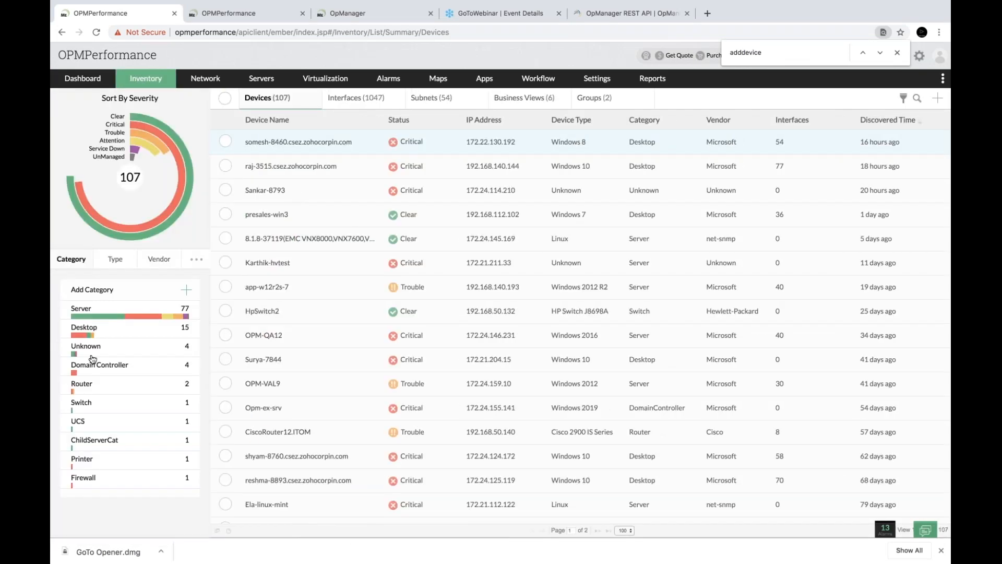
{"action": "left_click", "coordinate": [93, 354]}
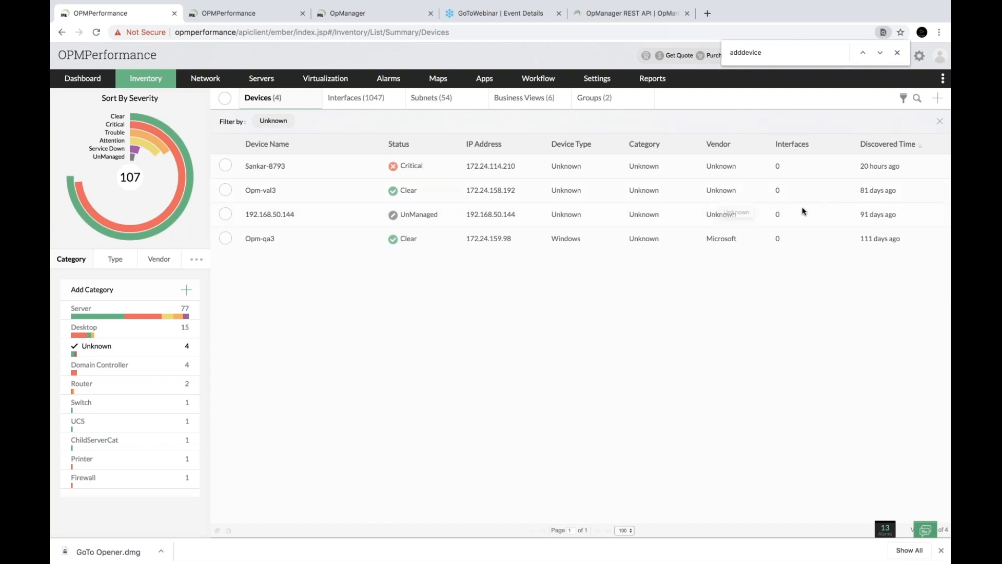
{"action": "left_click", "coordinate": [264, 190]}
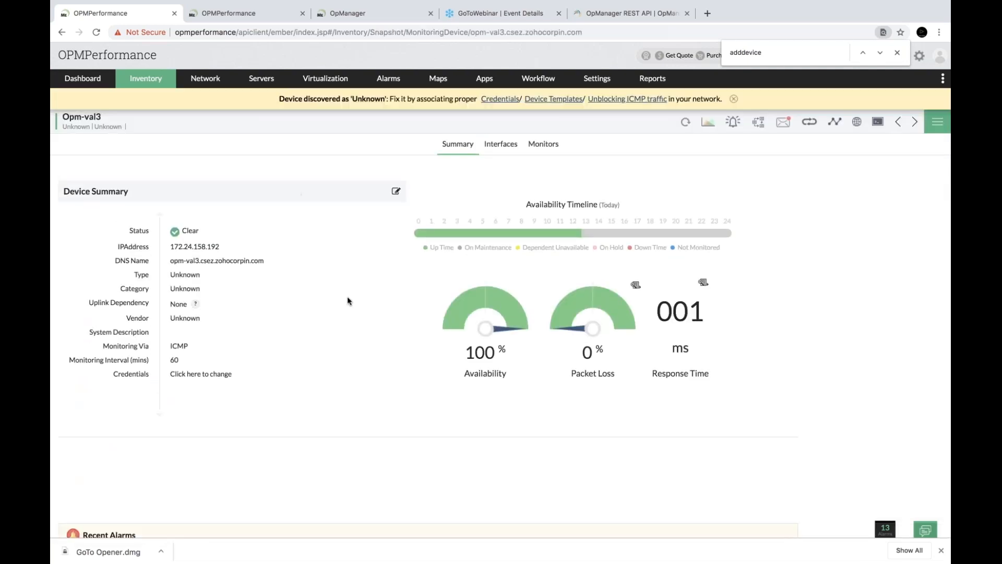
{"action": "scroll", "coordinate": [347, 296], "scroll_direction": "down", "scroll_amount": 3}
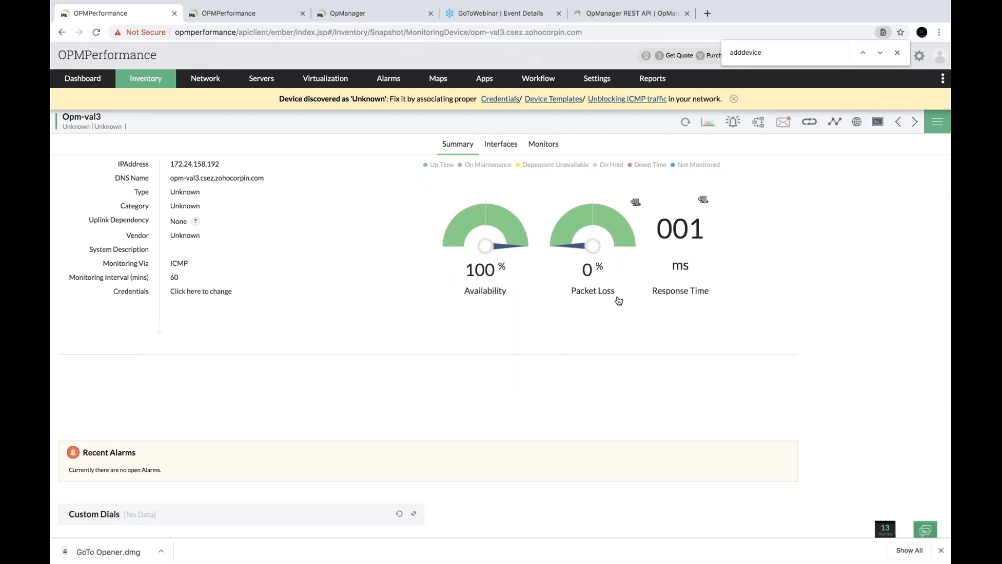
{"action": "scroll", "coordinate": [474, 368], "scroll_direction": "down", "scroll_amount": 5}
{"action": "scroll", "coordinate": [475, 368], "scroll_direction": "up", "scroll_amount": 8}
Check Opm-val3's Interfaces, Monitors and Summary tabs, then switch to the slideshow
{"action": "left_click", "coordinate": [514, 154]}
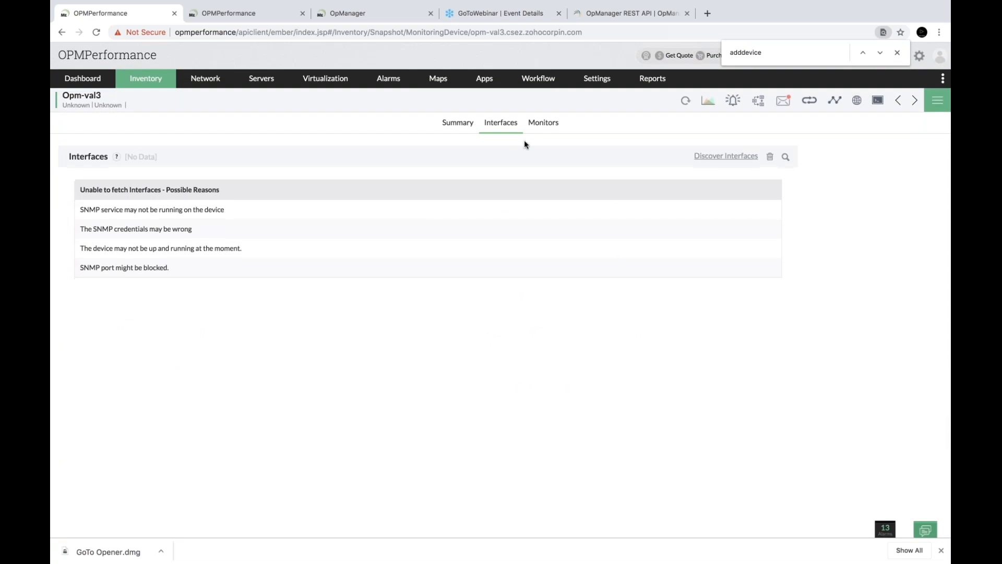
{"action": "left_click", "coordinate": [544, 123]}
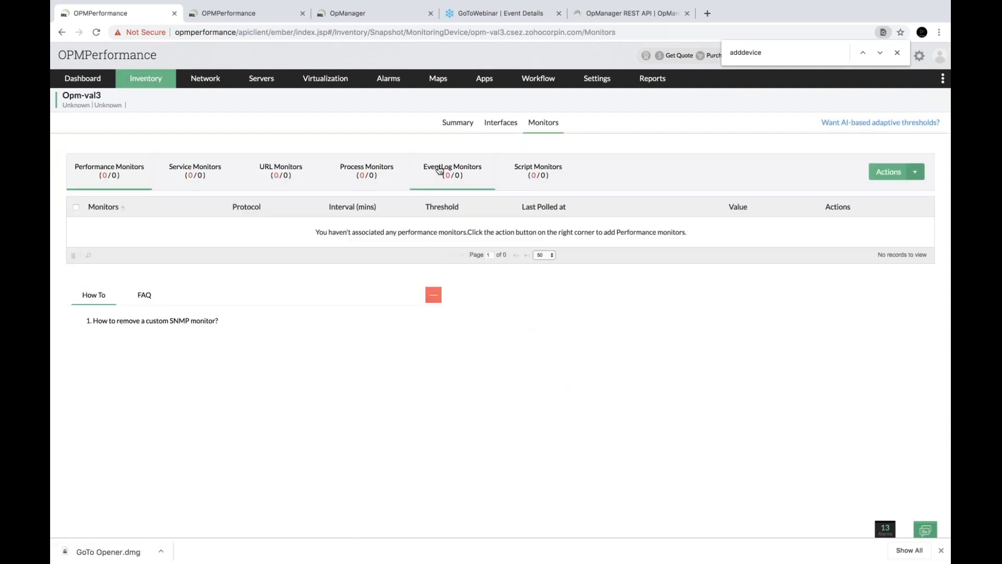
{"action": "left_click", "coordinate": [457, 130]}
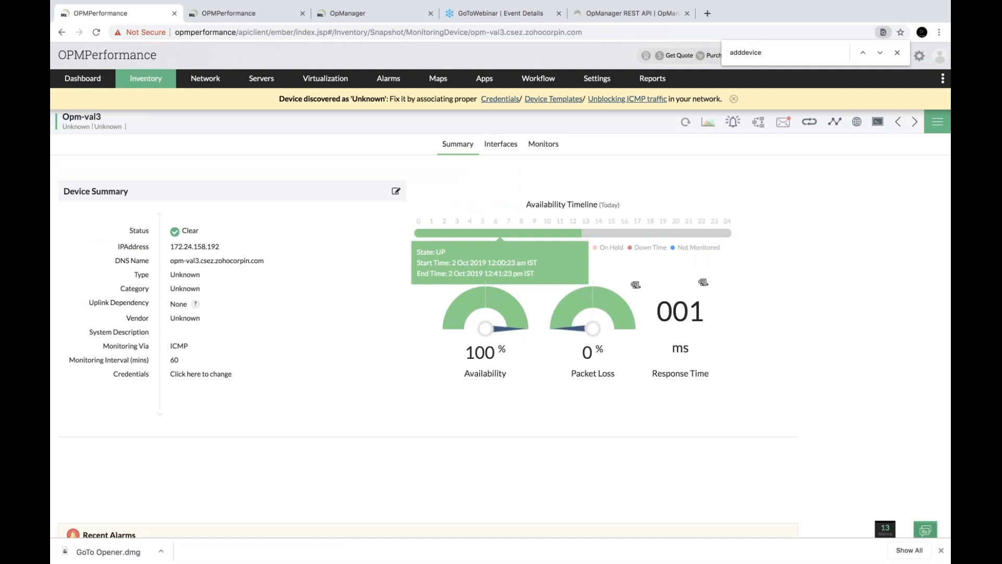
{"action": "key", "text": "ctrl+Left"}
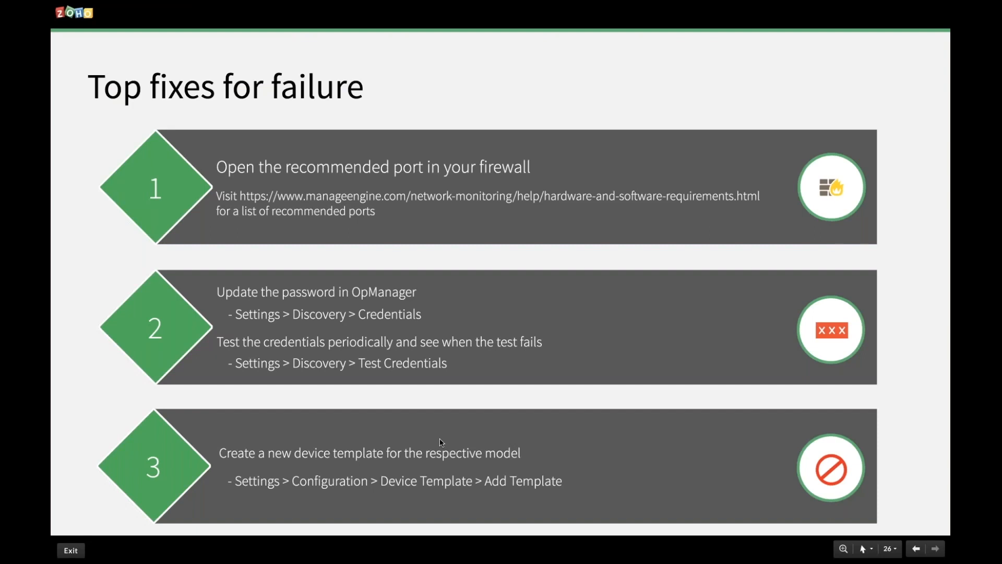
Swipe from the Zoho Show slide back to Opm-val3's summary page in Chrome
{"action": "key", "text": "ctrl+Left"}
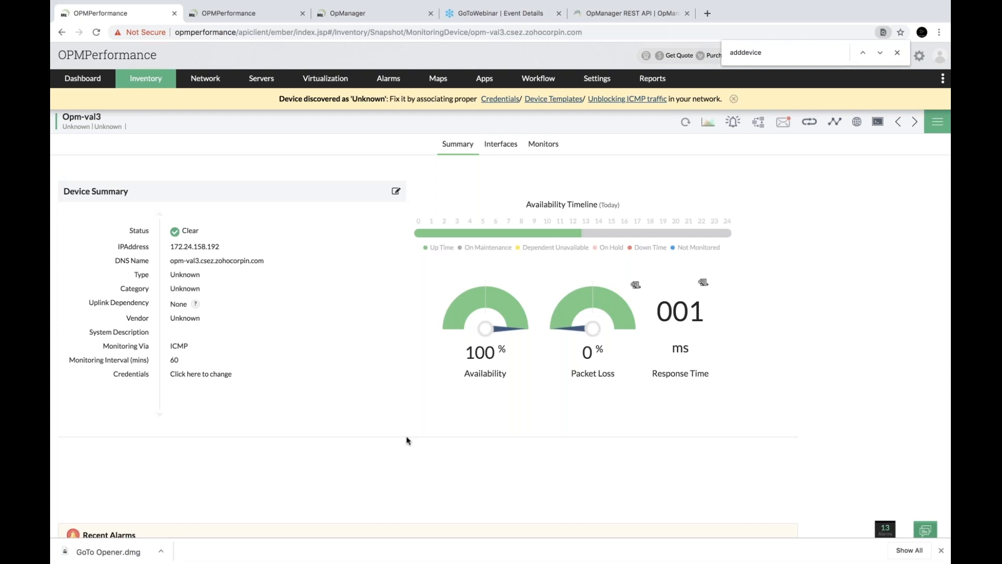
Start a new device template from Settings' device templates and name it 'new model'
{"action": "left_click", "coordinate": [603, 85]}
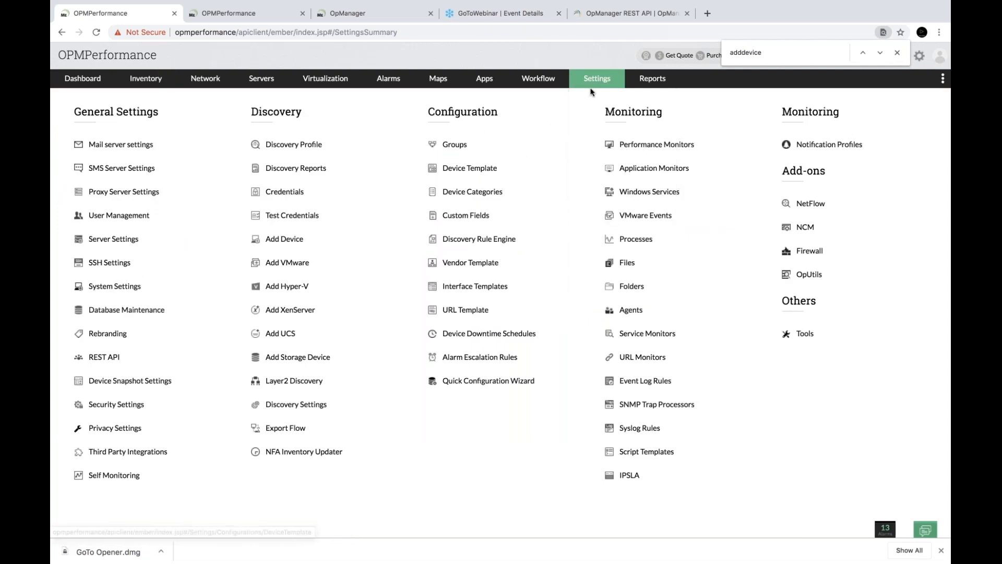
{"action": "left_click", "coordinate": [483, 168]}
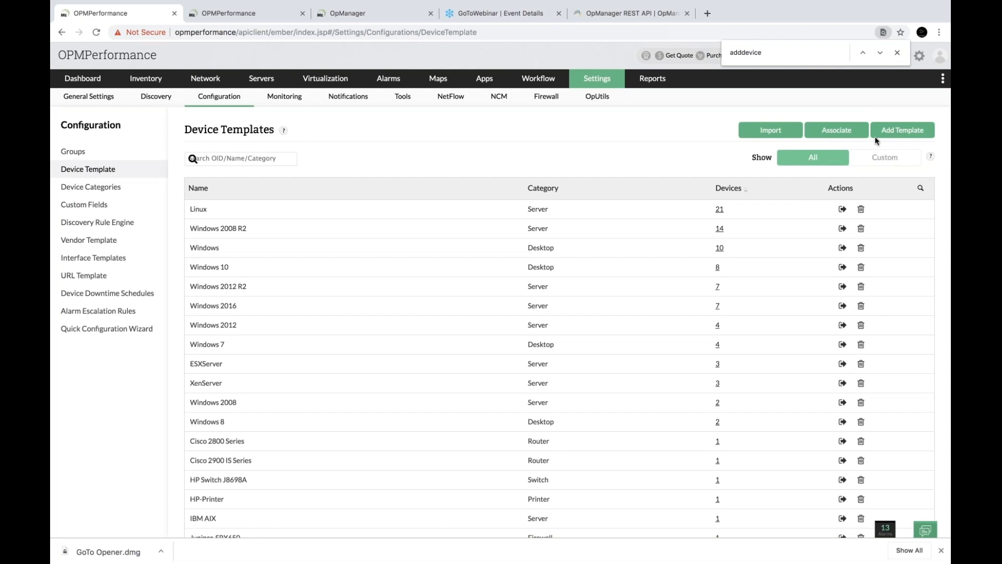
{"action": "left_click", "coordinate": [889, 134]}
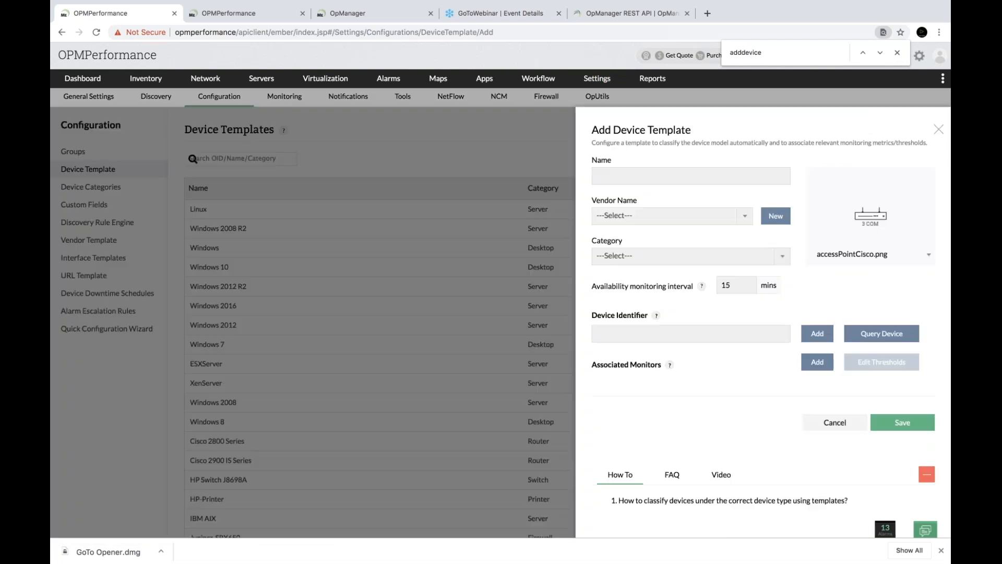
{"action": "left_click", "coordinate": [667, 178]}
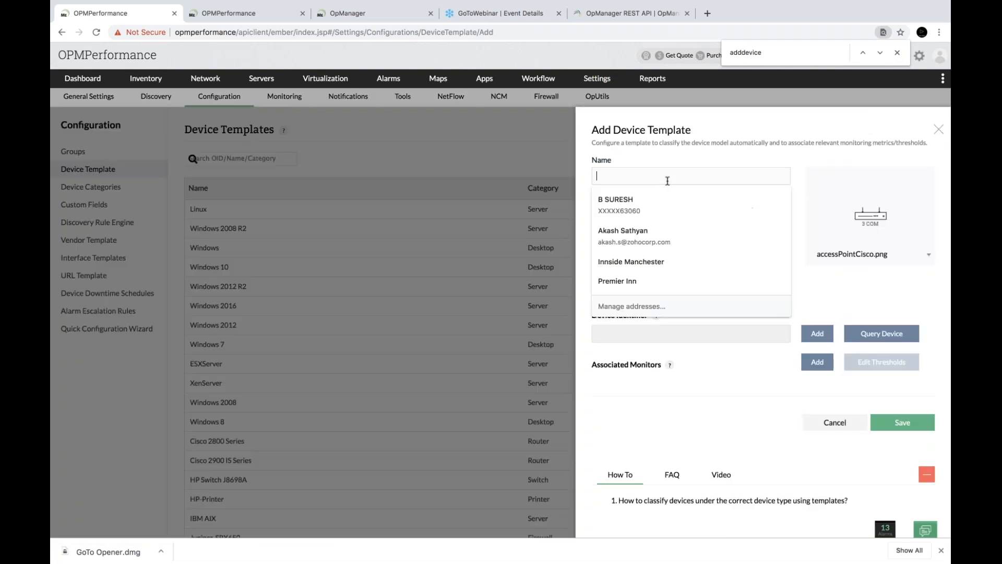
{"action": "type", "text": "new model"}
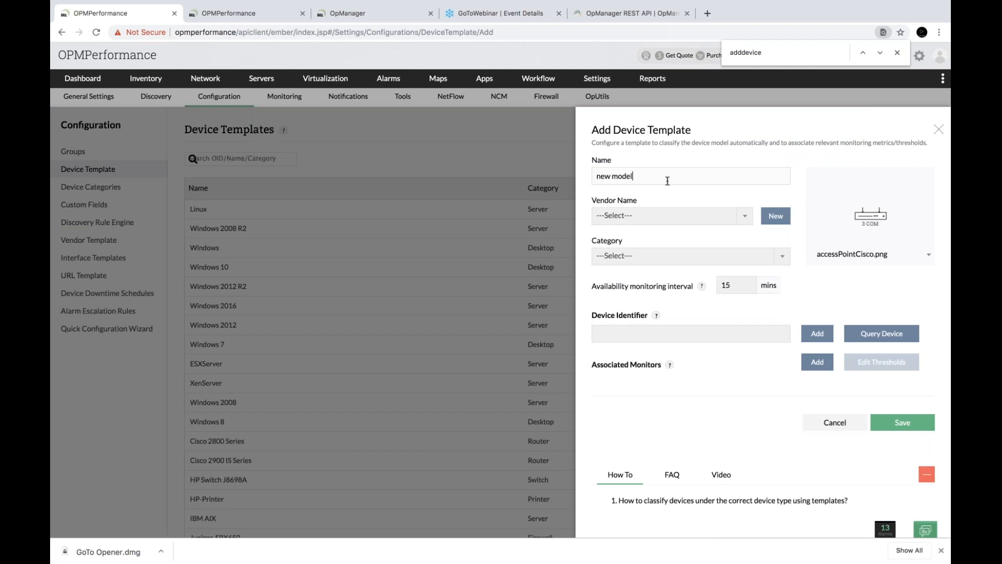
Abandon adding a new vendor and set the template's vendor to 3Com
{"action": "left_click", "coordinate": [662, 218]}
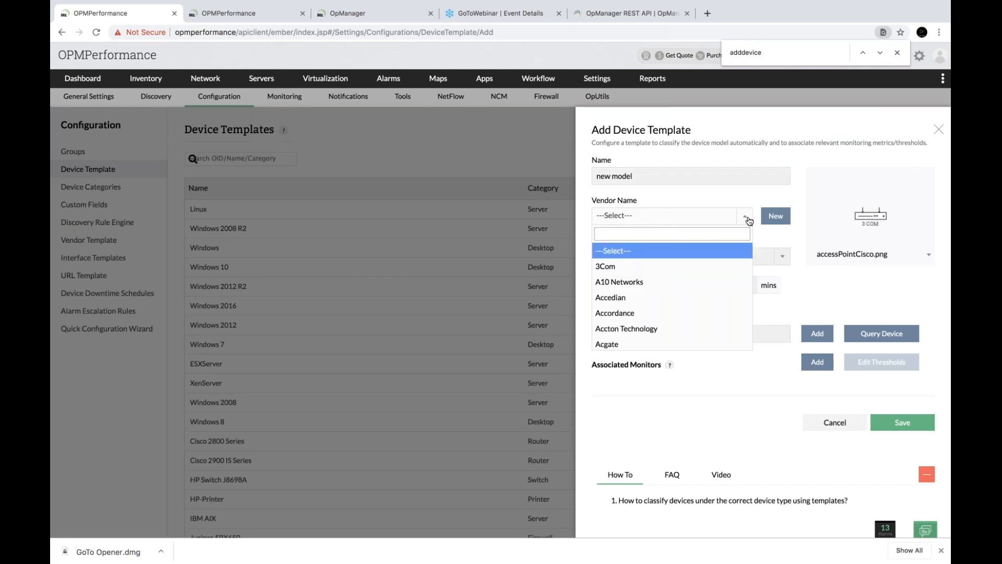
{"action": "left_click", "coordinate": [768, 217]}
{"action": "left_click", "coordinate": [670, 218]}
{"action": "type", "text": "mnew"}
{"action": "key", "text": "BackSpace"}
{"action": "key", "text": "BackSpace"}
{"action": "key", "text": "BackSpace"}
{"action": "key", "text": "BackSpace"}
{"action": "type", "text": "new"}
{"action": "key", "text": "BackSpace"}
{"action": "key", "text": "BackSpace"}
{"action": "key", "text": "BackSpace"}
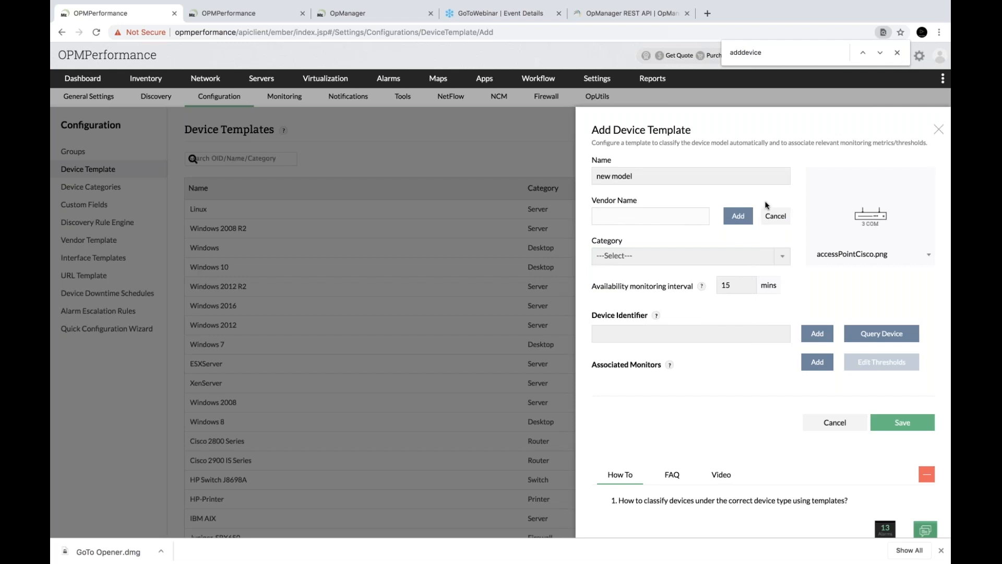
{"action": "left_click", "coordinate": [774, 215]}
{"action": "left_click", "coordinate": [676, 218]}
{"action": "left_click", "coordinate": [674, 262]}
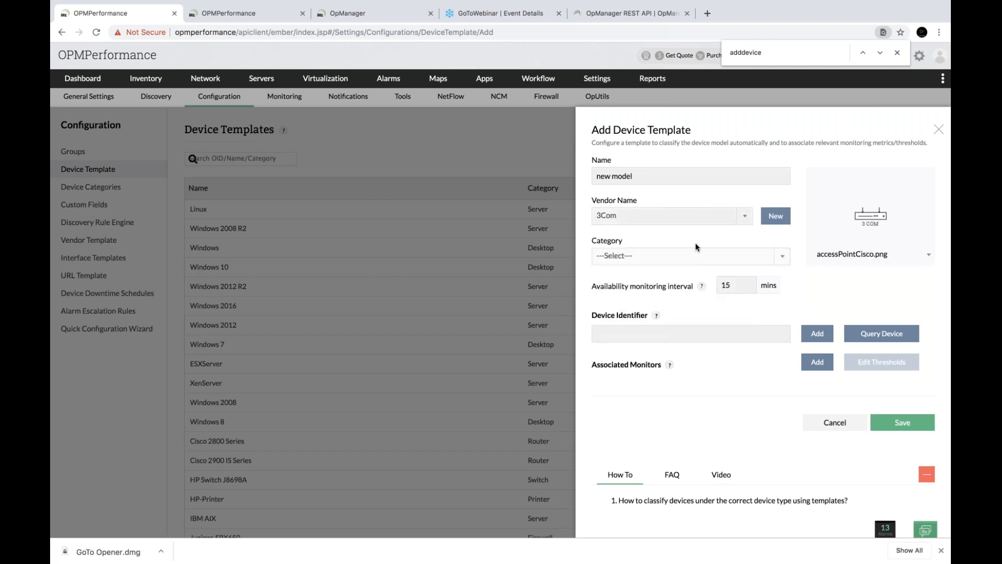
Set the template's category to Server
{"action": "left_click", "coordinate": [636, 257]}
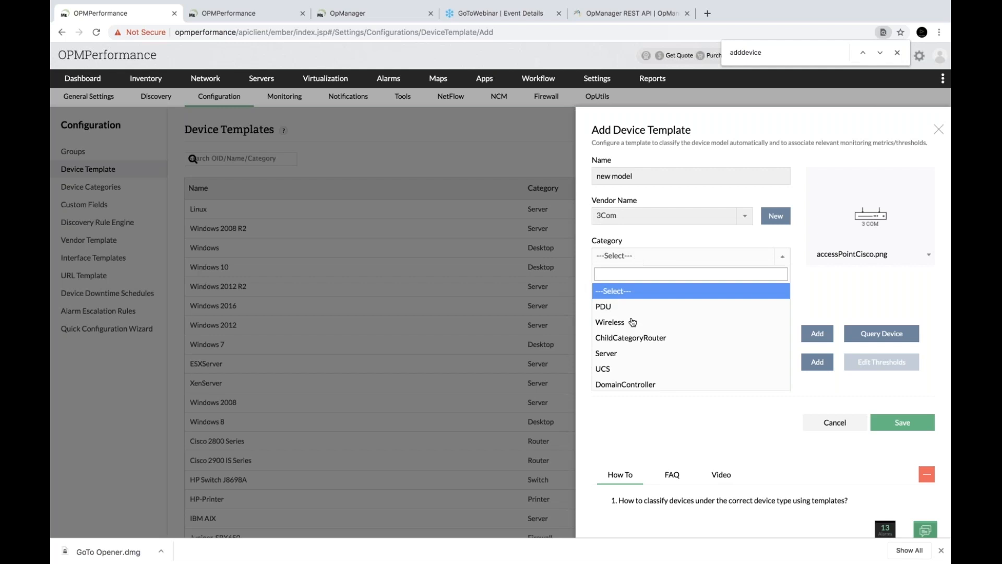
{"action": "type", "text": "ser"}
{"action": "left_click", "coordinate": [627, 296]}
{"action": "left_click", "coordinate": [675, 332]}
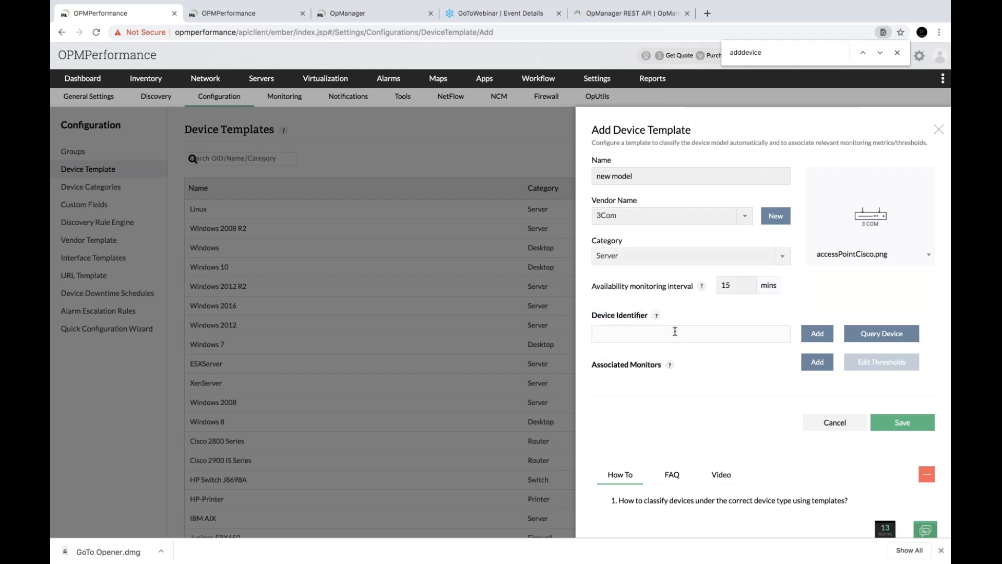
{"action": "scroll", "coordinate": [675, 331], "scroll_direction": "down", "scroll_amount": 1}
Query device 172.21.11.45 for its identifier using the Public SNMP credential
{"action": "left_click", "coordinate": [870, 291]}
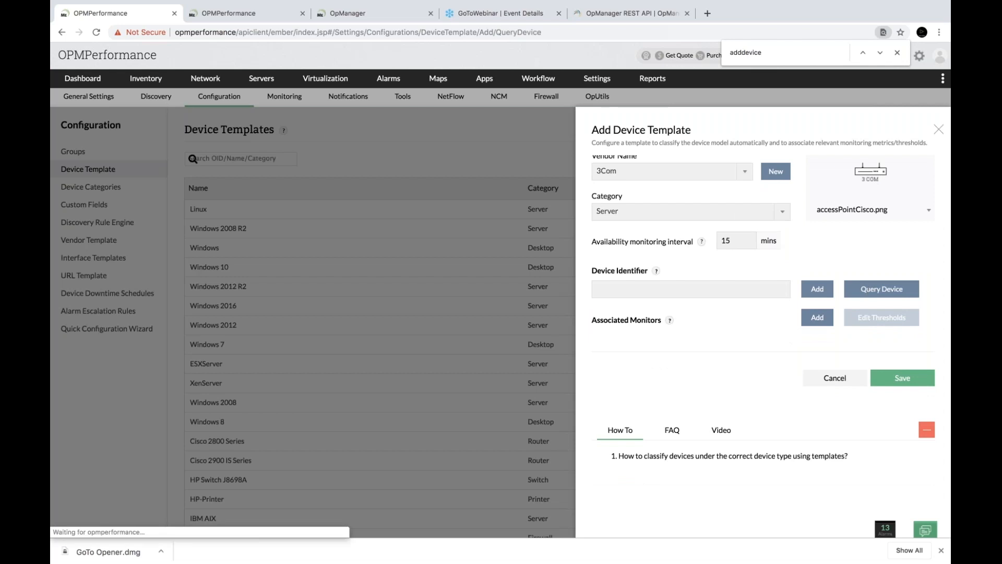
{"action": "left_click", "coordinate": [705, 188]}
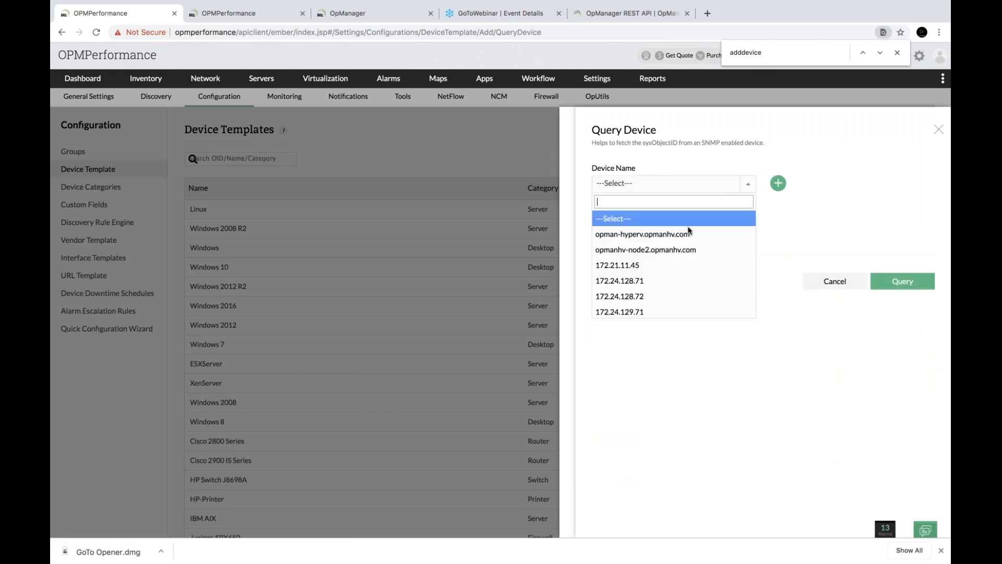
{"action": "left_click", "coordinate": [660, 265]}
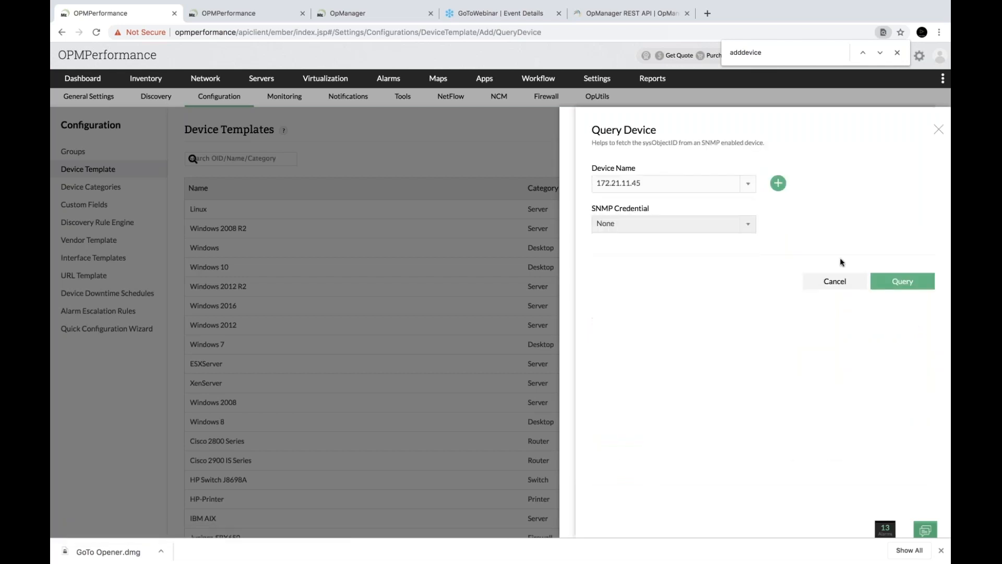
{"action": "left_click", "coordinate": [671, 224]}
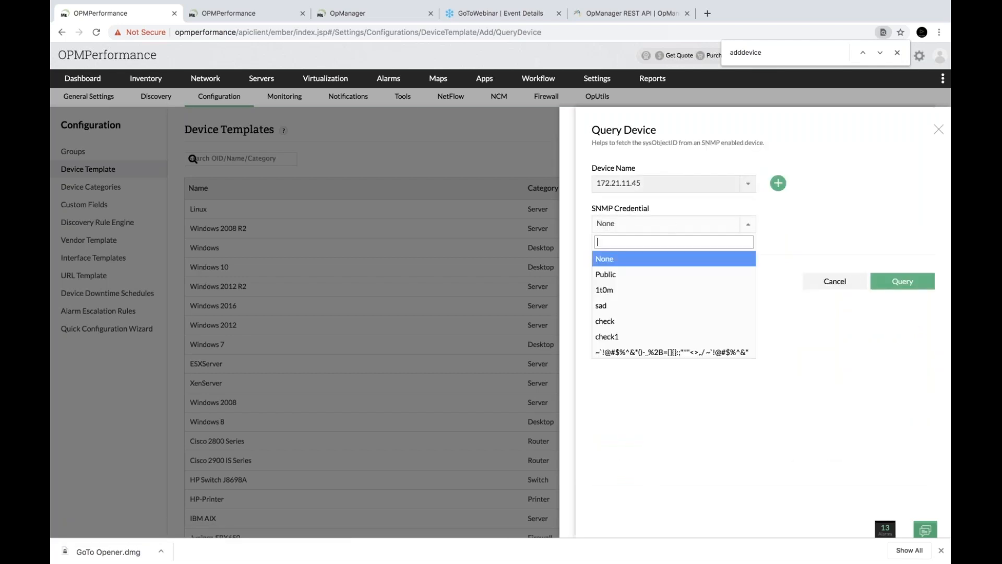
{"action": "left_click", "coordinate": [653, 282]}
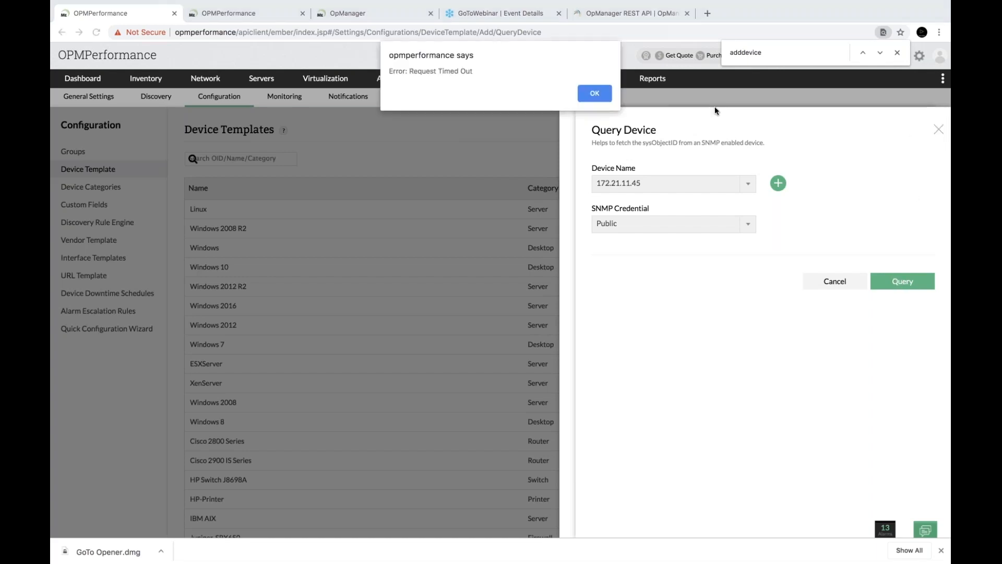
Dismiss the request-timed-out error, closing the in-page search along the way
{"action": "left_click", "coordinate": [606, 93]}
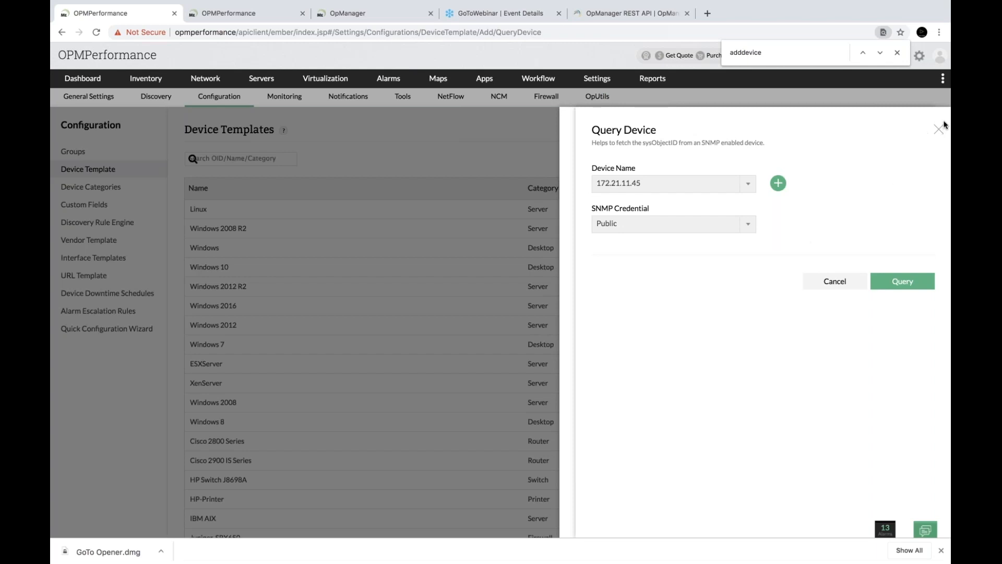
{"action": "left_click", "coordinate": [897, 52]}
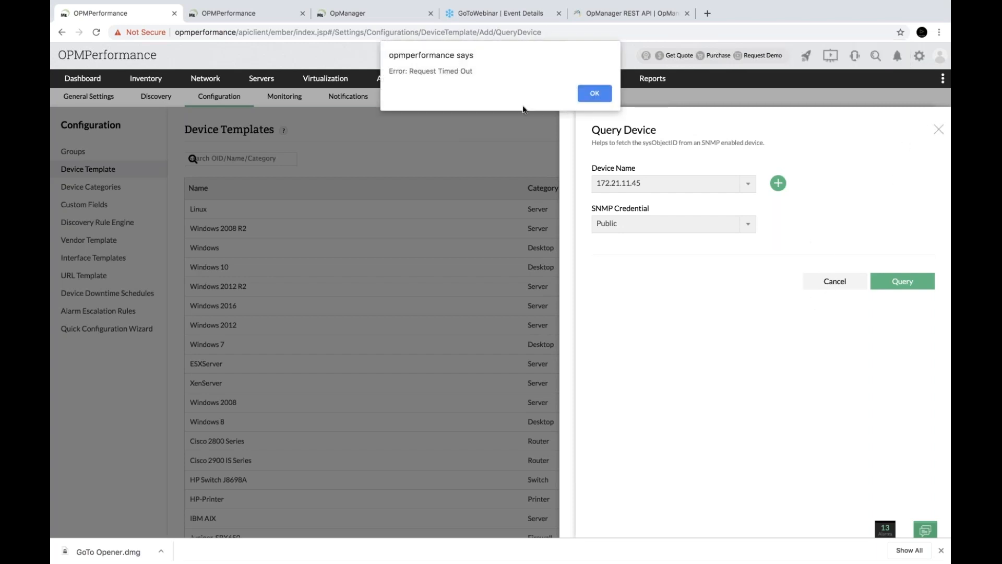
{"action": "left_click", "coordinate": [595, 93]}
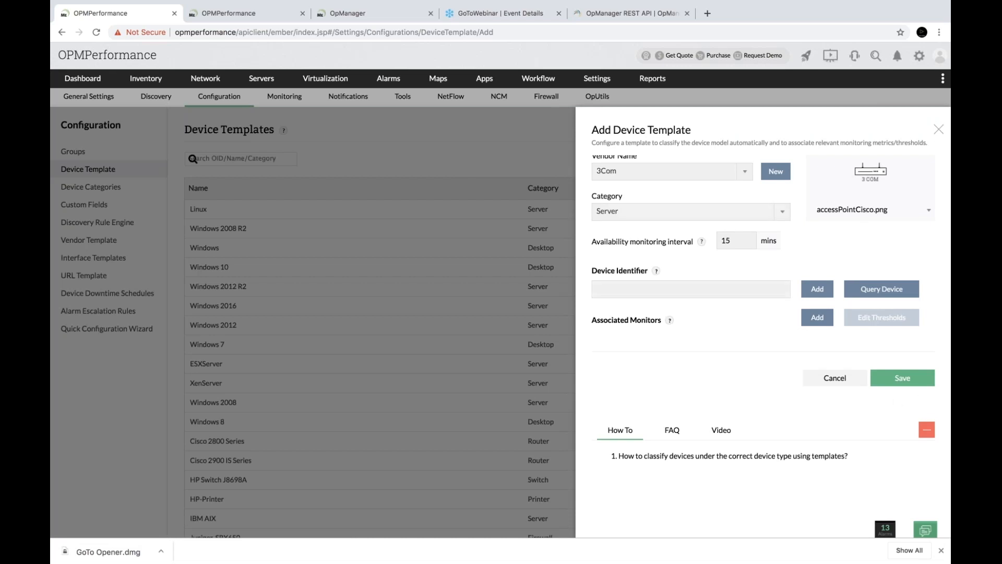
Close the 'new model' template form without saving
{"action": "scroll", "coordinate": [702, 241], "scroll_direction": "up", "scroll_amount": 2}
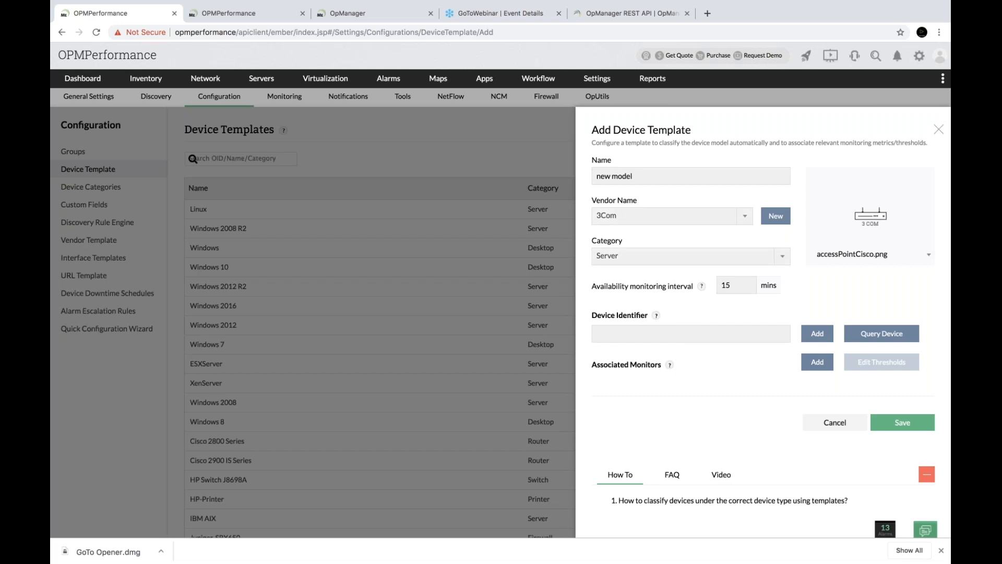
{"action": "scroll", "coordinate": [647, 256], "scroll_direction": "down", "scroll_amount": 3}
{"action": "scroll", "coordinate": [873, 309], "scroll_direction": "down", "scroll_amount": 1}
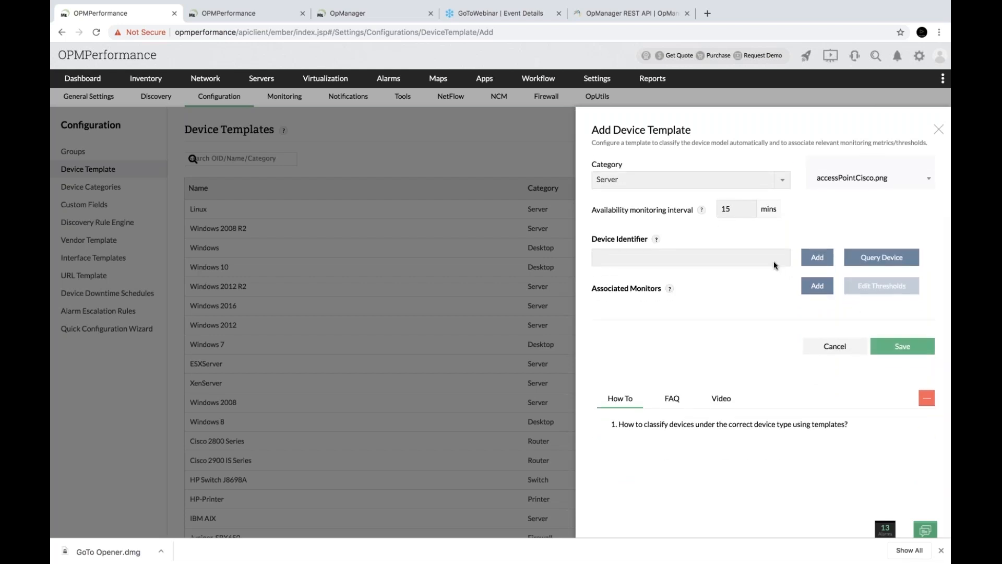
{"action": "left_click", "coordinate": [939, 129]}
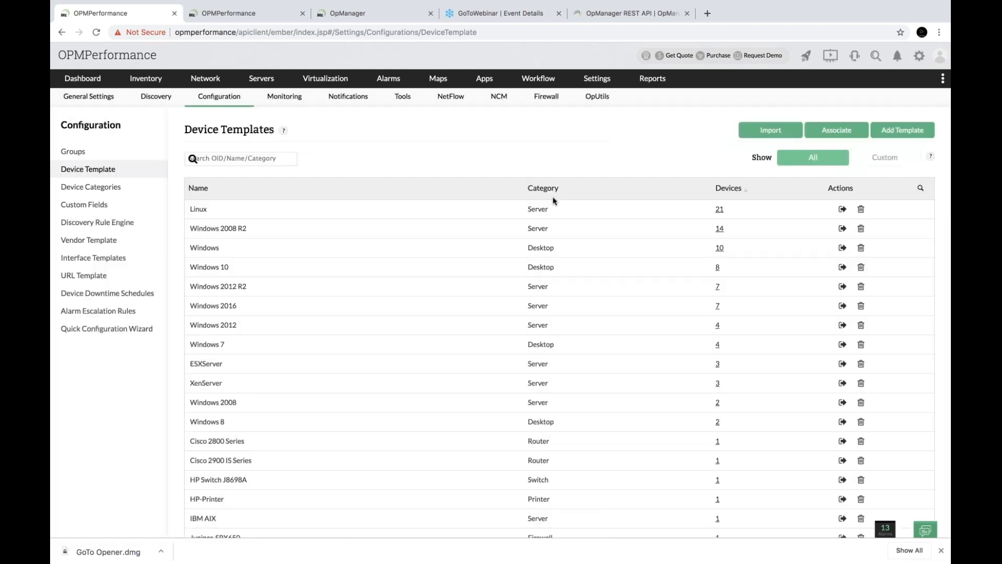
Review the Linux template's identifiers and monitors, then return to the failure-fixes slide
{"action": "left_click", "coordinate": [242, 215]}
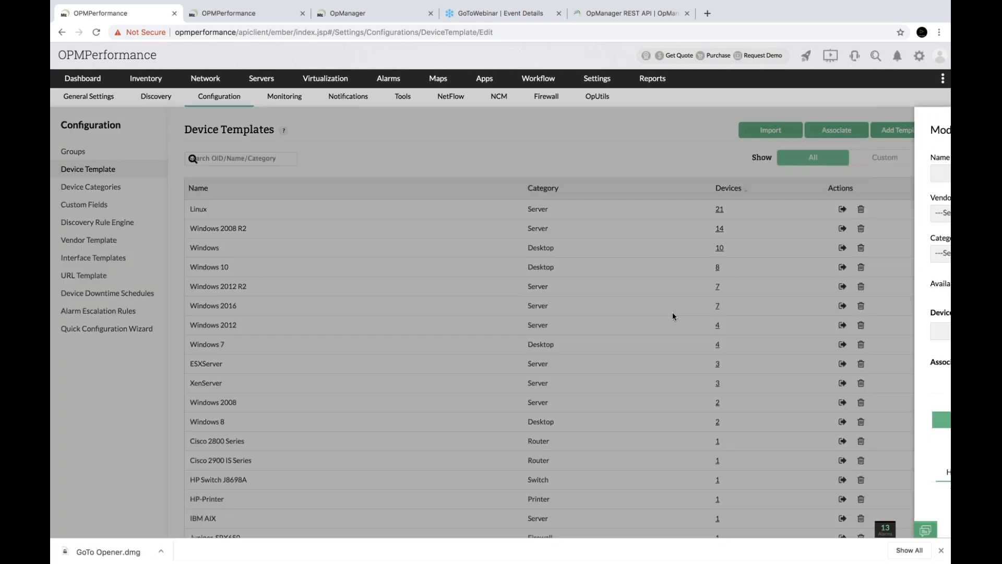
{"action": "scroll", "coordinate": [656, 312], "scroll_direction": "down", "scroll_amount": 2}
{"action": "scroll", "coordinate": [703, 292], "scroll_direction": "down", "scroll_amount": 1}
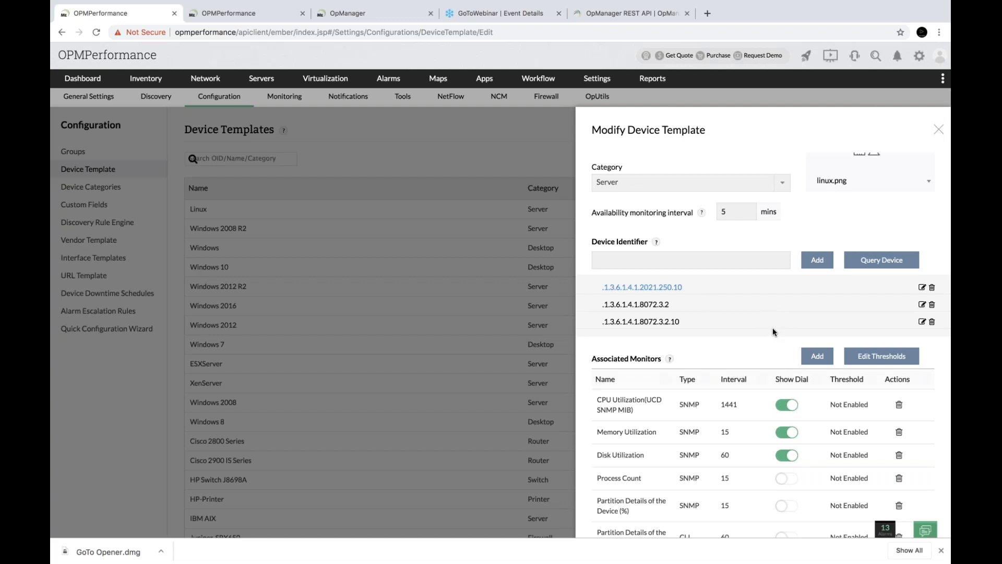
{"action": "scroll", "coordinate": [773, 327], "scroll_direction": "up", "scroll_amount": 3}
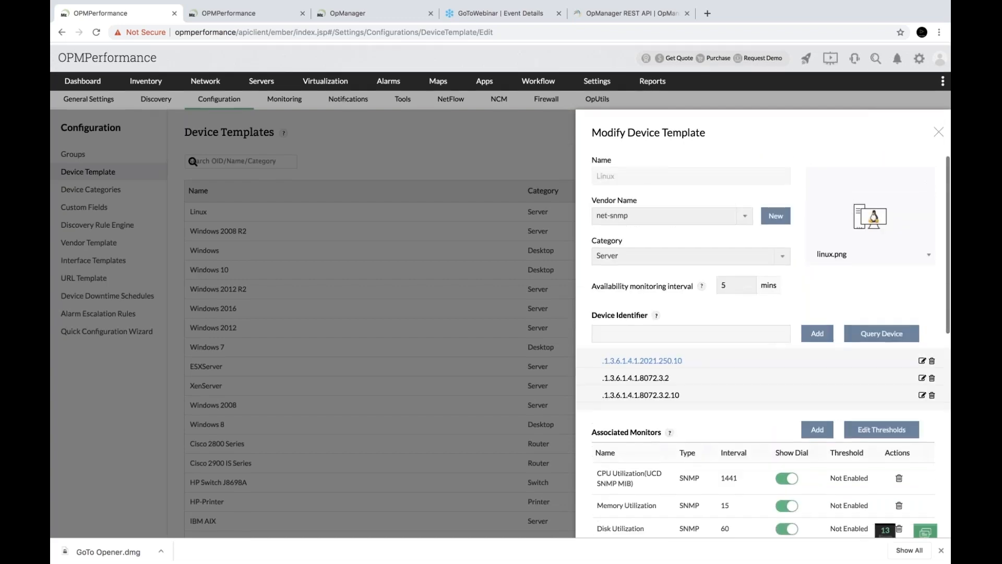
{"action": "scroll", "coordinate": [687, 291], "scroll_direction": "down", "scroll_amount": 5}
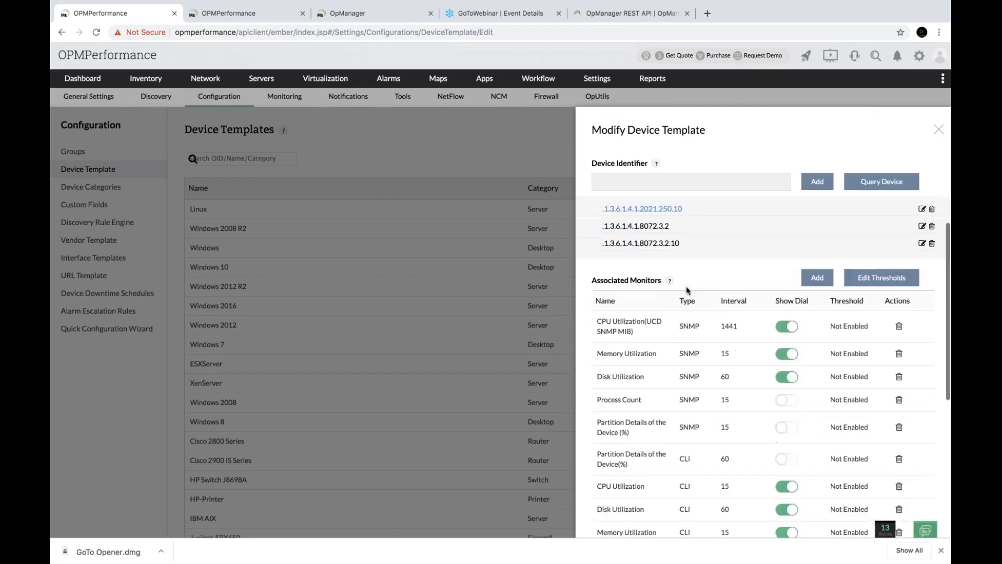
{"action": "scroll", "coordinate": [687, 291], "scroll_direction": "down", "scroll_amount": 3}
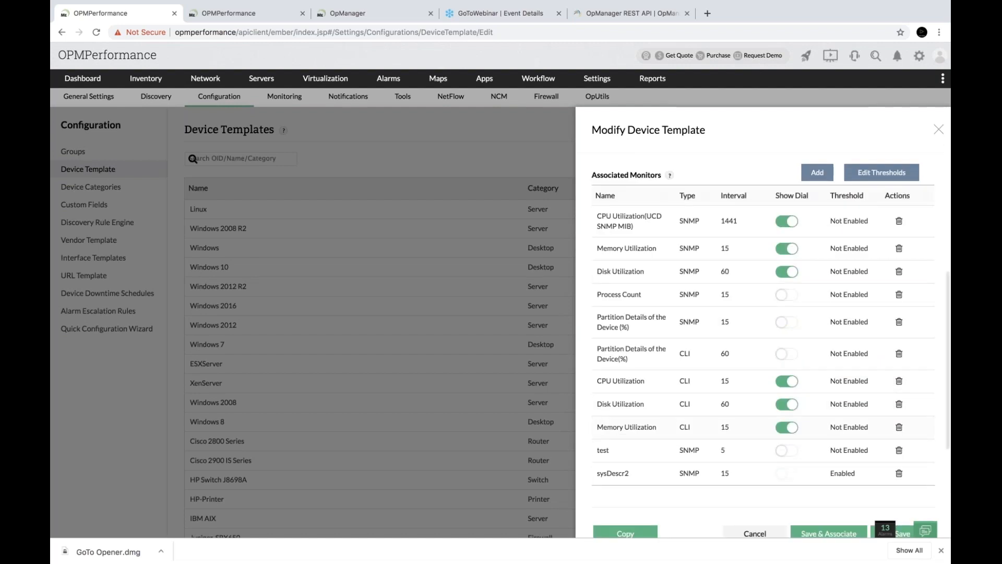
{"action": "scroll", "coordinate": [752, 360], "scroll_direction": "down", "scroll_amount": 2}
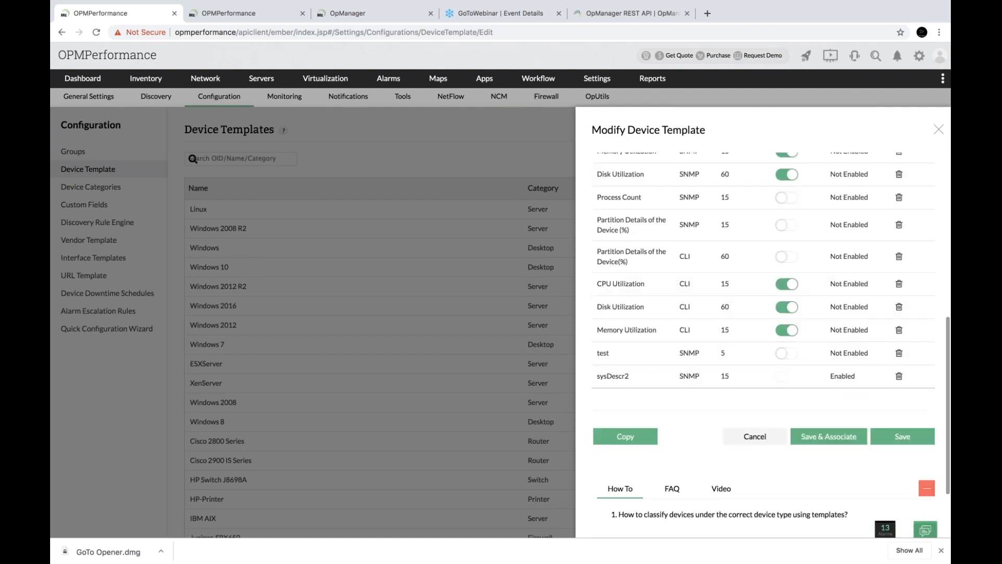
{"action": "left_click", "coordinate": [938, 129]}
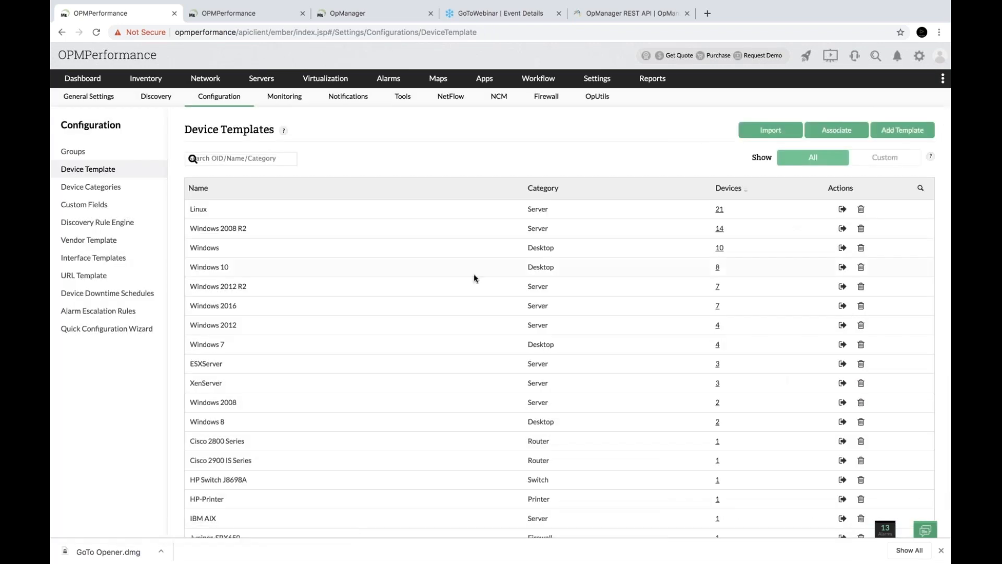
{"action": "key", "text": "ctrl+Right"}
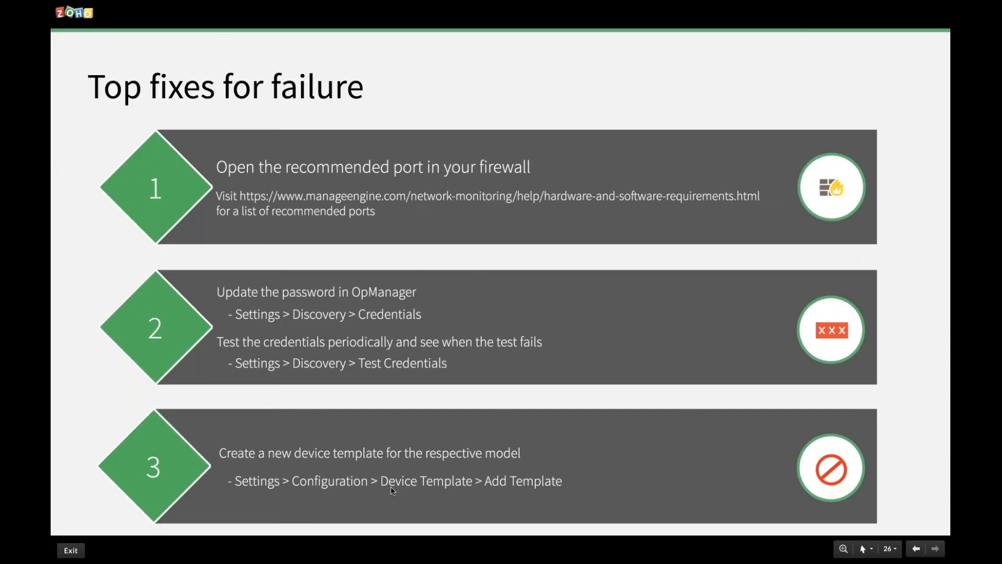